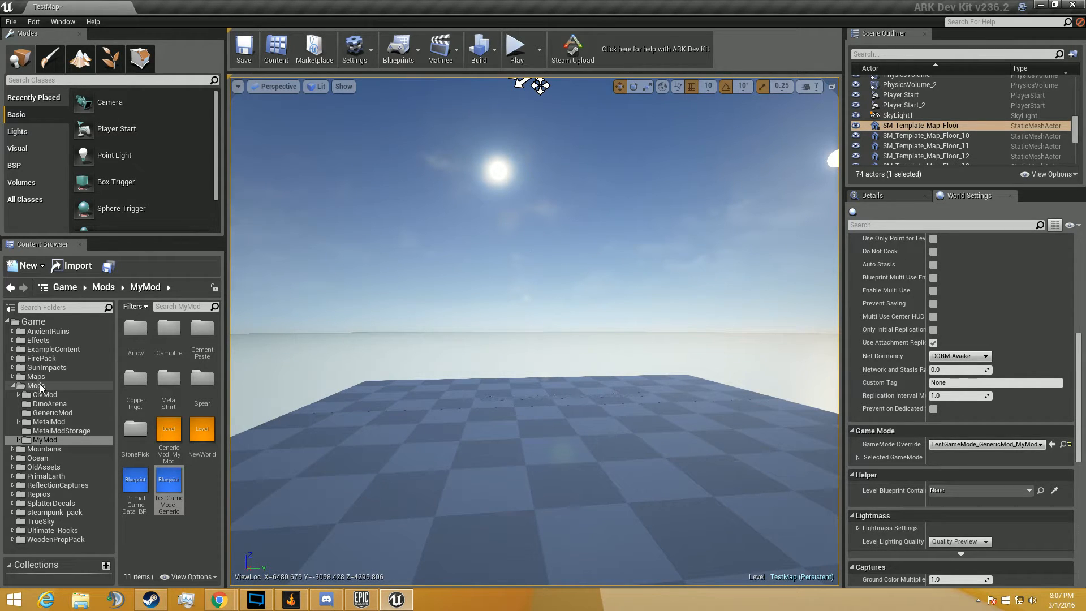
Search the whole Game folder for "metalshirt" and copy the PrimalItemArmor_MetalShirt blueprint into the MyMod folder
{"action": "left_click", "coordinate": [38, 321]}
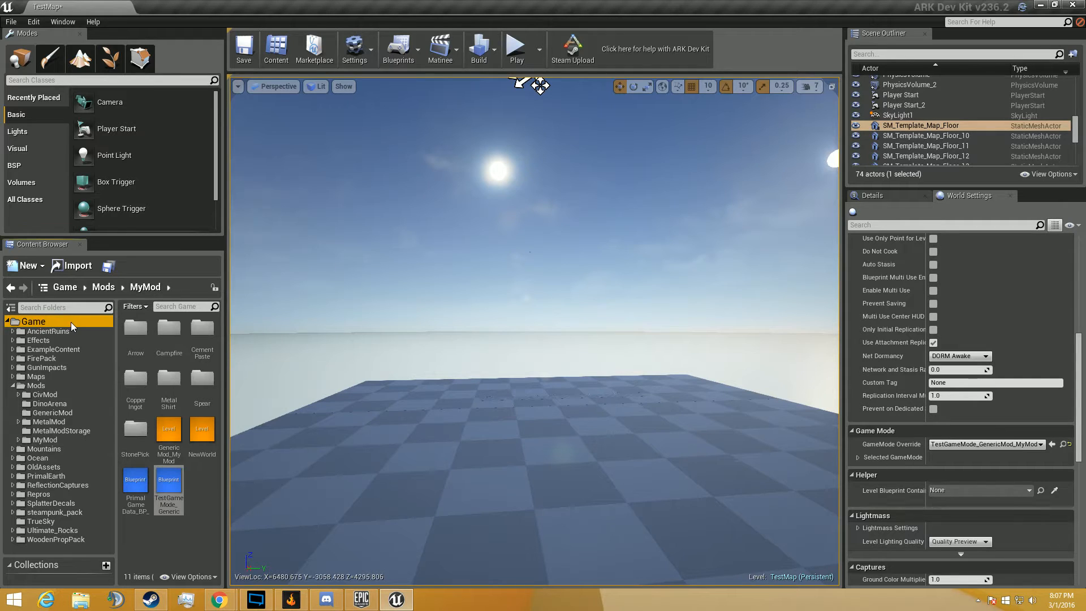
{"action": "left_click", "coordinate": [177, 306]}
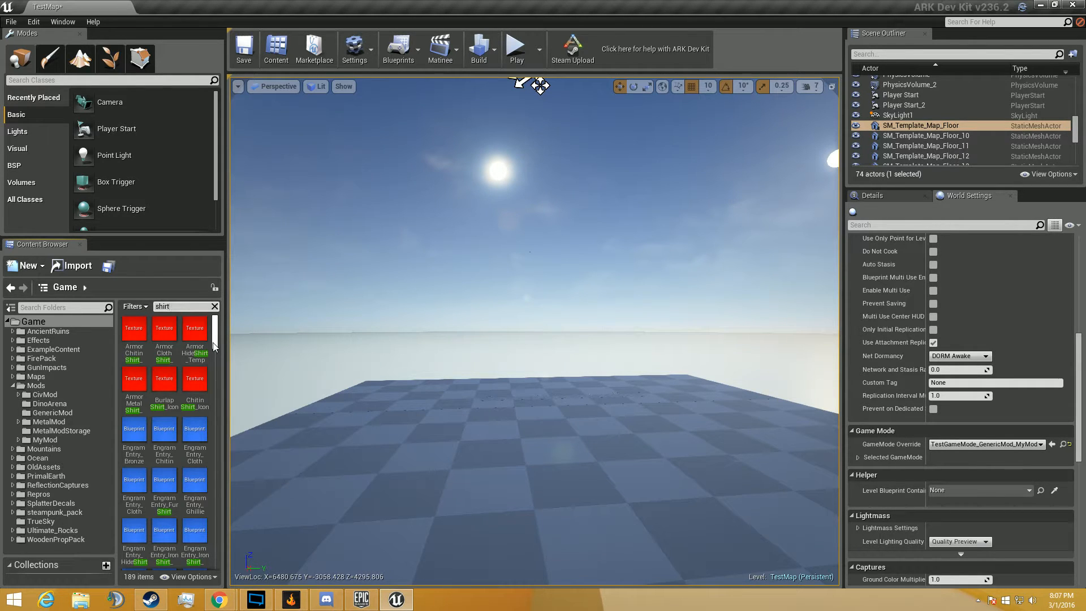
{"action": "double_click", "coordinate": [162, 307]}
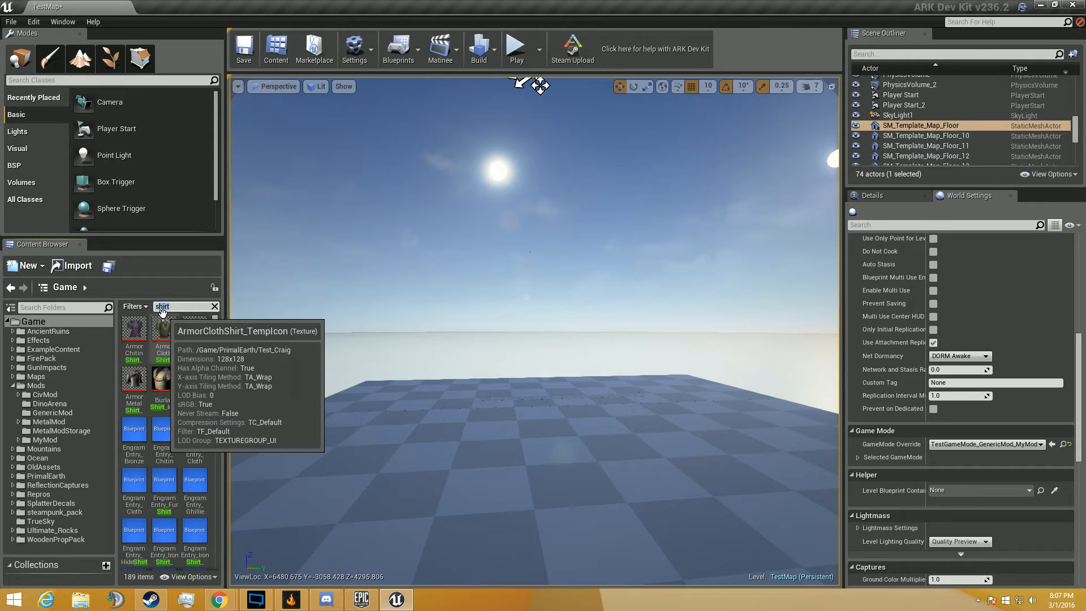
{"action": "type", "text": "metal"}
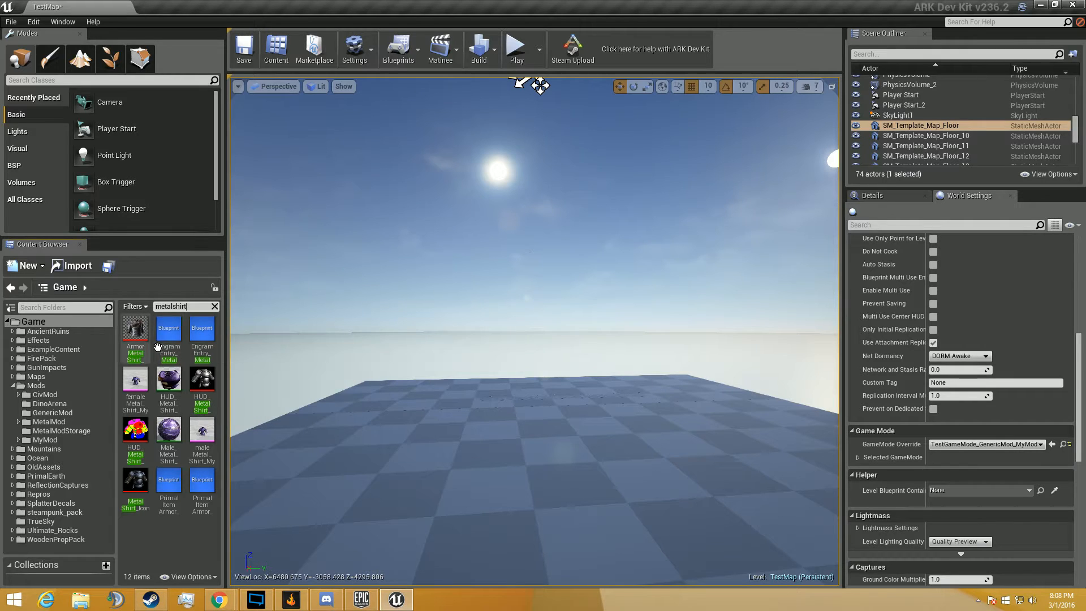
{"action": "left_click", "coordinate": [180, 479]}
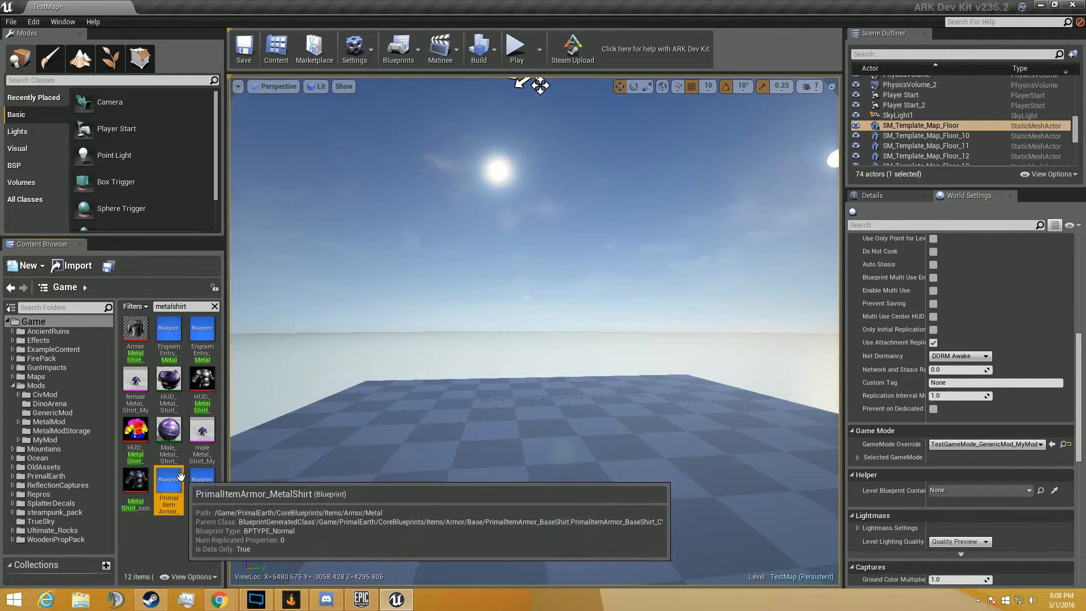
{"action": "left_click_drag", "start_coordinate": [170, 481], "coordinate": [64, 440]}
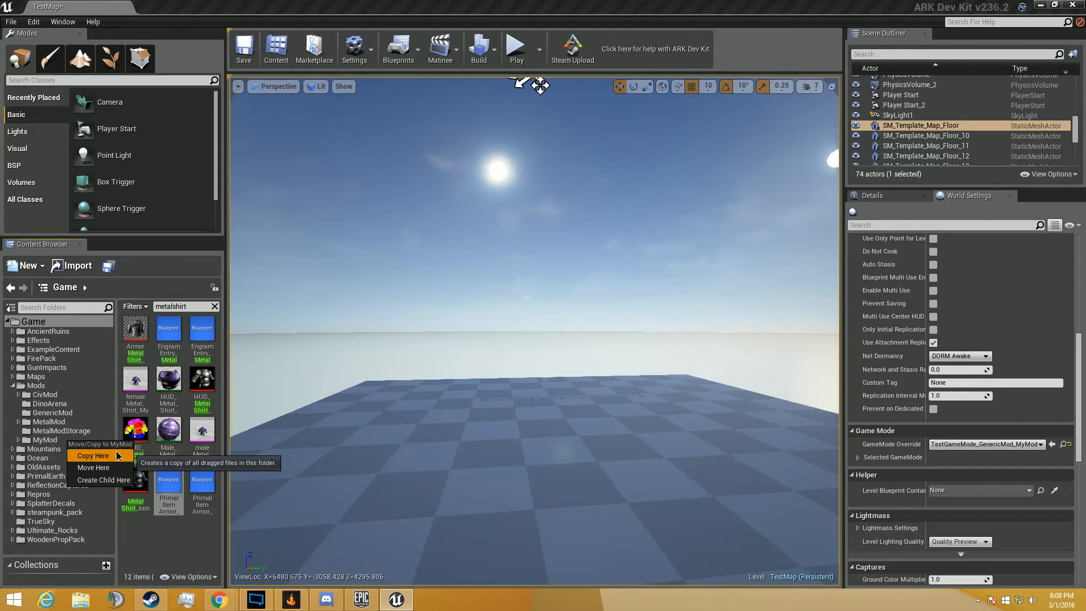
{"action": "left_click", "coordinate": [117, 452]}
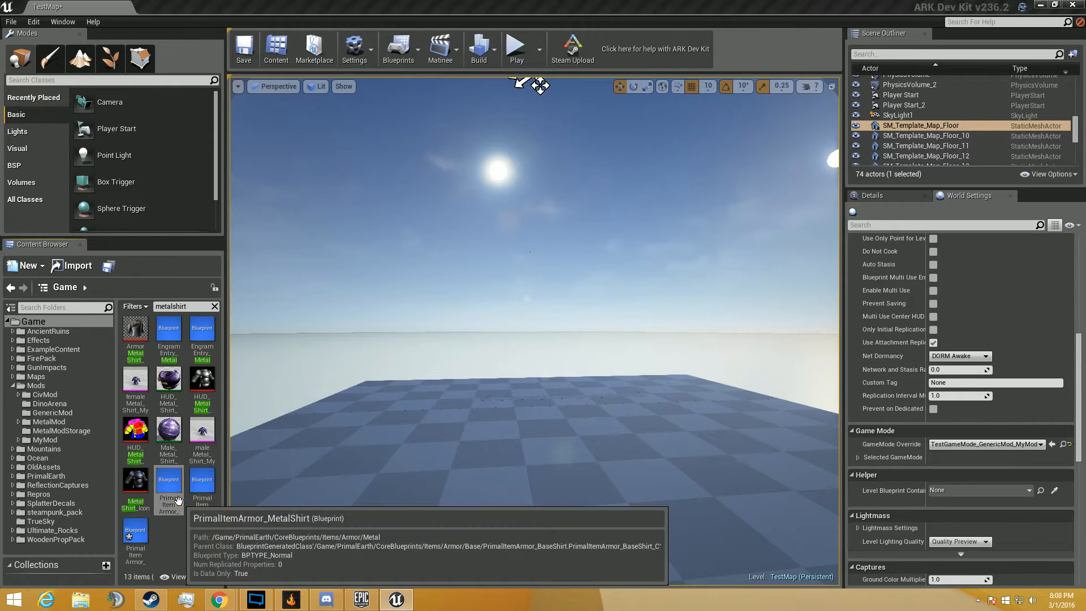
Open the Reference Viewer for the original PrimalItemArmor_MetalShirt and examine the assets that reference it and those it uses
{"action": "right_click", "coordinate": [178, 485]}
{"action": "left_click", "coordinate": [218, 443]}
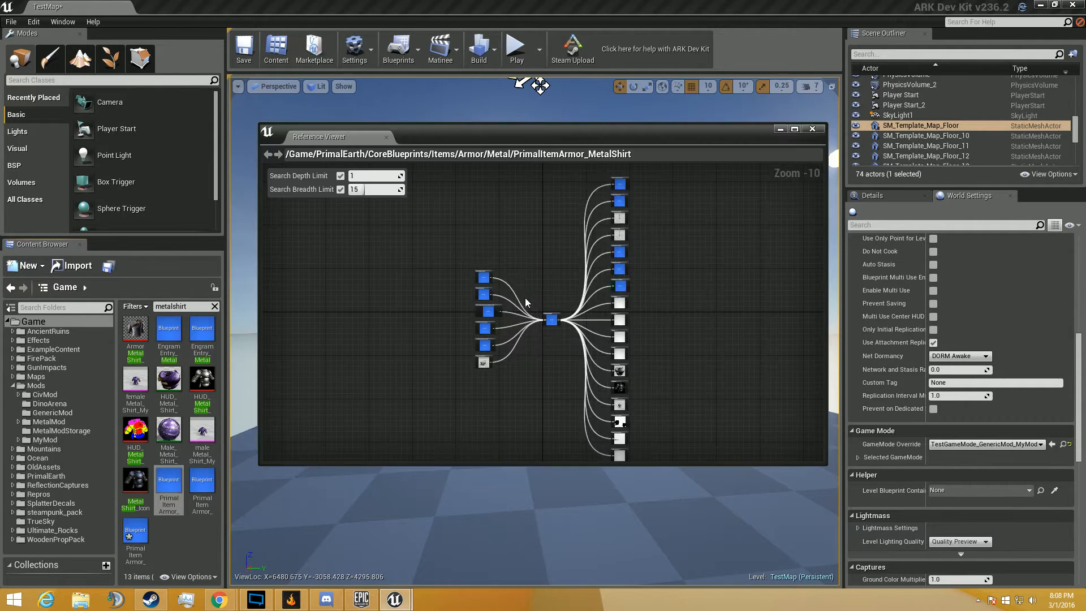
{"action": "scroll", "coordinate": [530, 327], "scroll_direction": "up", "scroll_amount": 7}
{"action": "scroll", "coordinate": [483, 303], "scroll_direction": "up", "scroll_amount": 2}
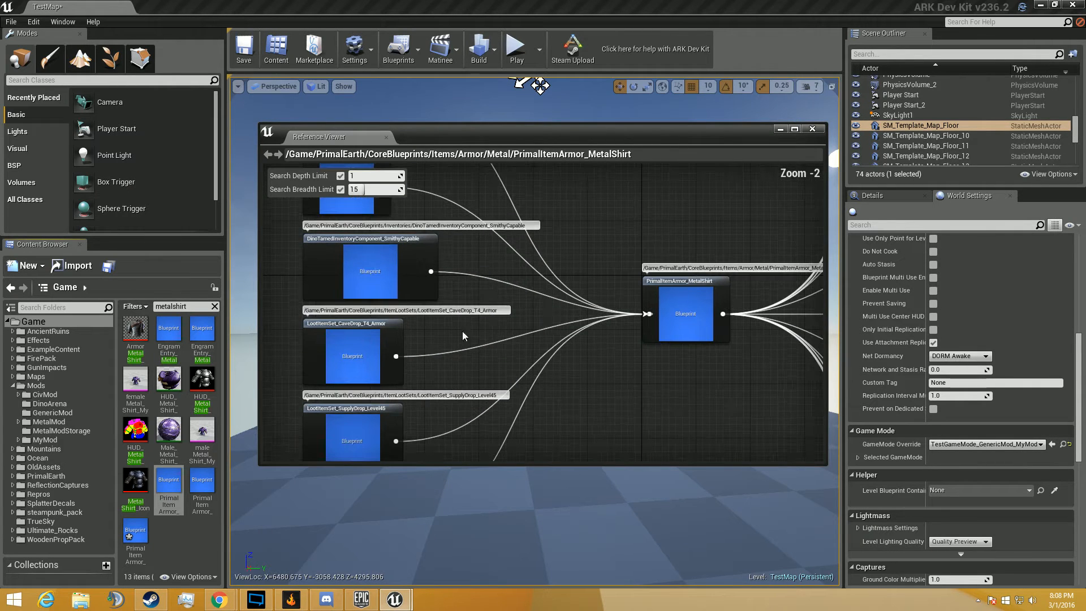
{"action": "right_click_drag", "start_coordinate": [434, 331], "coordinate": [547, 229]}
{"action": "scroll", "coordinate": [445, 356], "scroll_direction": "up", "scroll_amount": 1}
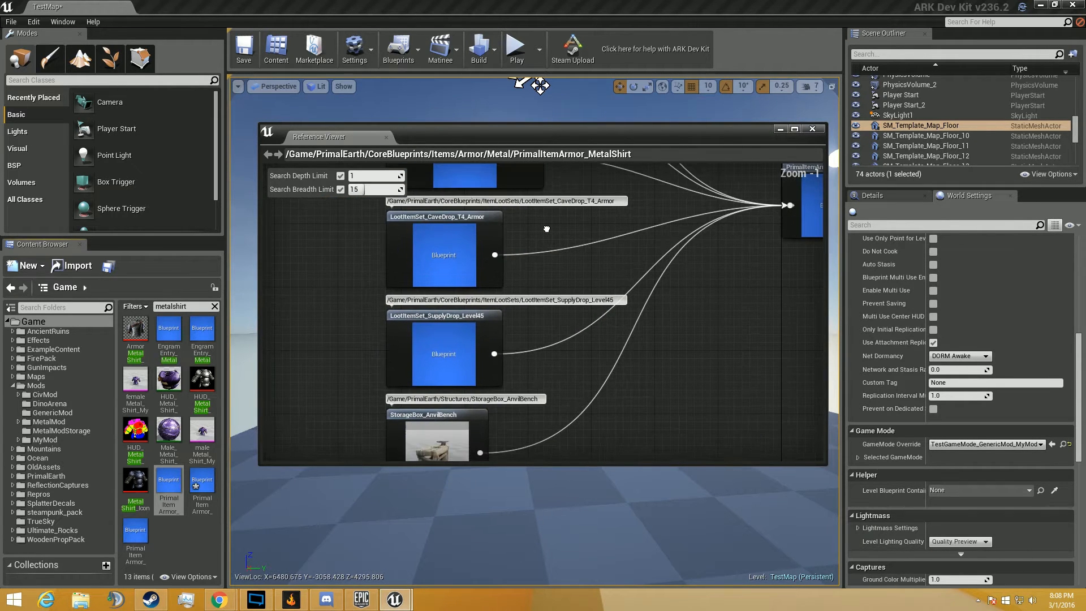
{"action": "scroll", "coordinate": [432, 323], "scroll_direction": "down", "scroll_amount": 2}
{"action": "right_click_drag", "start_coordinate": [548, 297], "coordinate": [498, 315]}
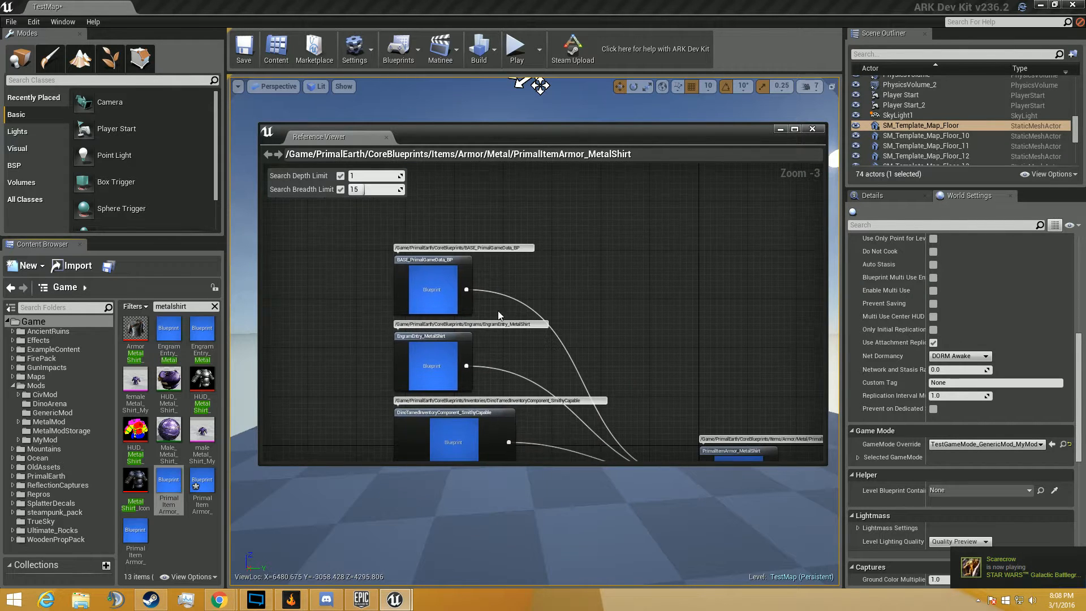
{"action": "right_click_drag", "start_coordinate": [594, 346], "coordinate": [102, 289]}
{"action": "right_click_drag", "start_coordinate": [543, 243], "coordinate": [501, 411]}
{"action": "right_click_drag", "start_coordinate": [497, 203], "coordinate": [474, 74]}
{"action": "right_click_drag", "start_coordinate": [485, 453], "coordinate": [464, 179]}
{"action": "right_click_drag", "start_coordinate": [487, 31], "coordinate": [441, 190]}
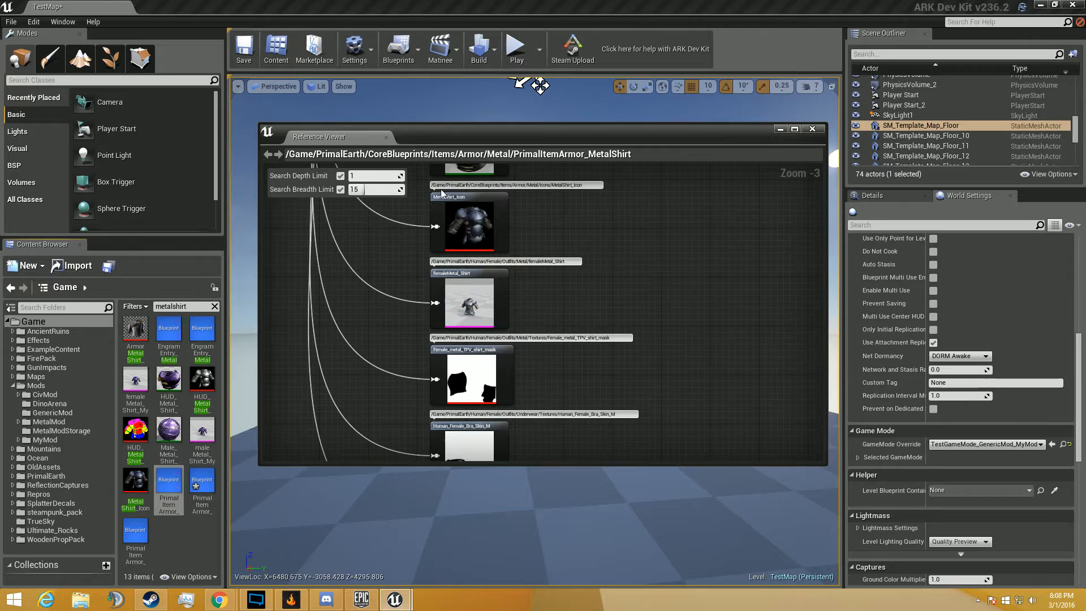
Locate the referenced femaleMetal_Shirt mesh in the Content Browser and copy it into the MyMod folder
{"action": "double_click", "coordinate": [474, 304]}
{"action": "right_click", "coordinate": [478, 295]}
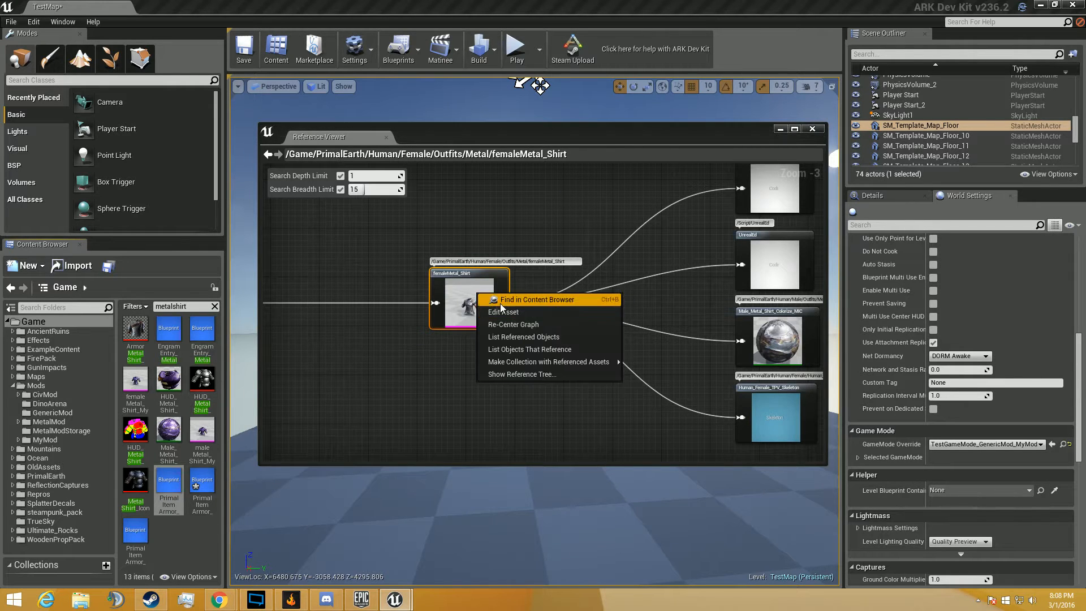
{"action": "left_click", "coordinate": [537, 300]}
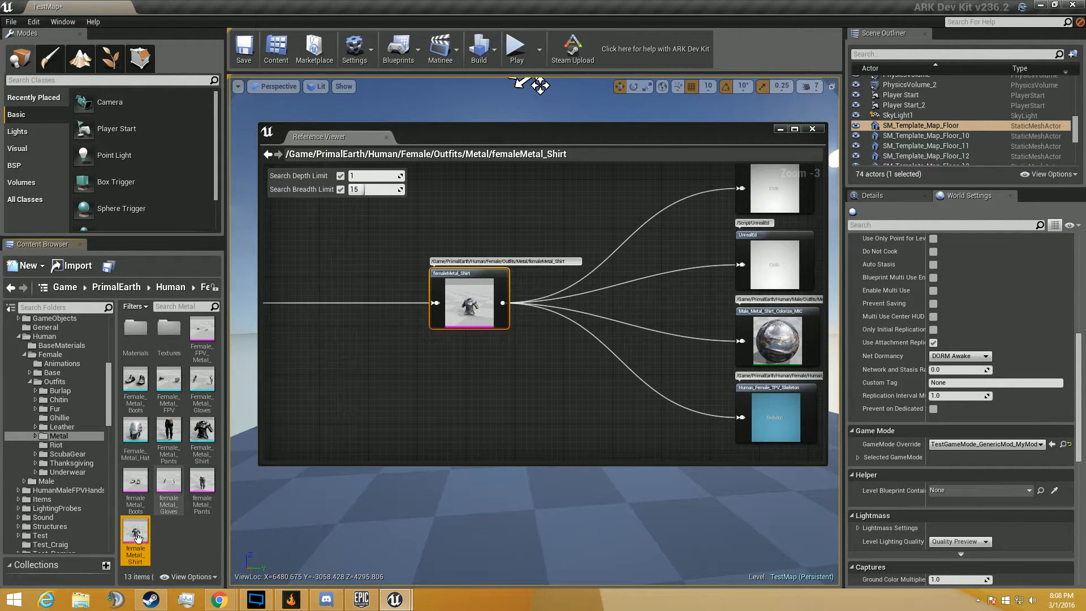
{"action": "left_click_drag", "start_coordinate": [136, 538], "coordinate": [51, 439]}
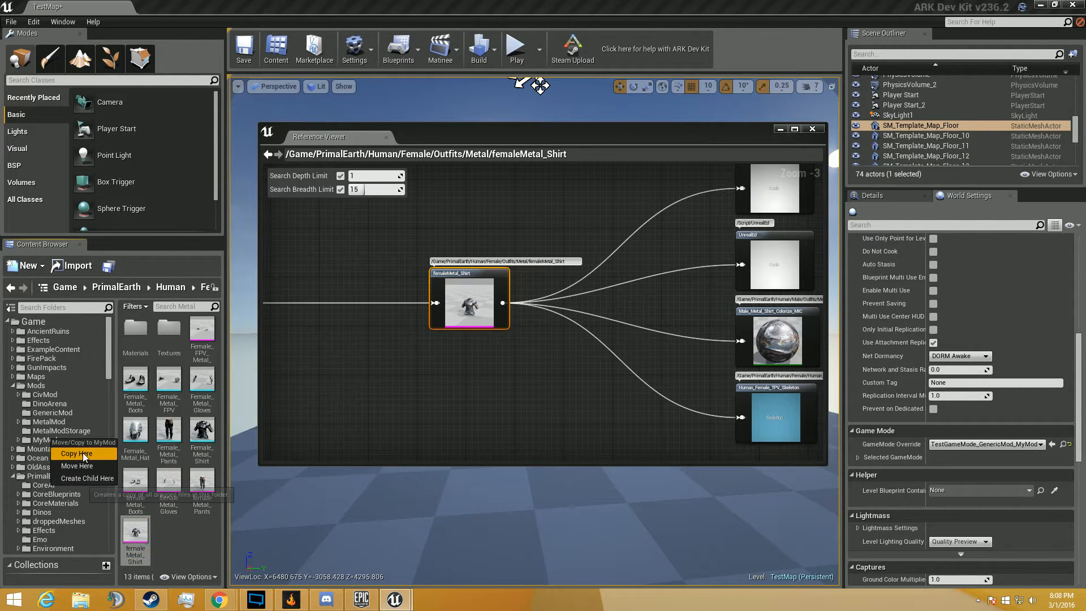
{"action": "left_click", "coordinate": [83, 454]}
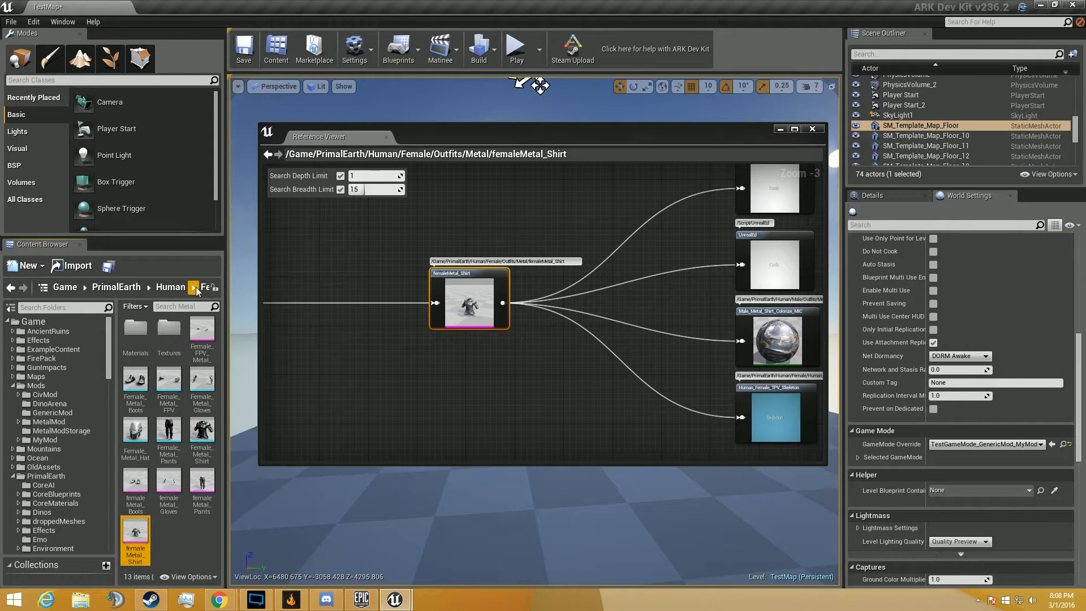
Copy Male_Metal_Shirt from the Human > Male > Outfits > Metal folder into the MyMod folder
{"action": "left_click", "coordinate": [170, 287]}
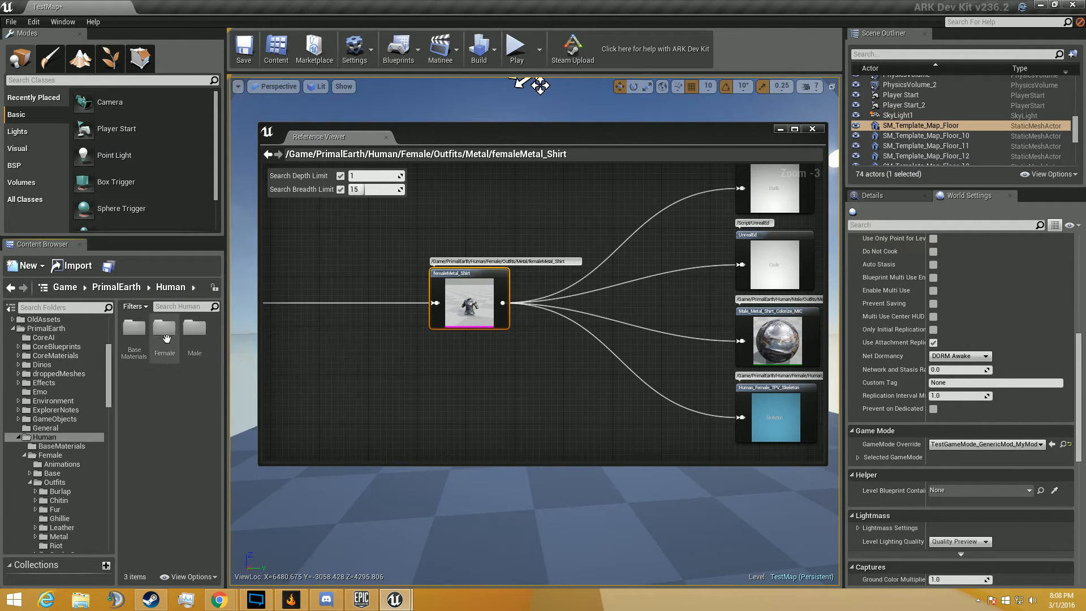
{"action": "double_click", "coordinate": [195, 333]}
{"action": "double_click", "coordinate": [194, 333]}
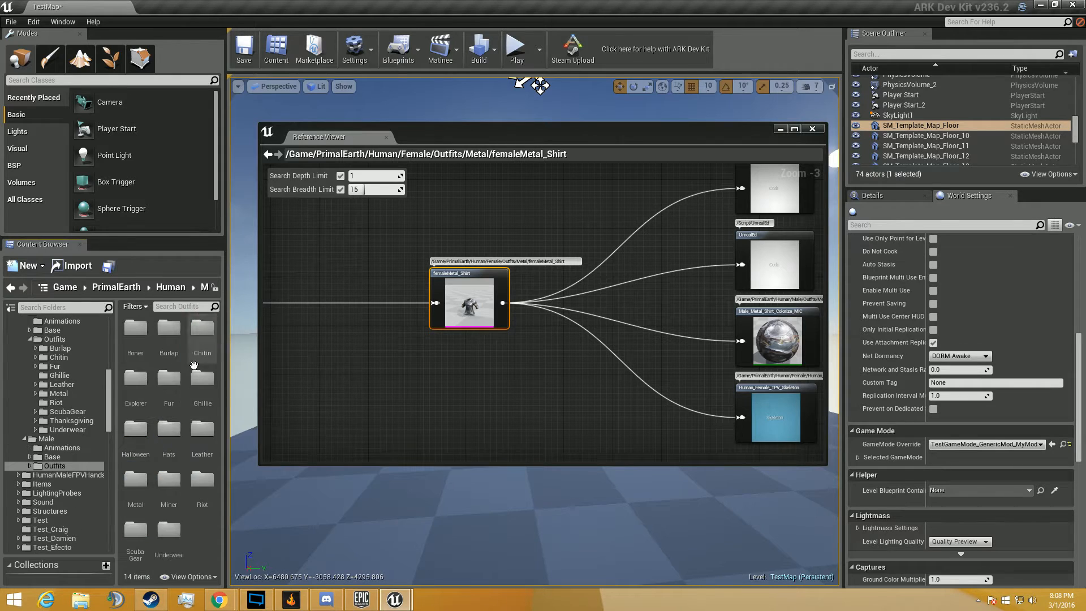
{"action": "double_click", "coordinate": [138, 486]}
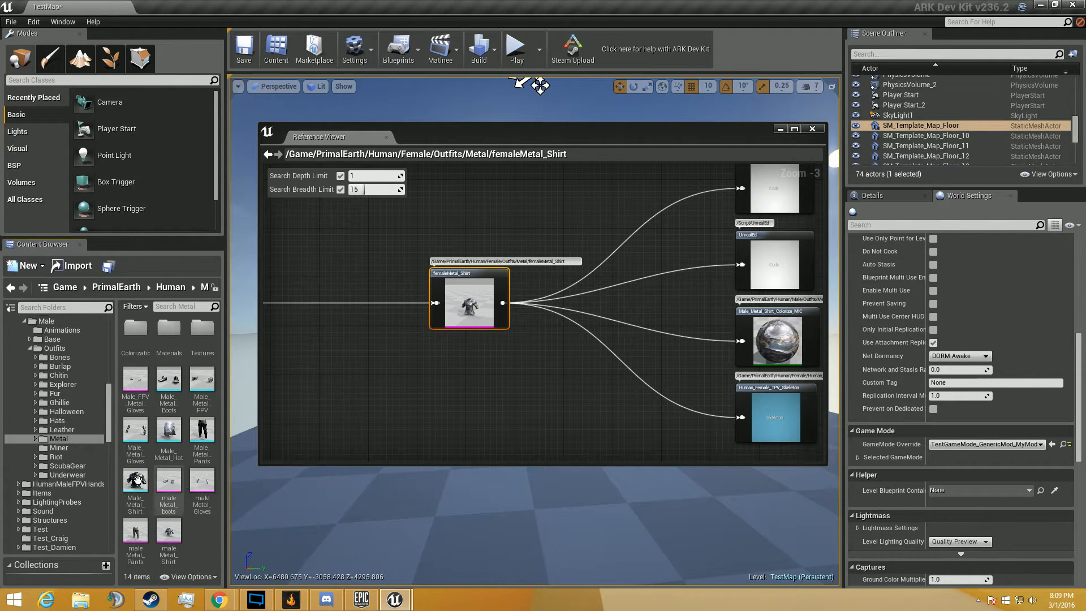
{"action": "left_click_drag", "start_coordinate": [137, 481], "coordinate": [72, 439]}
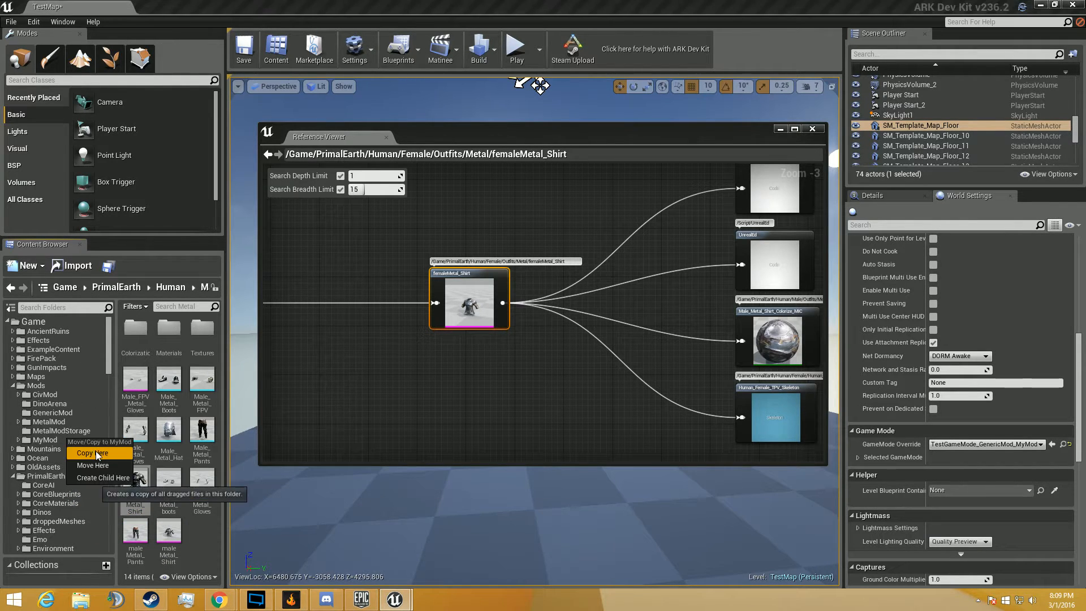
{"action": "left_click", "coordinate": [96, 451]}
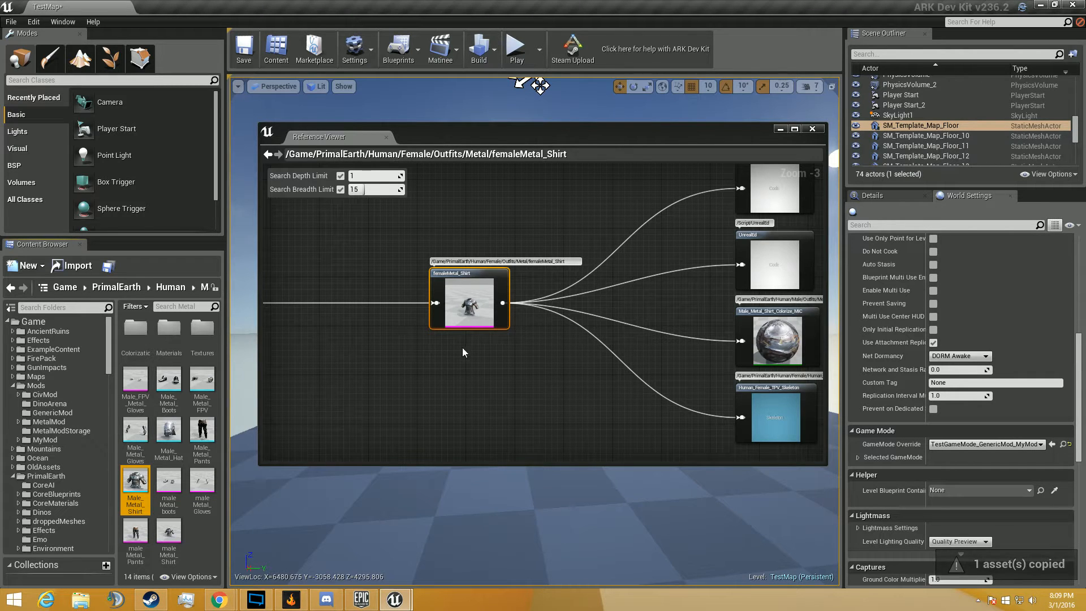
Return to the PrimalItemArmor_MetalShirt references, locate EngramEntry_MetalShirt in the Content Browser and copy it into the MyMod folder
{"action": "left_click", "coordinate": [268, 154]}
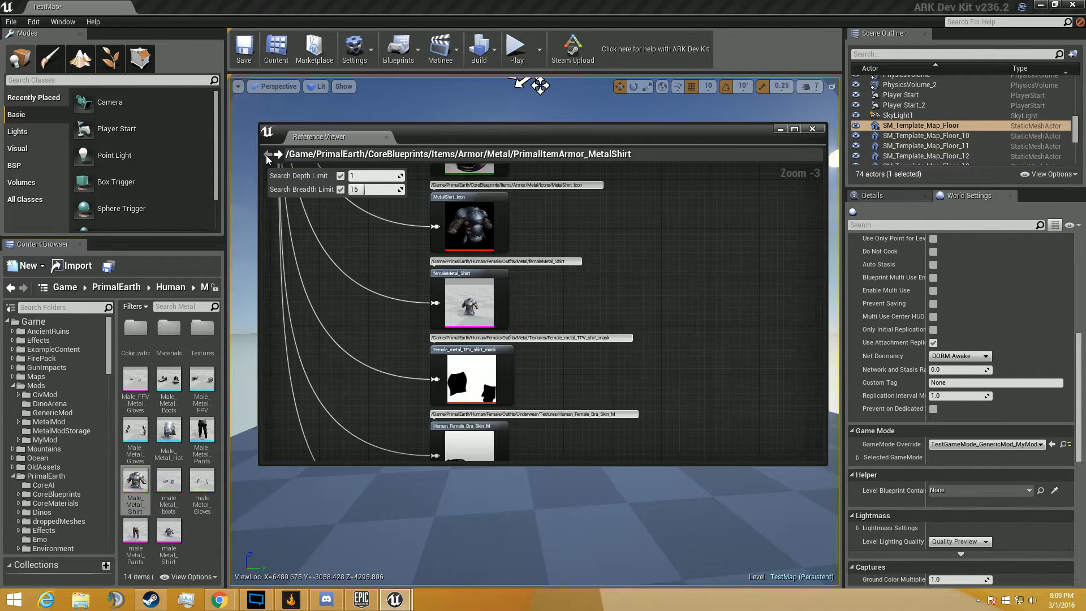
{"action": "scroll", "coordinate": [452, 289], "scroll_direction": "down", "scroll_amount": 5}
{"action": "right_click_drag", "start_coordinate": [392, 275], "coordinate": [650, 447]}
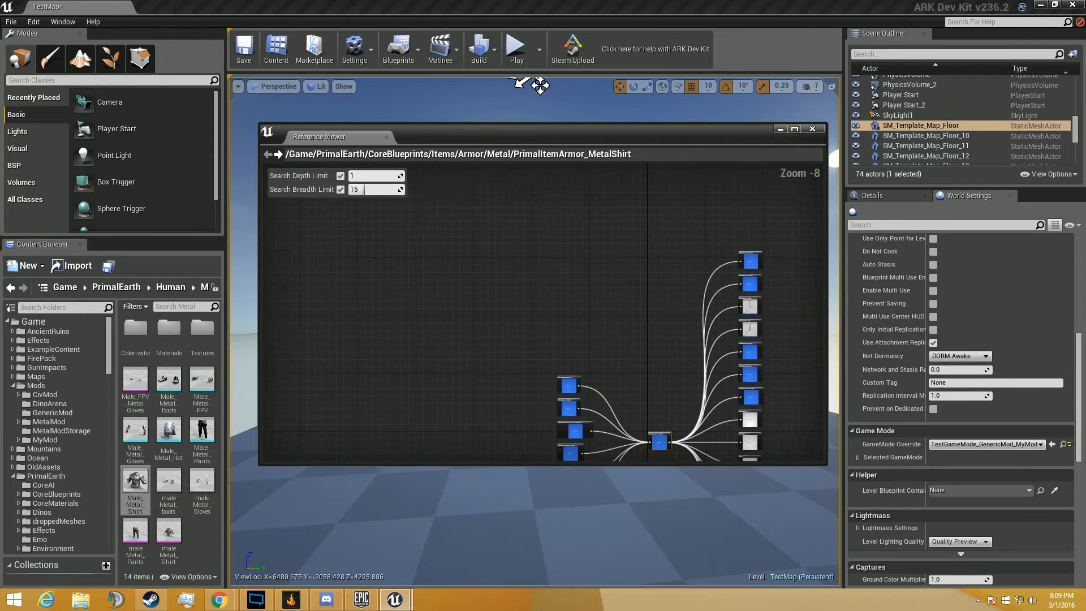
{"action": "scroll", "coordinate": [628, 419], "scroll_direction": "up", "scroll_amount": 6}
{"action": "left_click_drag", "start_coordinate": [540, 417], "coordinate": [552, 424]}
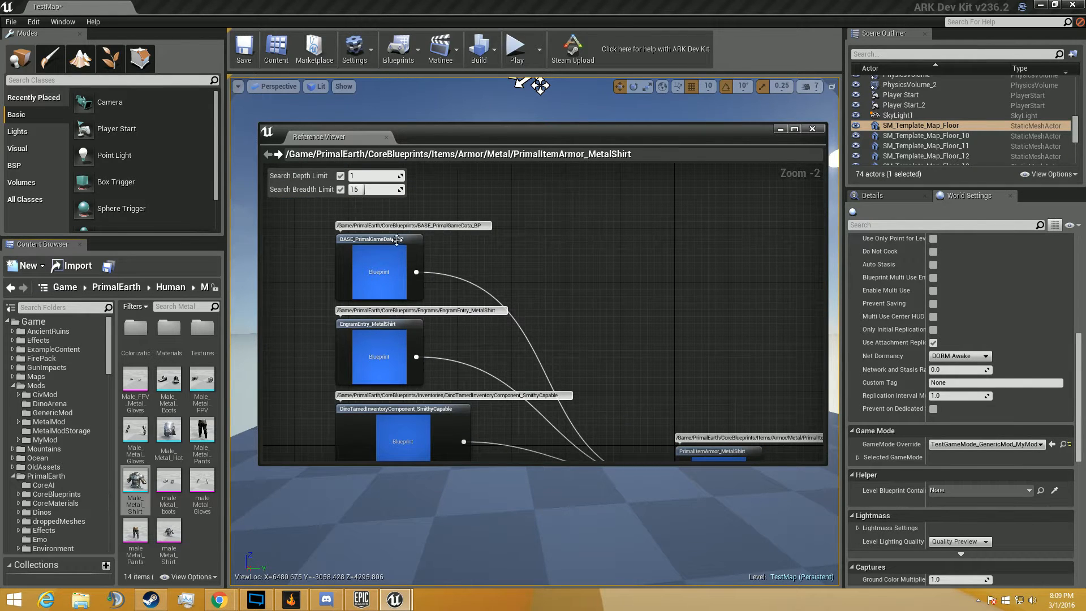
{"action": "right_click_drag", "start_coordinate": [389, 351], "coordinate": [392, 227]}
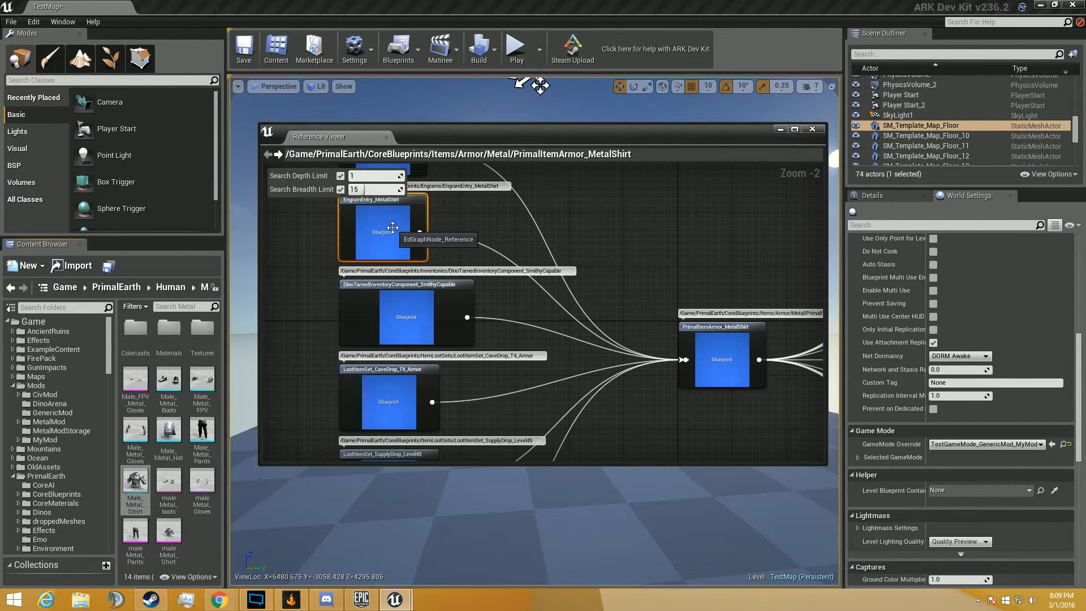
{"action": "double_click", "coordinate": [392, 227]}
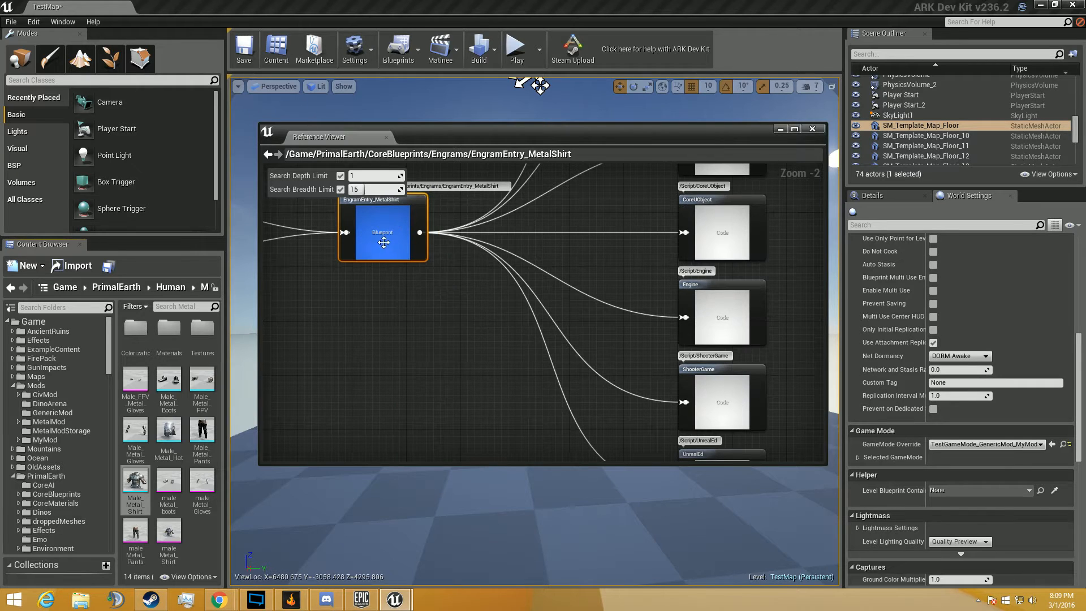
{"action": "right_click", "coordinate": [383, 242]}
{"action": "left_click", "coordinate": [449, 255]}
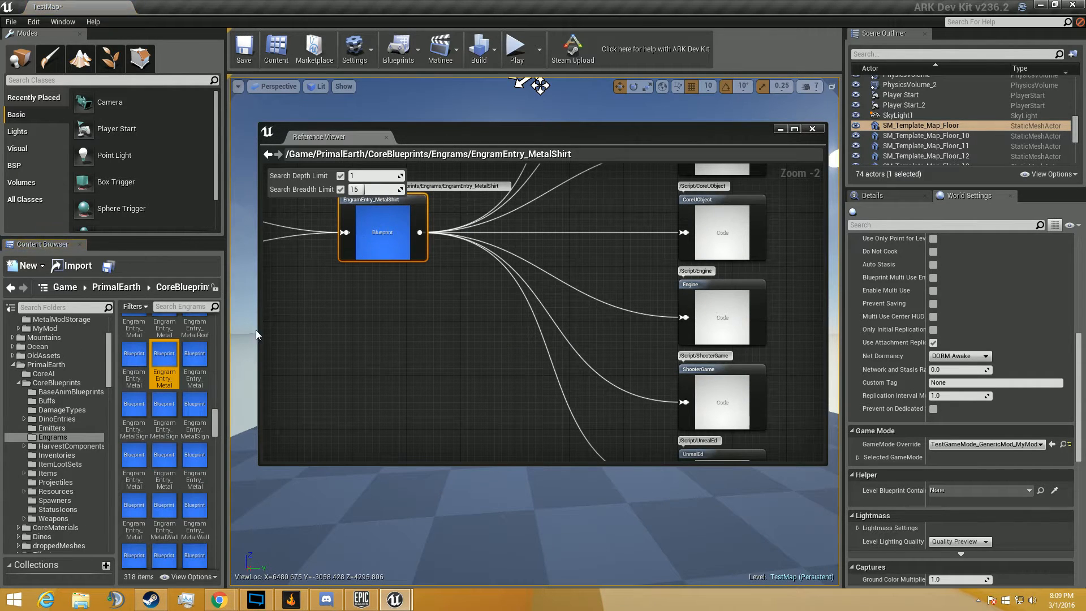
{"action": "right_click", "coordinate": [372, 254]}
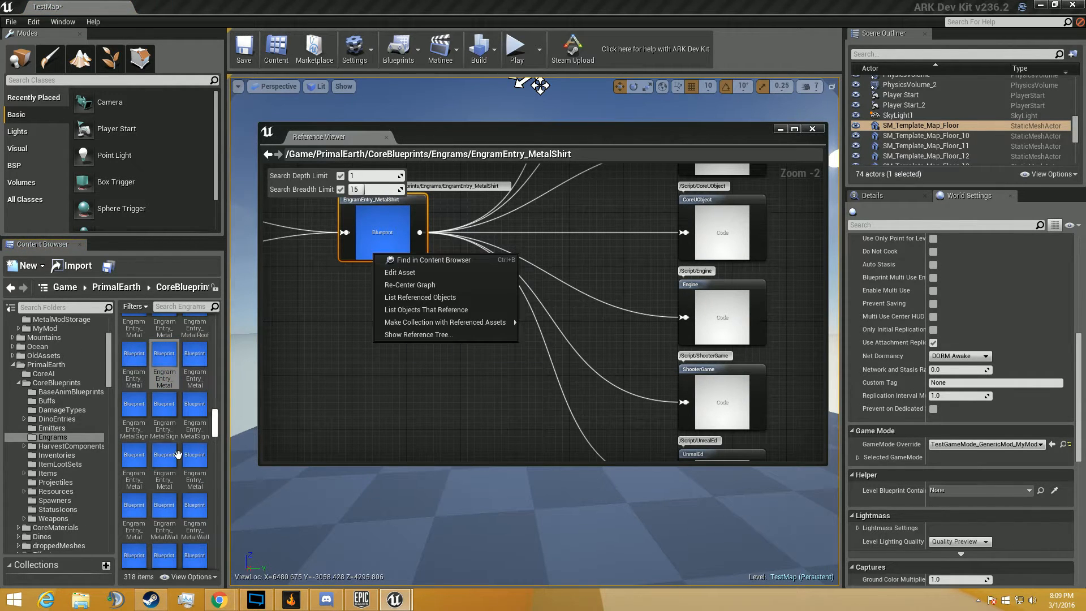
{"action": "left_click_drag", "start_coordinate": [164, 358], "coordinate": [81, 442]}
{"action": "left_click", "coordinate": [117, 458]}
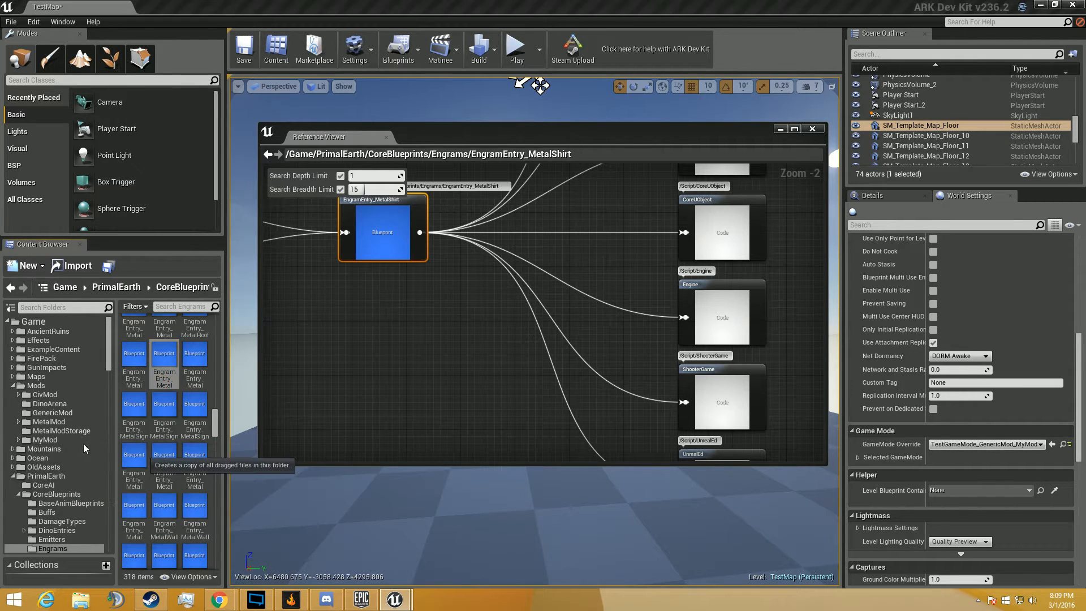
Create a new folder named CopperShirt inside the MyMod folder
{"action": "left_click", "coordinate": [54, 439]}
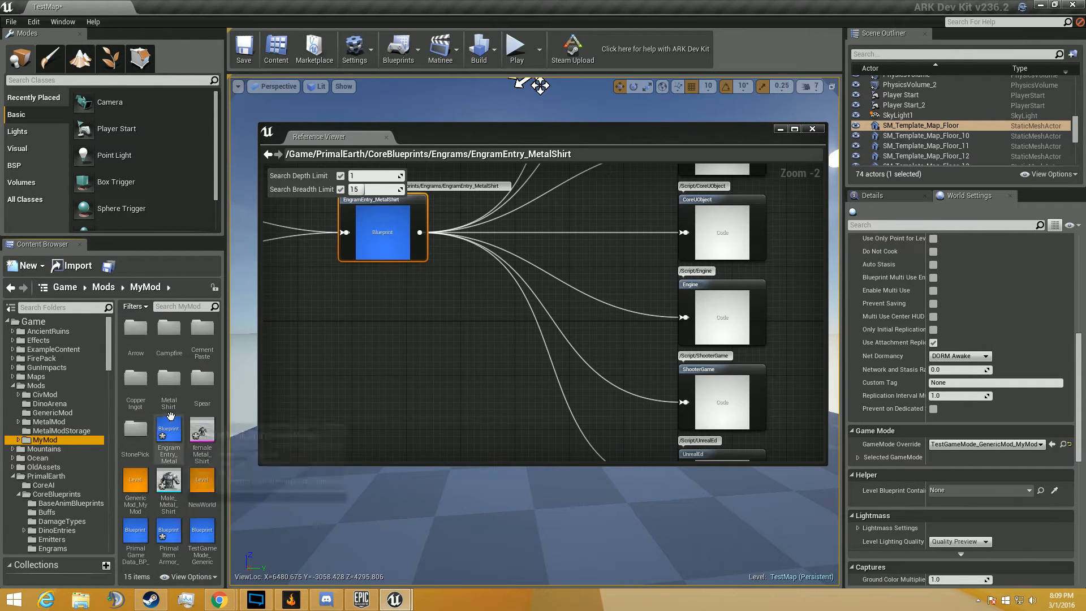
{"action": "right_click", "coordinate": [189, 419]}
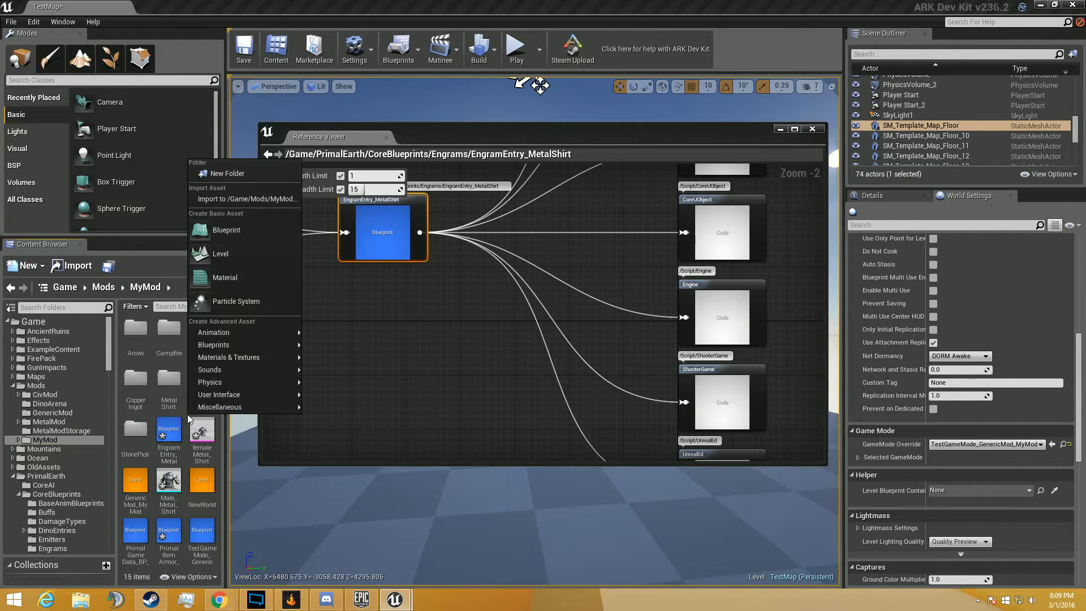
{"action": "left_click", "coordinate": [229, 174]}
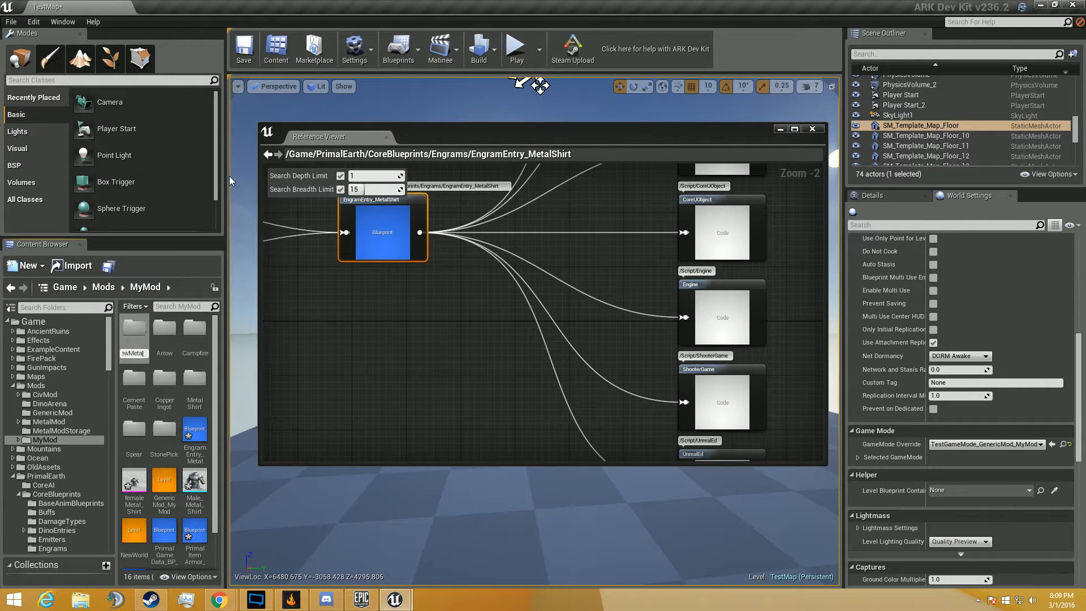
{"action": "type", "text": "NewMet"}
{"action": "key", "text": "BackSpace"}
{"action": "key", "text": "BackSpace"}
{"action": "key", "text": "BackSpace"}
{"action": "key", "text": "BackSpace"}
{"action": "key", "text": "BackSpace"}
{"action": "key", "text": "BackSpace"}
{"action": "type", "text": "CopperShirt"}
{"action": "key", "text": "Return"}
{"action": "scroll", "coordinate": [206, 418], "scroll_direction": "down", "scroll_amount": 1}
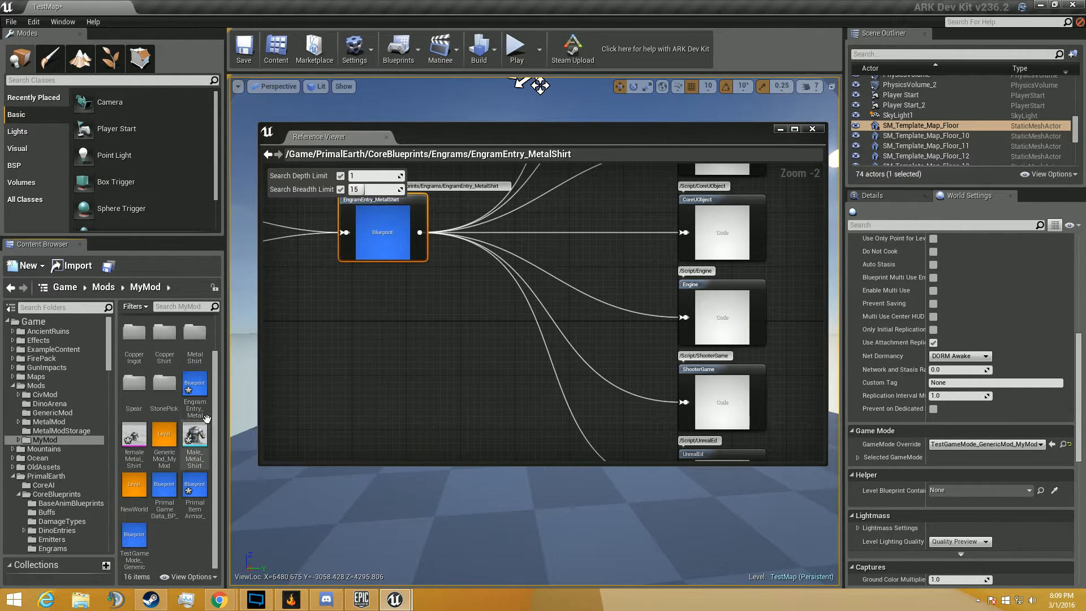
{"action": "left_click", "coordinate": [204, 402]}
{"action": "left_click", "coordinate": [196, 448], "text": "ctrl"}
{"action": "left_click", "coordinate": [191, 496], "text": "ctrl"}
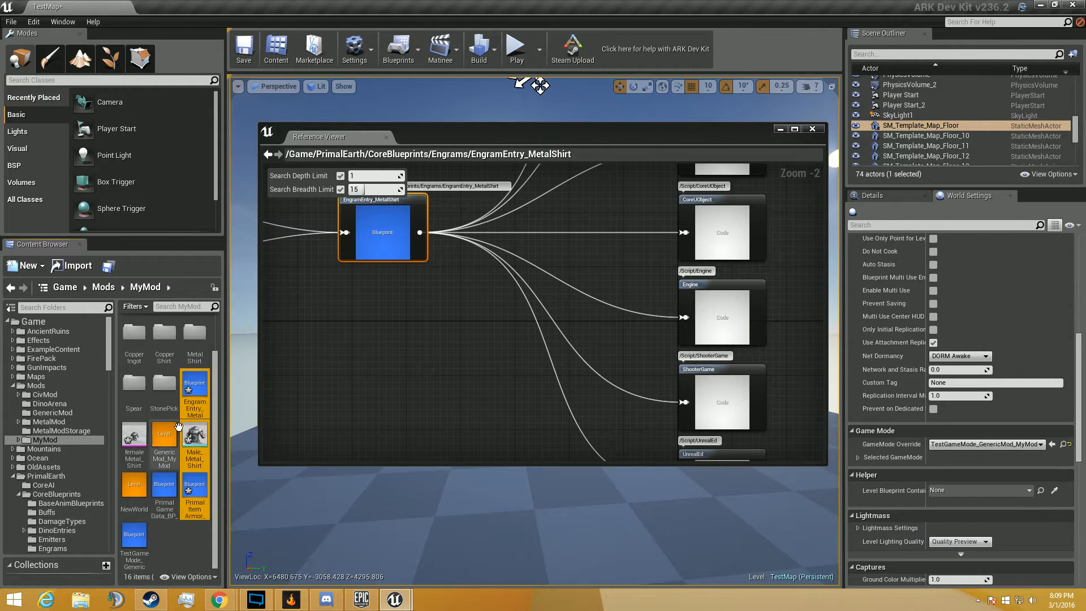
{"action": "left_click", "coordinate": [134, 437], "text": "ctrl"}
{"action": "scroll", "coordinate": [193, 447], "scroll_direction": "up", "scroll_amount": 1}
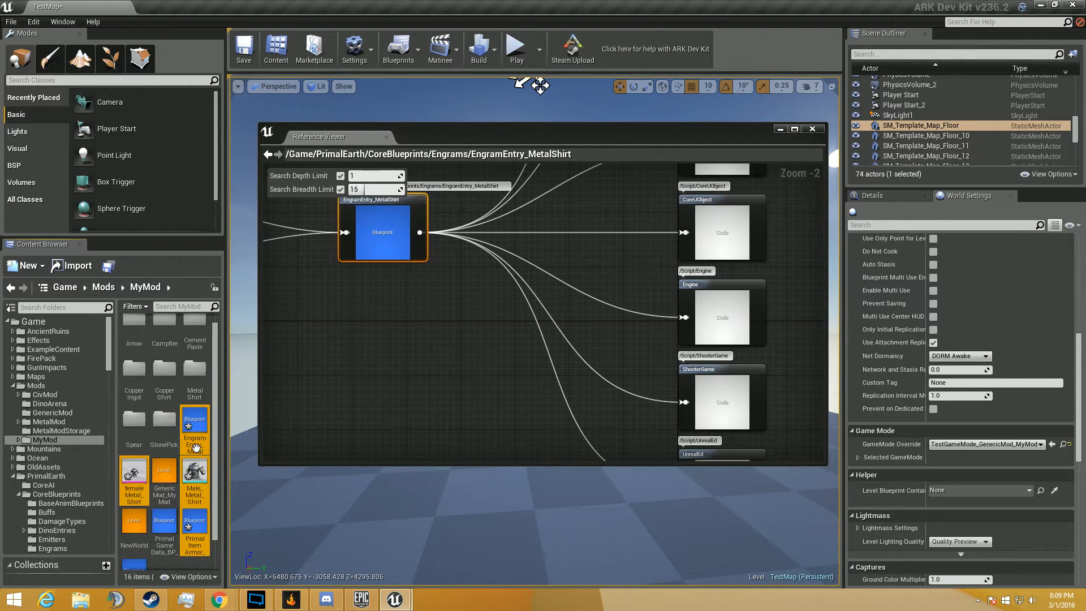
{"action": "left_click_drag", "start_coordinate": [195, 448], "coordinate": [196, 386]}
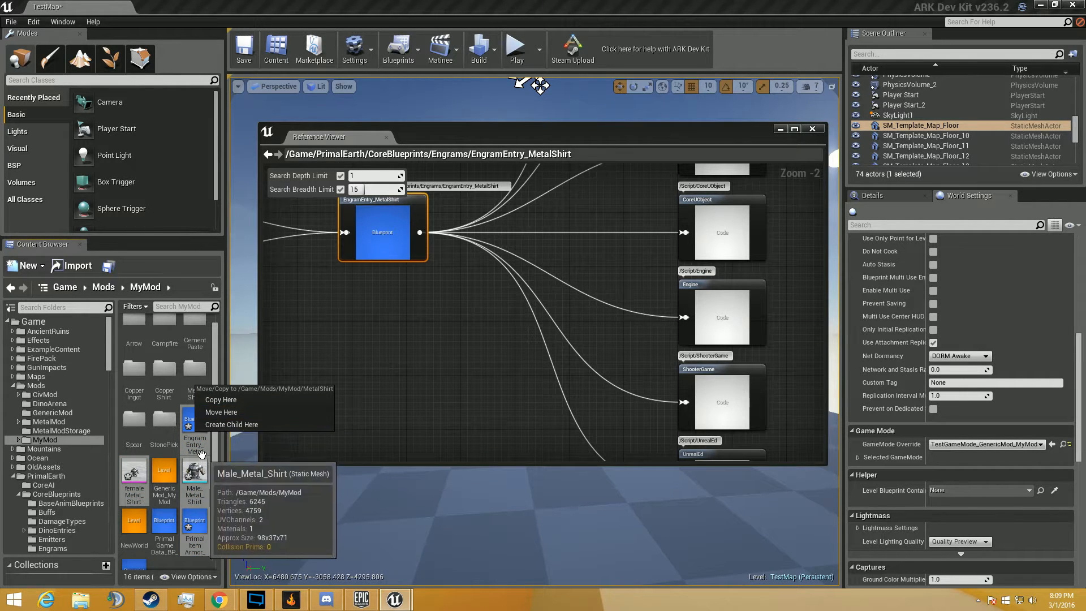
Move EngramEntry_MetalShirt, Male_Metal_Shirt, PrimalItemArmor_MetalShirt and femaleMetal_Shirt from MyMod into the CopperShirt folder
{"action": "left_click", "coordinate": [190, 434]}
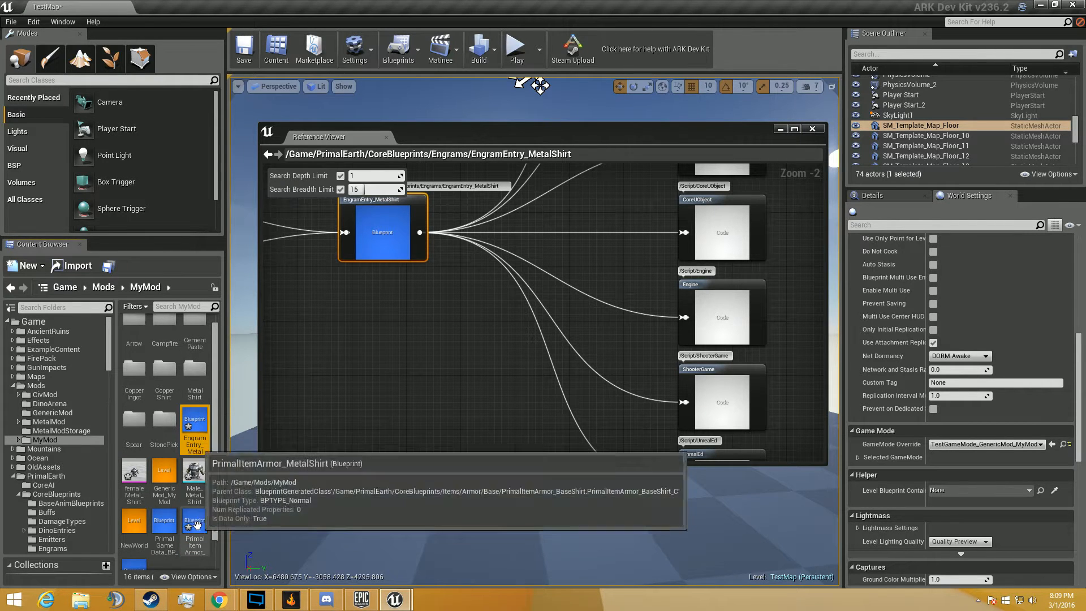
{"action": "left_click", "coordinate": [196, 483], "text": "ctrl"}
{"action": "left_click", "coordinate": [195, 527], "text": "ctrl"}
{"action": "left_click", "coordinate": [127, 472], "text": "ctrl"}
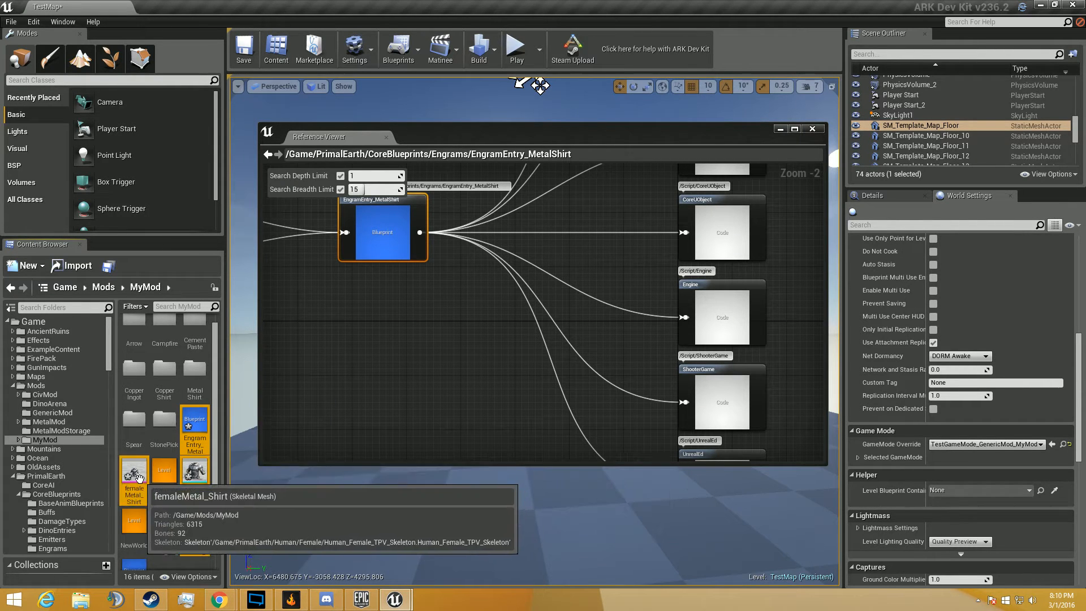
{"action": "left_click_drag", "start_coordinate": [140, 478], "coordinate": [167, 397]}
{"action": "scroll", "coordinate": [189, 546], "scroll_direction": "up", "scroll_amount": 1}
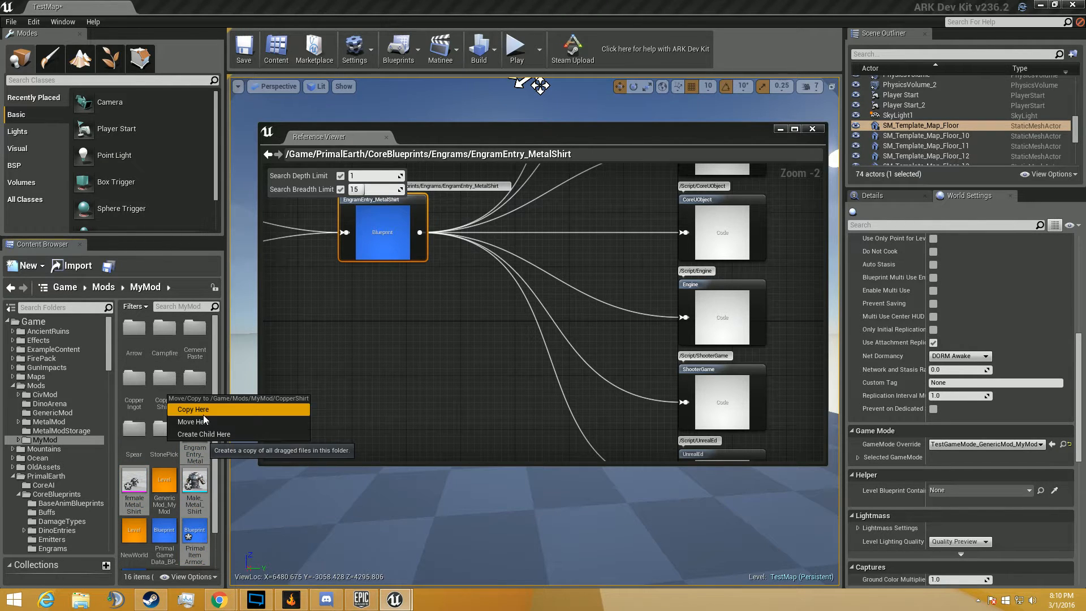
{"action": "left_click", "coordinate": [201, 421]}
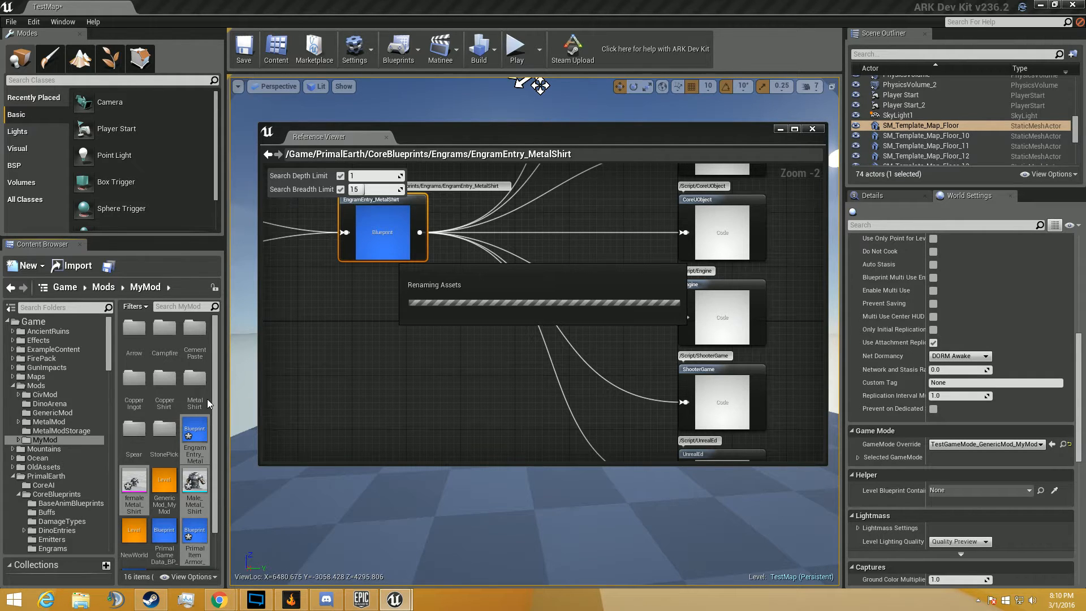
Close the Reference Viewer and open the PrimalItemArmor_MetalShirt and EngramEntry_MetalShirt blueprints from the CopperShirt folder
{"action": "left_click", "coordinate": [170, 389]}
{"action": "double_click", "coordinate": [171, 389]}
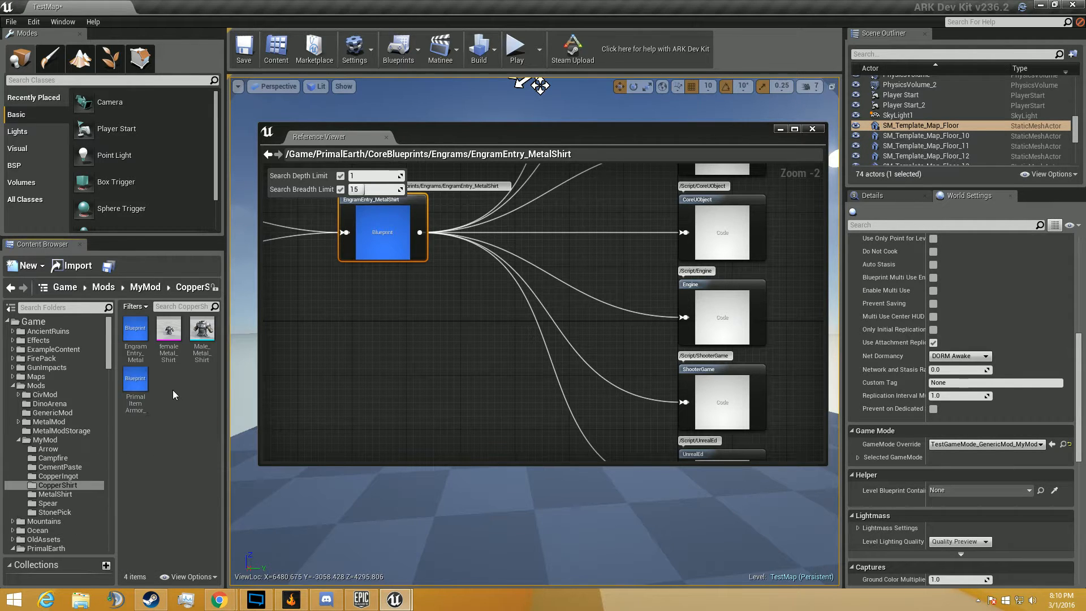
{"action": "left_click", "coordinate": [387, 137]}
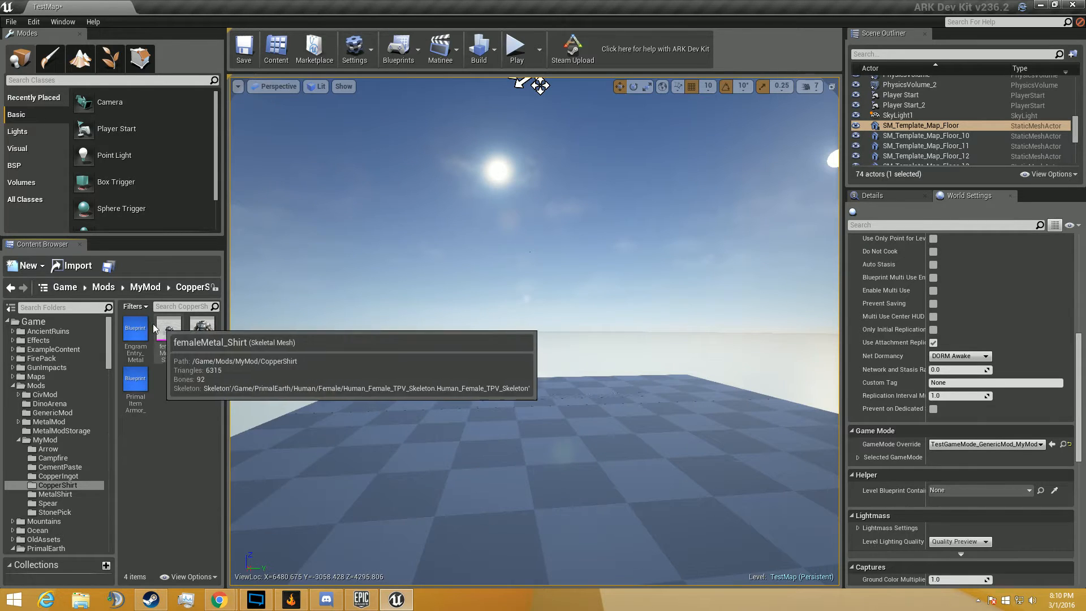
{"action": "double_click", "coordinate": [134, 385]}
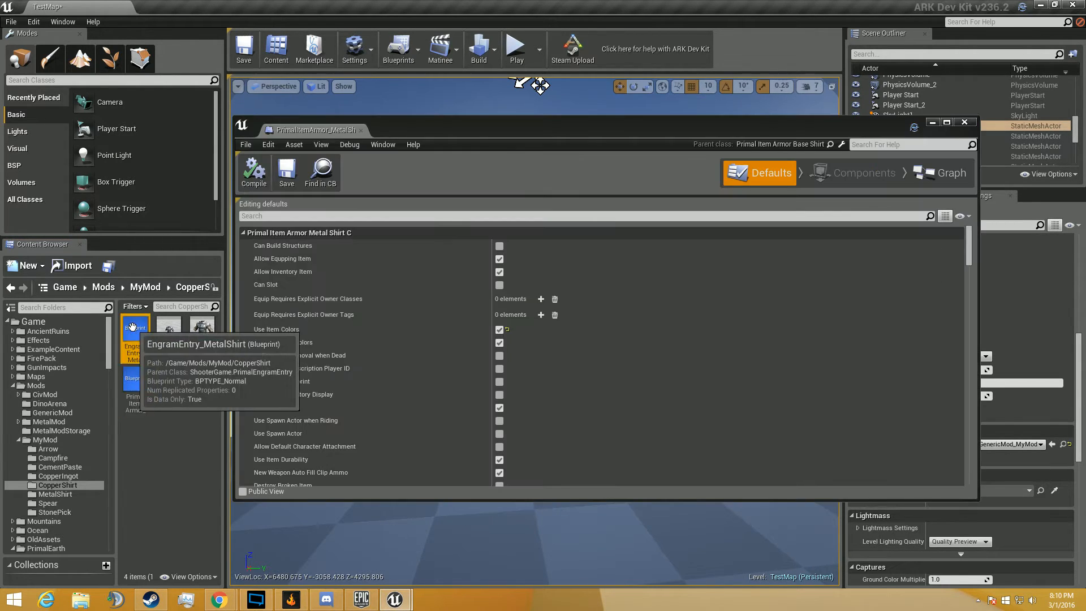
{"action": "double_click", "coordinate": [133, 327]}
Rename the EngramEntry_MetalShirt blueprint in the CopperShirt folder as EngramEntry_MetalShirt_MyMod
{"action": "left_click", "coordinate": [146, 355]}
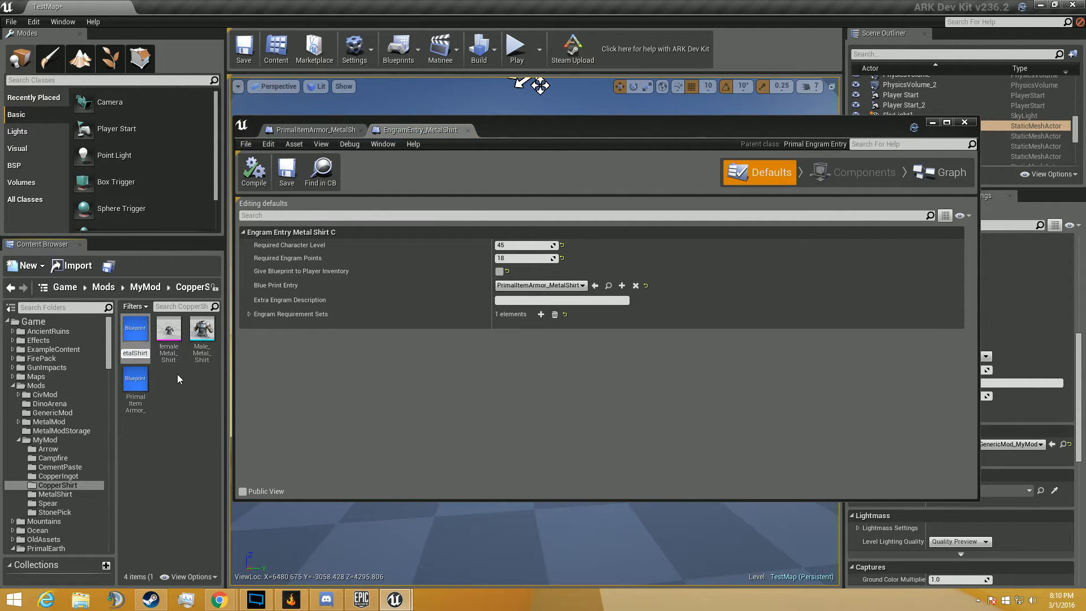
{"action": "type", "text": "_M"}
{"action": "type", "text": "yMod"}
{"action": "key", "text": "Return"}
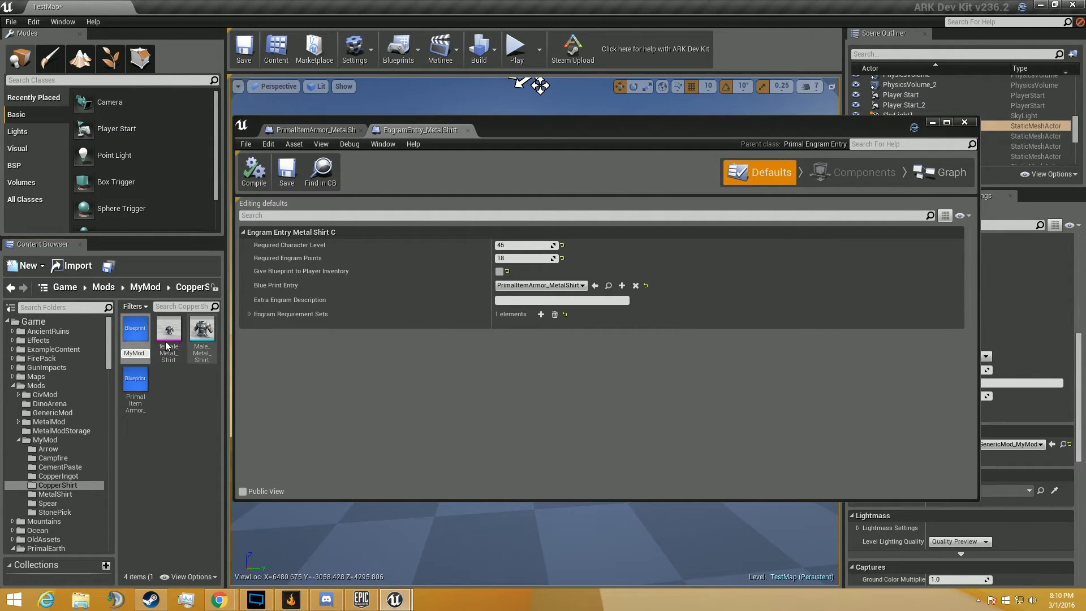
Rename the PrimalItemArmor_MetalShirt blueprint in the CopperShirt folder as PrimalItemArmor_MetalShirt_MyMod
{"action": "left_click", "coordinate": [135, 389]}
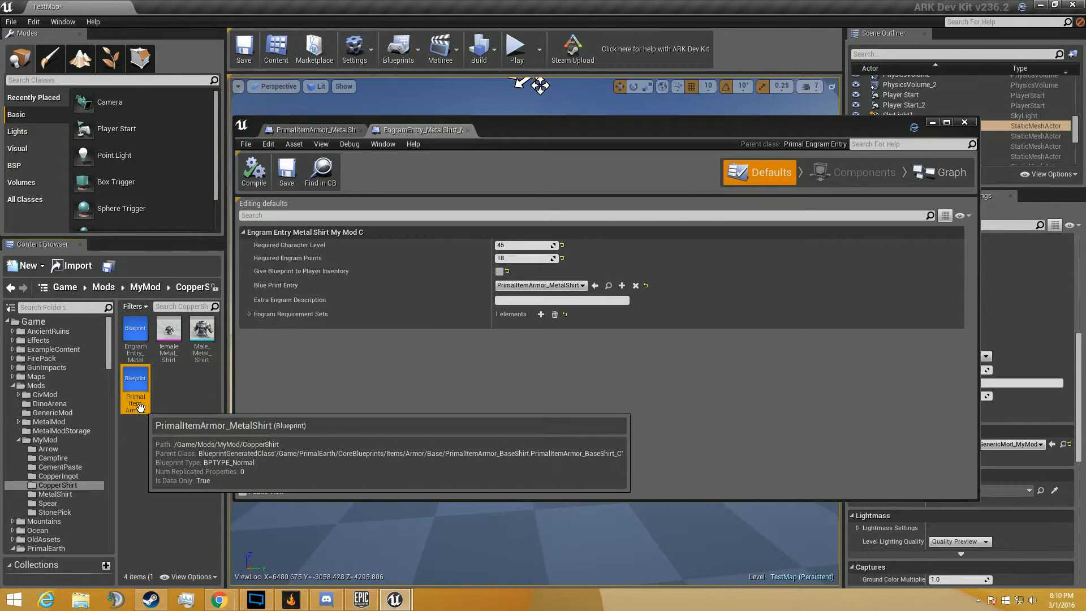
{"action": "key", "text": "F2"}
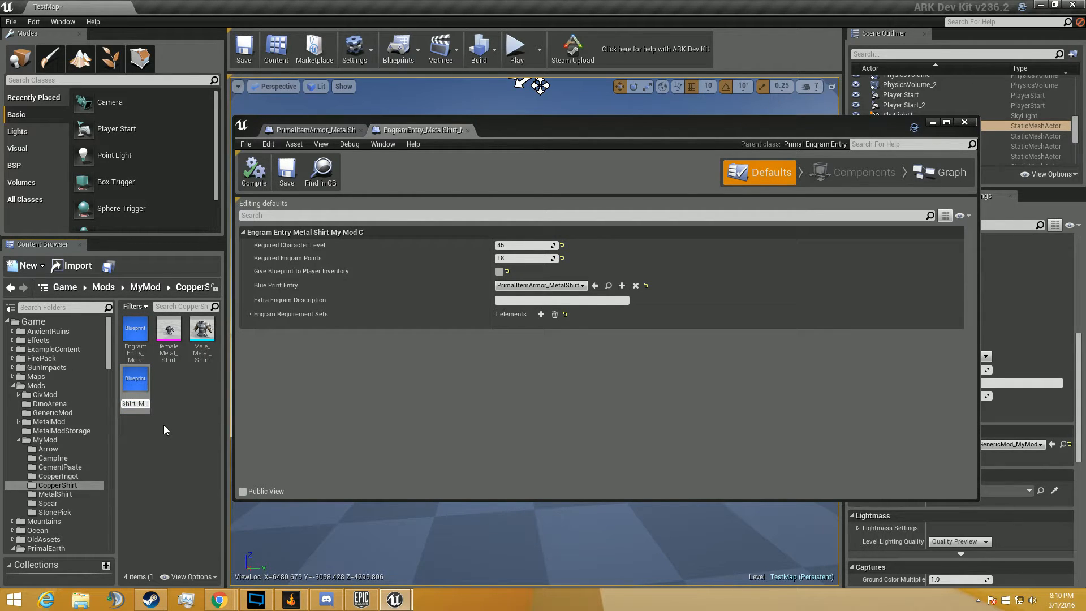
{"action": "type", "text": "od"}
{"action": "key", "text": "Return"}
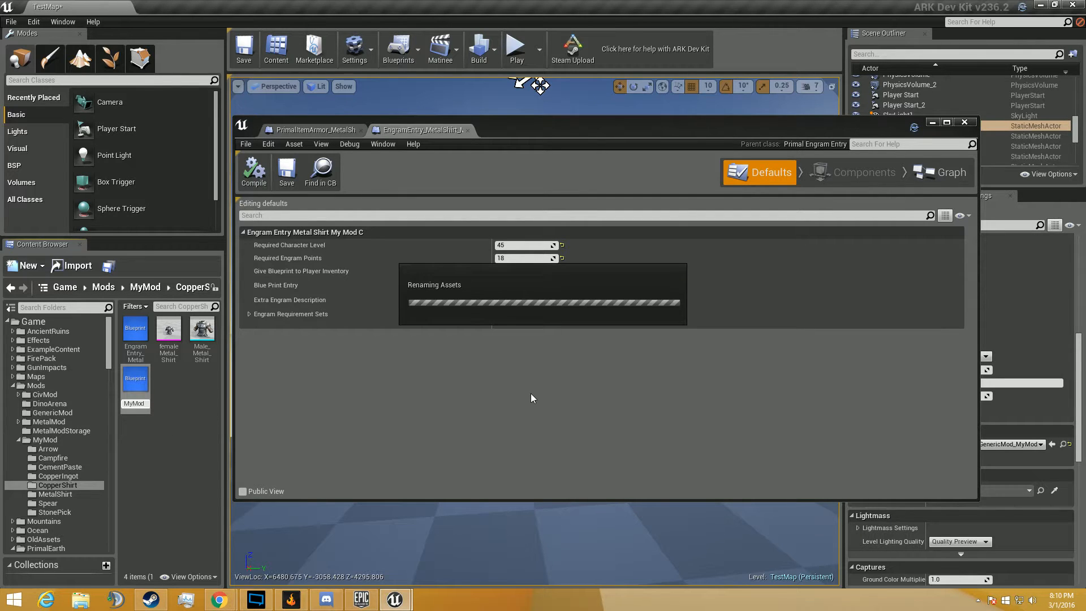
Assign PrimalItemArmor_MetalShirt_MyMod as the engram entry's Blue Print Entry, then compile, save and close the blueprint
{"action": "left_click", "coordinate": [135, 340]}
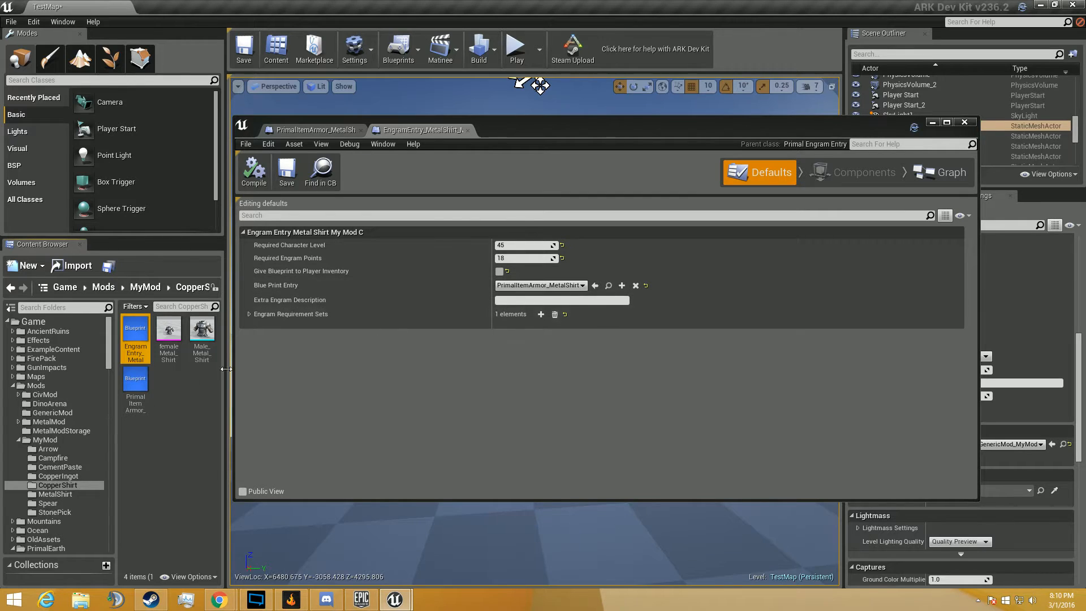
{"action": "left_click", "coordinate": [141, 383]}
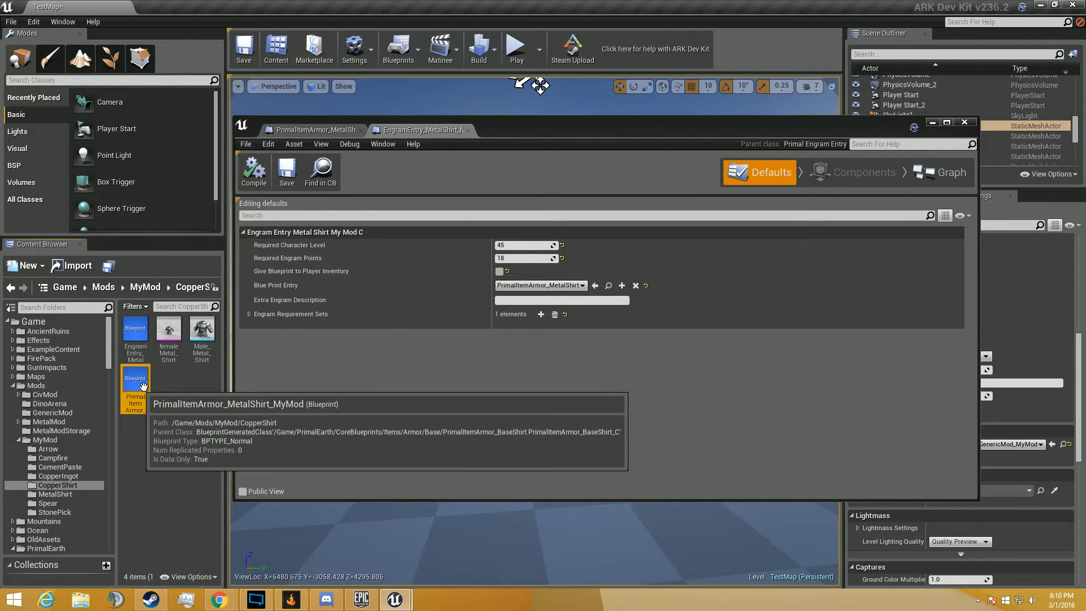
{"action": "left_click", "coordinate": [595, 285]}
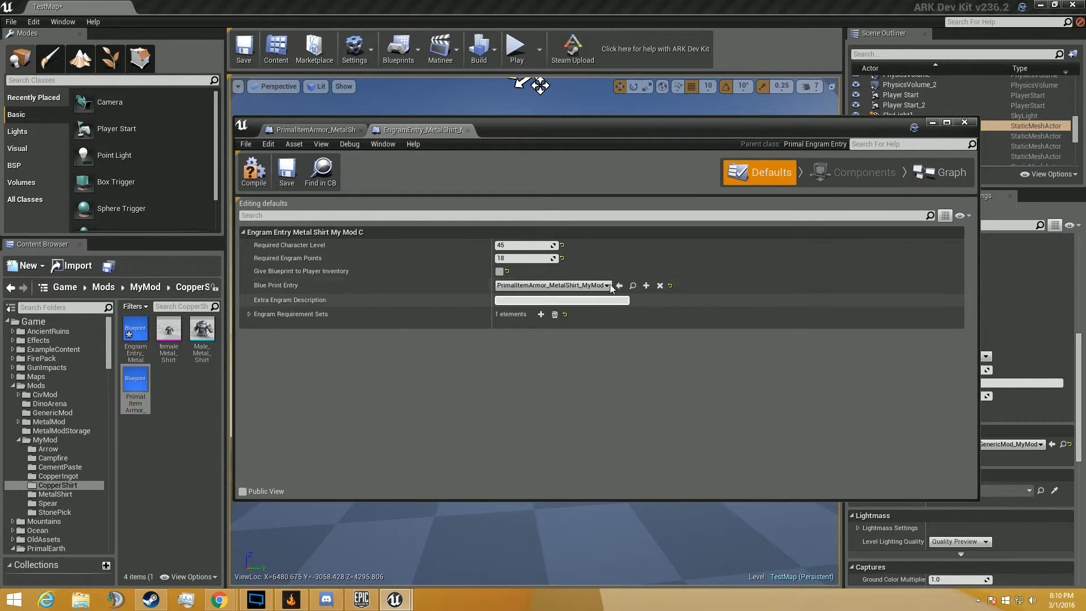
{"action": "left_click", "coordinate": [266, 174]}
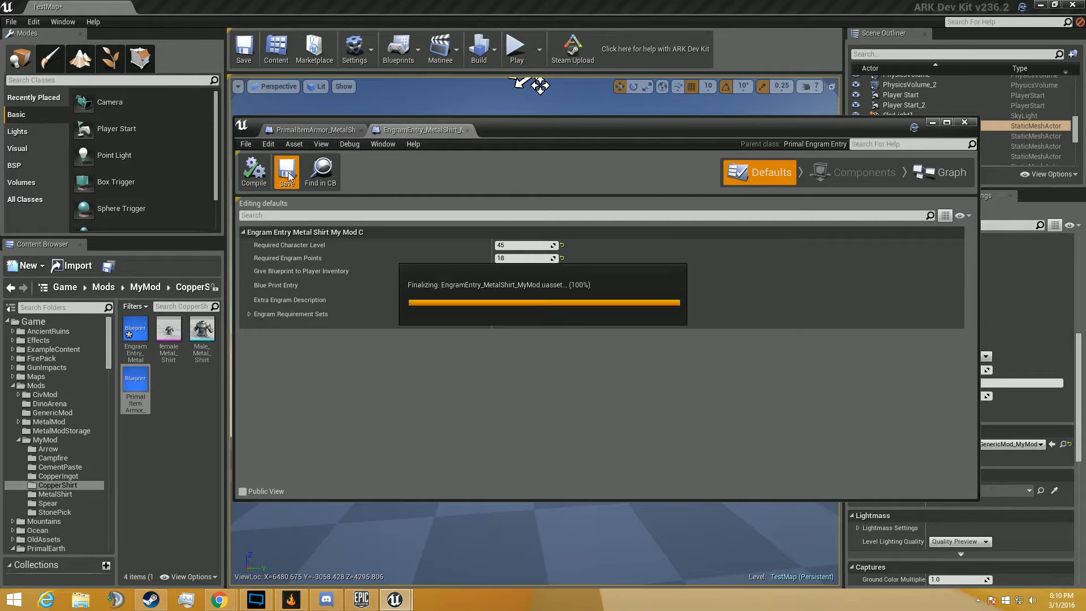
{"action": "left_click", "coordinate": [360, 131]}
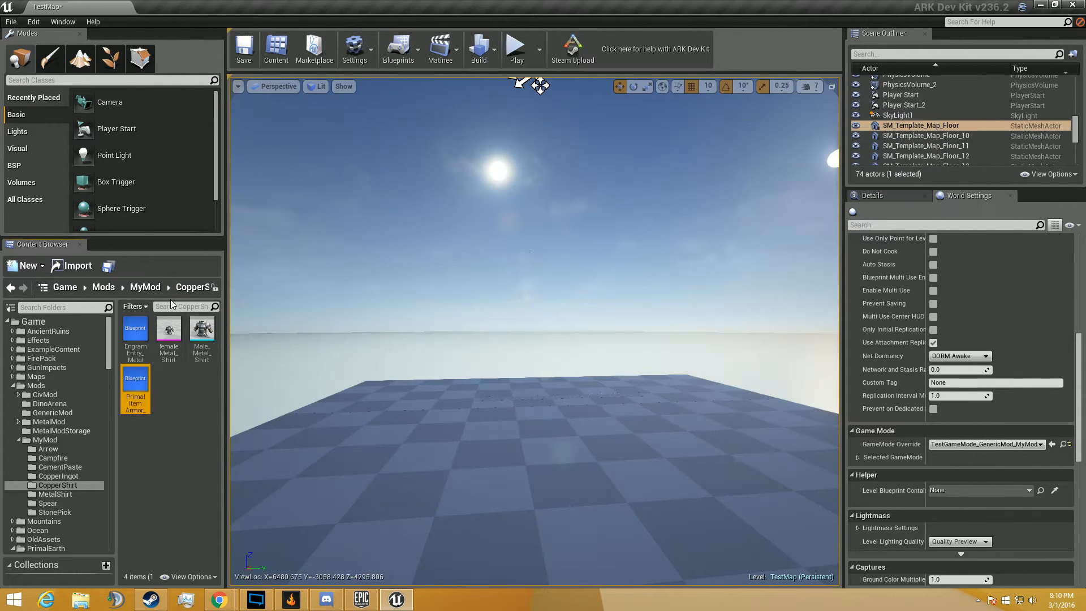
Open PrimalItemArmor_MetalShirt_MyMod and examine its Actor Class Attachment Infos in the default properties
{"action": "double_click", "coordinate": [134, 385]}
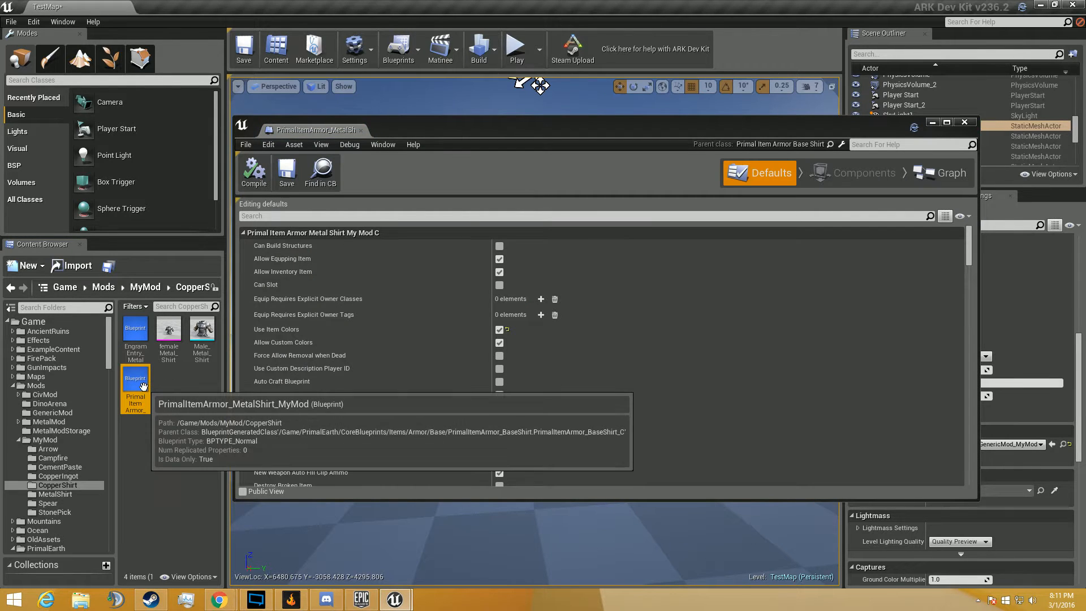
{"action": "scroll", "coordinate": [461, 424], "scroll_direction": "down", "scroll_amount": 15}
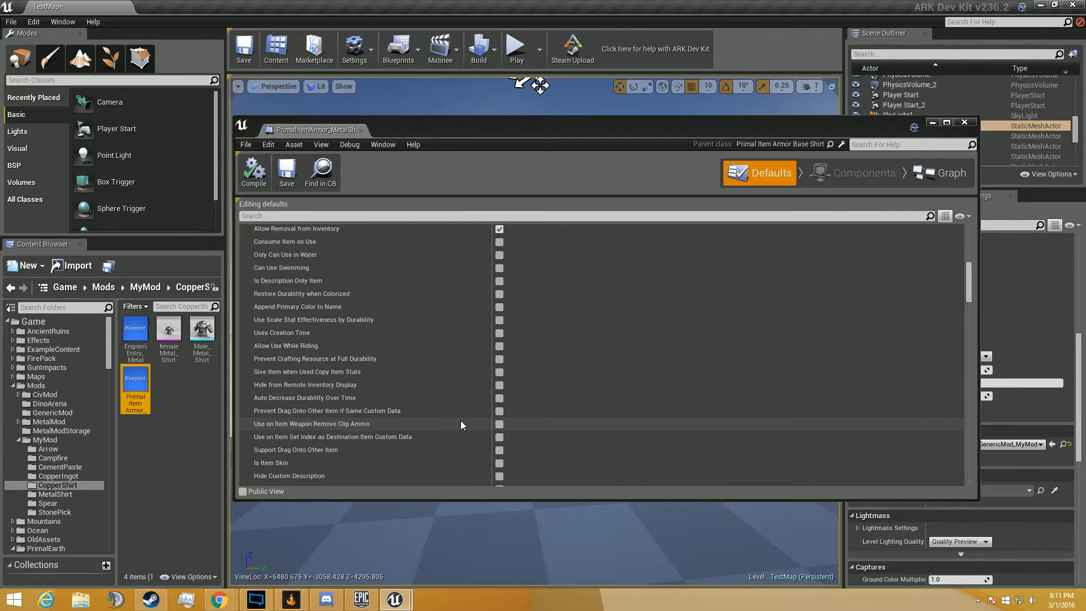
{"action": "scroll", "coordinate": [461, 420], "scroll_direction": "down", "scroll_amount": 10}
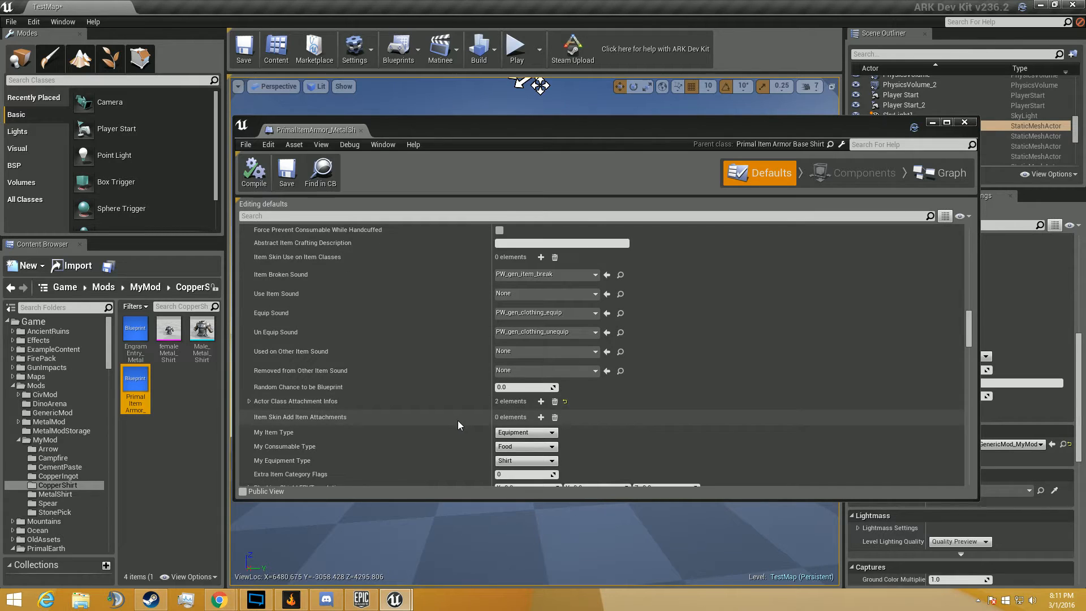
{"action": "left_click", "coordinate": [249, 400]}
{"action": "left_click", "coordinate": [254, 416]}
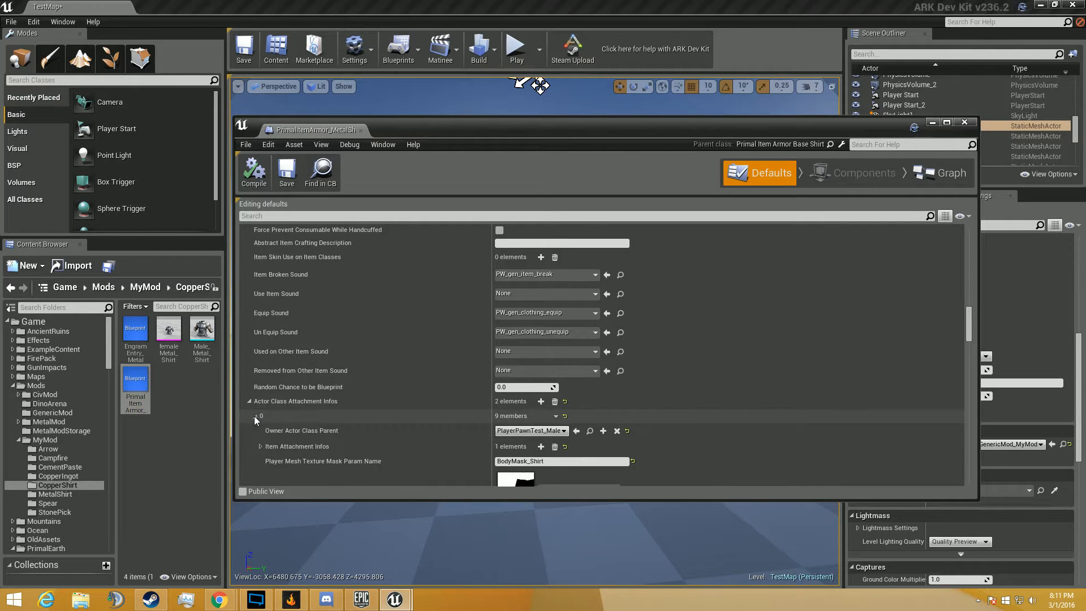
{"action": "scroll", "coordinate": [253, 417], "scroll_direction": "down", "scroll_amount": 15}
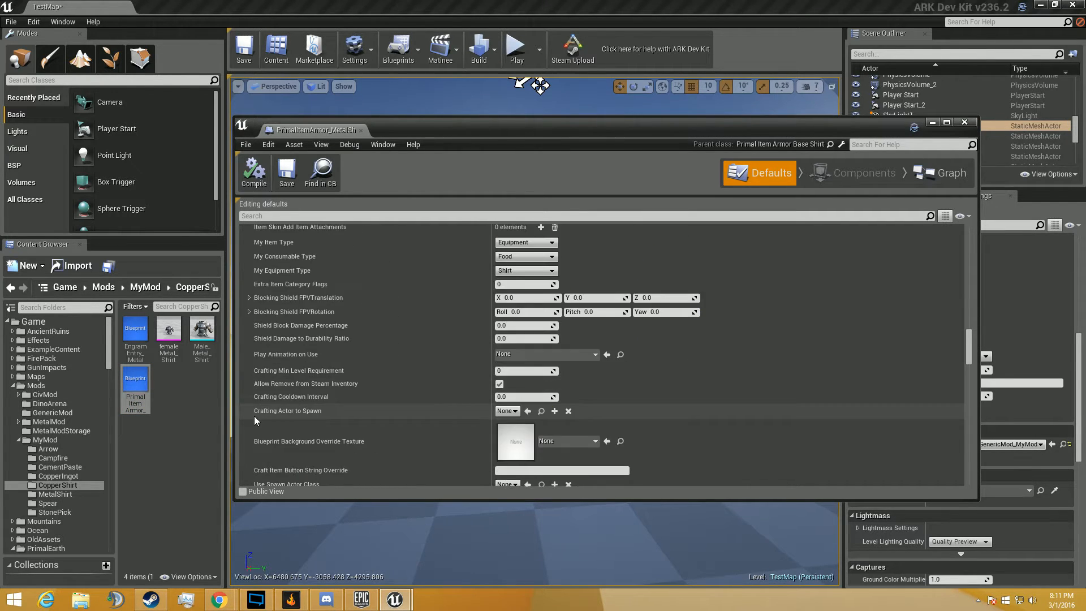
{"action": "scroll", "coordinate": [254, 417], "scroll_direction": "up", "scroll_amount": 10}
{"action": "left_click", "coordinate": [249, 256]}
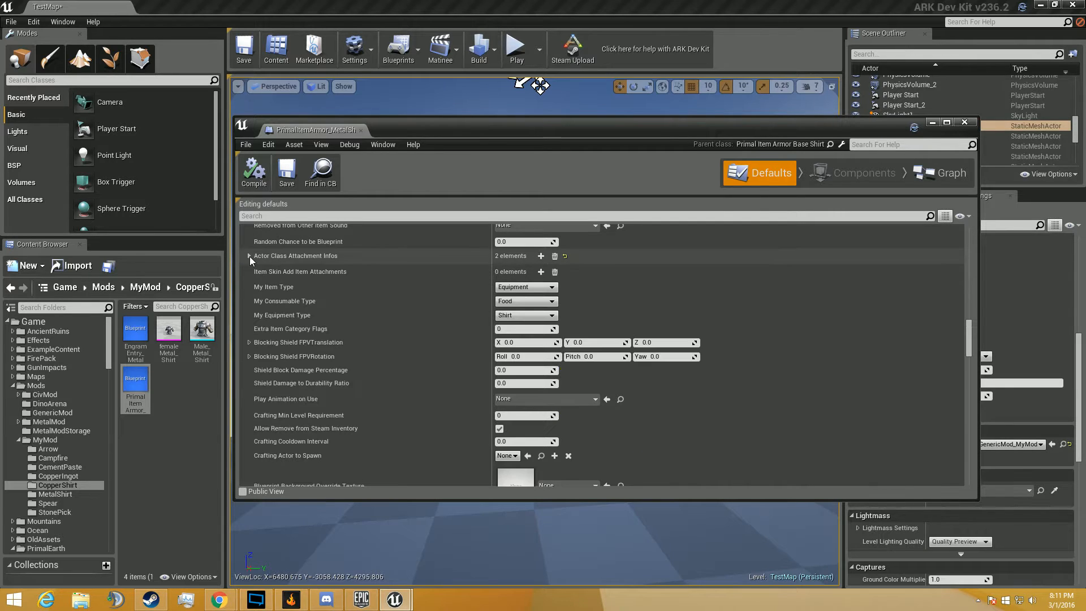
Set the armor blueprint's Descriptive Name Base to Copper Chestpiece
{"action": "scroll", "coordinate": [385, 364], "scroll_direction": "down", "scroll_amount": 5}
{"action": "scroll", "coordinate": [384, 359], "scroll_direction": "down", "scroll_amount": 15}
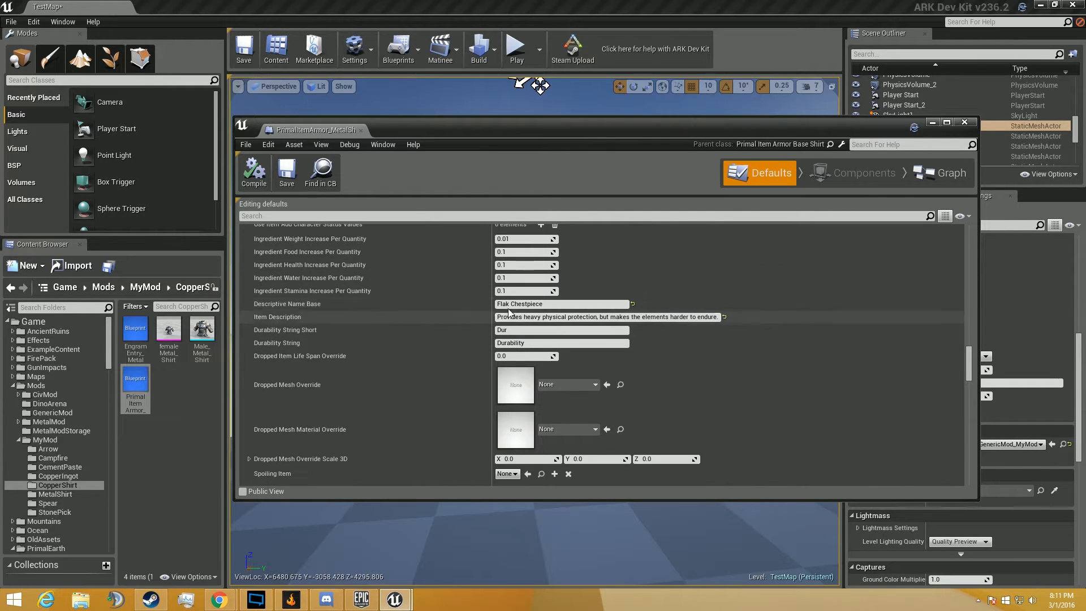
{"action": "left_click_drag", "start_coordinate": [506, 304], "coordinate": [495, 304]}
{"action": "type", "text": "Copp"}
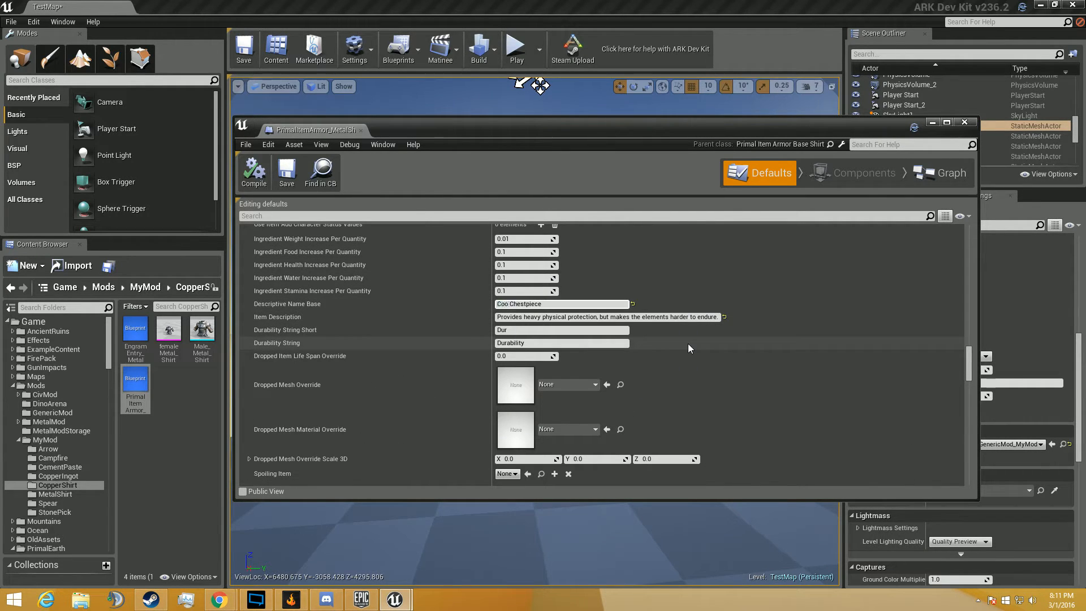
{"action": "type", "text": "er"}
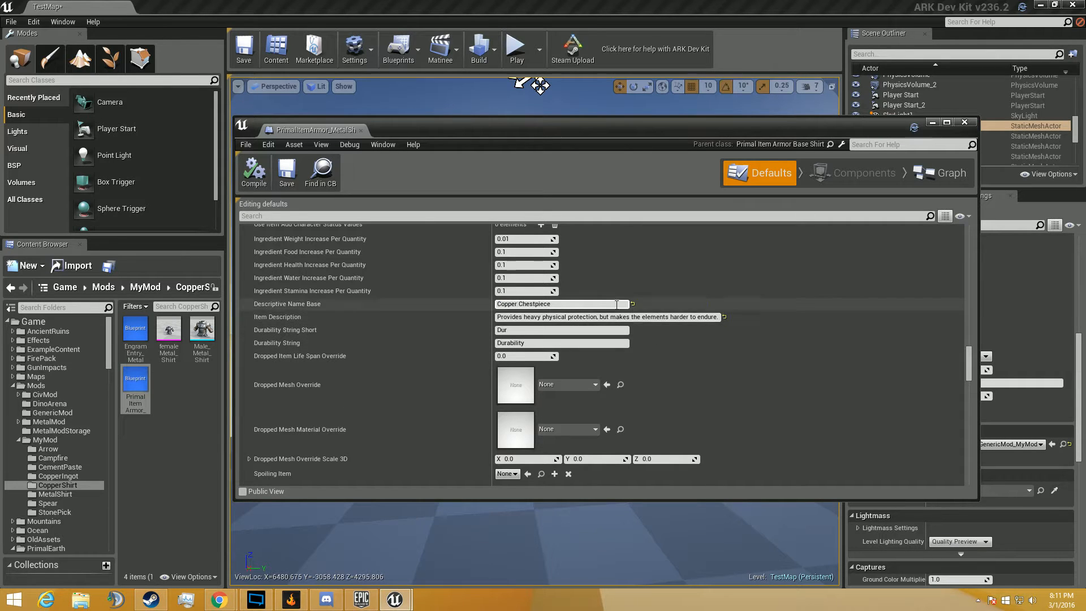
Set the Resource Item Type of Base Crafting Resource Requirements element 0 to PrimalItemResource_CopperIngot_MyMod
{"action": "scroll", "coordinate": [690, 371], "scroll_direction": "down", "scroll_amount": 15}
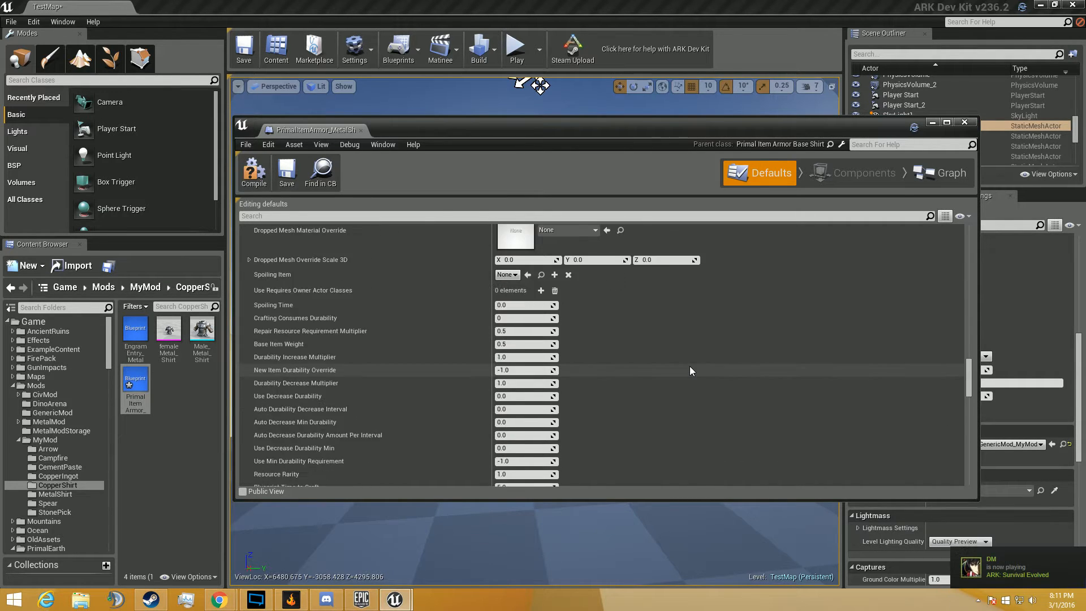
{"action": "scroll", "coordinate": [690, 365], "scroll_direction": "down", "scroll_amount": 3}
{"action": "left_click", "coordinate": [249, 331]}
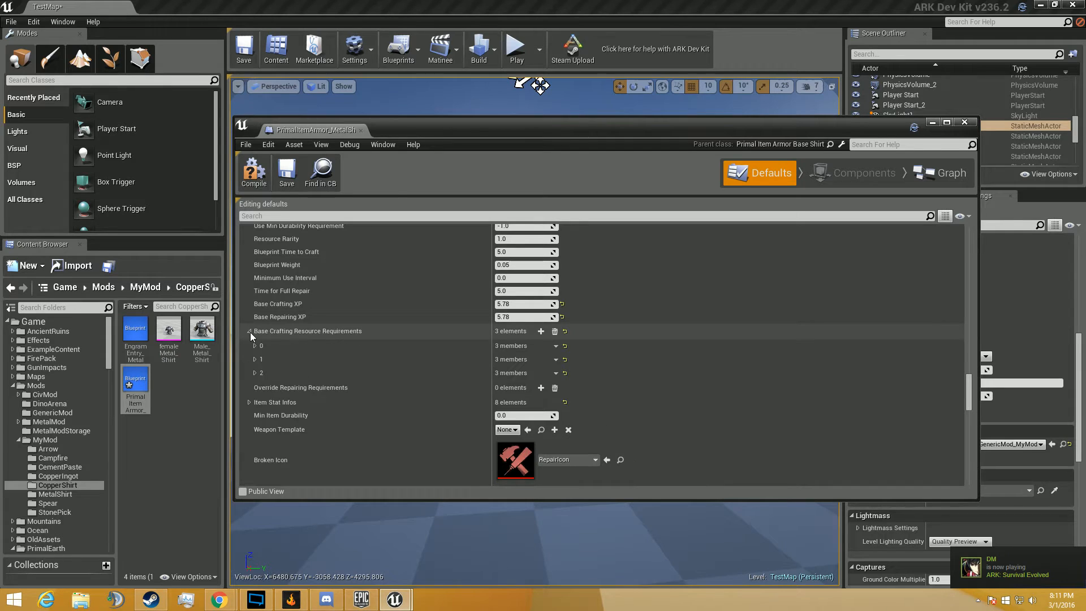
{"action": "left_click", "coordinate": [255, 346]}
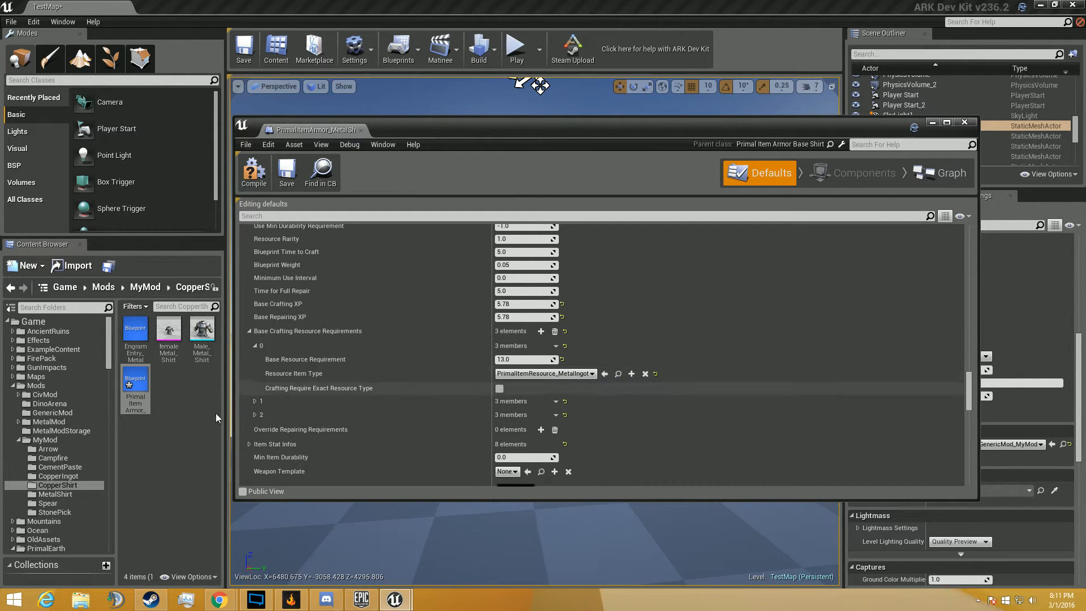
{"action": "left_click", "coordinate": [34, 475]}
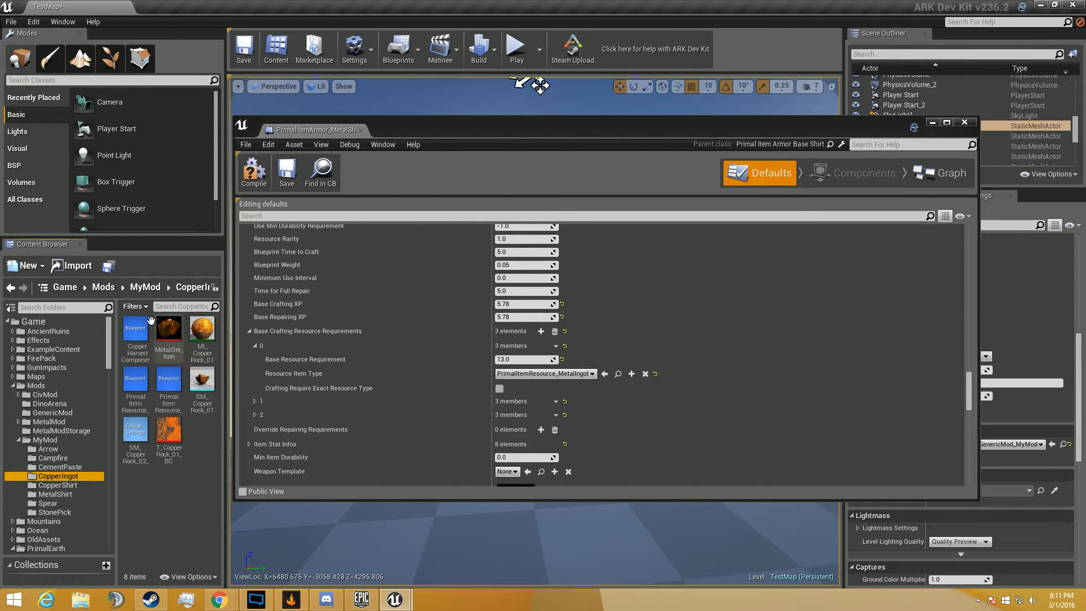
{"action": "left_click", "coordinate": [168, 383]}
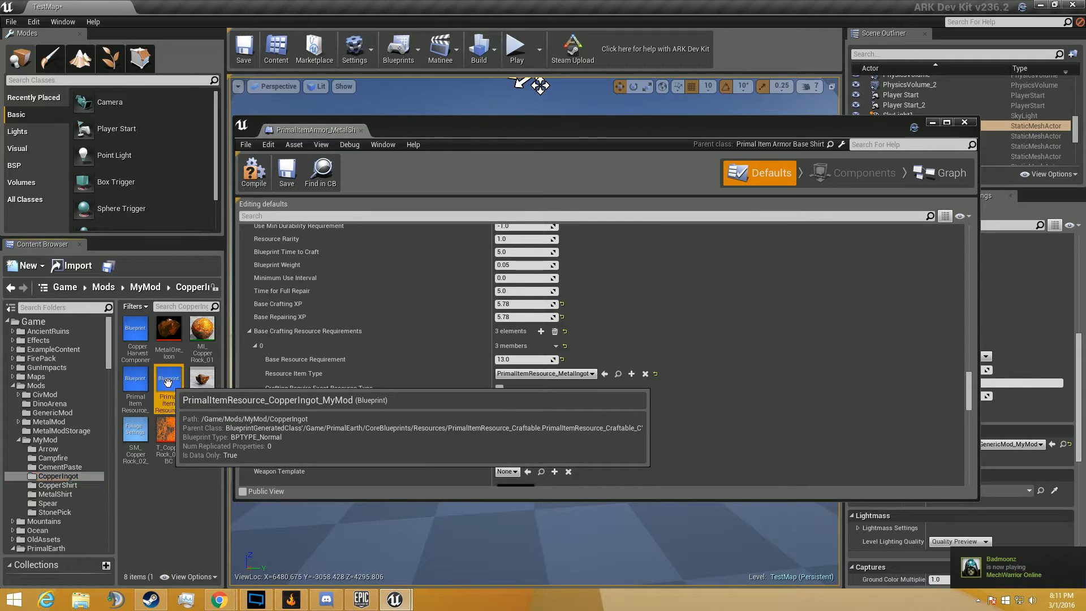
{"action": "left_click", "coordinate": [606, 374]}
{"action": "left_click", "coordinate": [605, 375]}
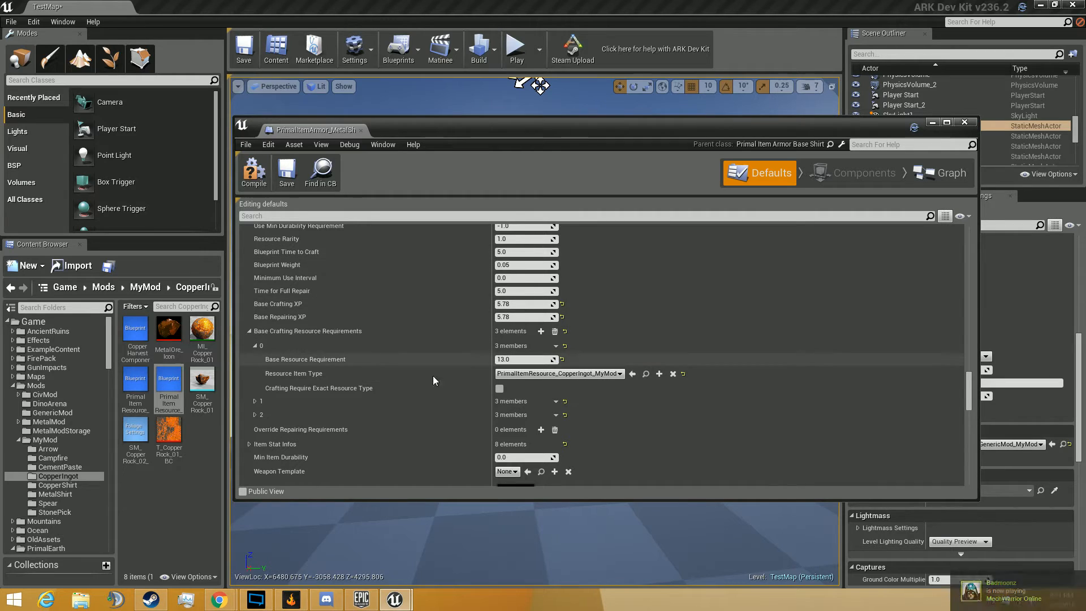
{"action": "scroll", "coordinate": [545, 396], "scroll_direction": "down", "scroll_amount": 1}
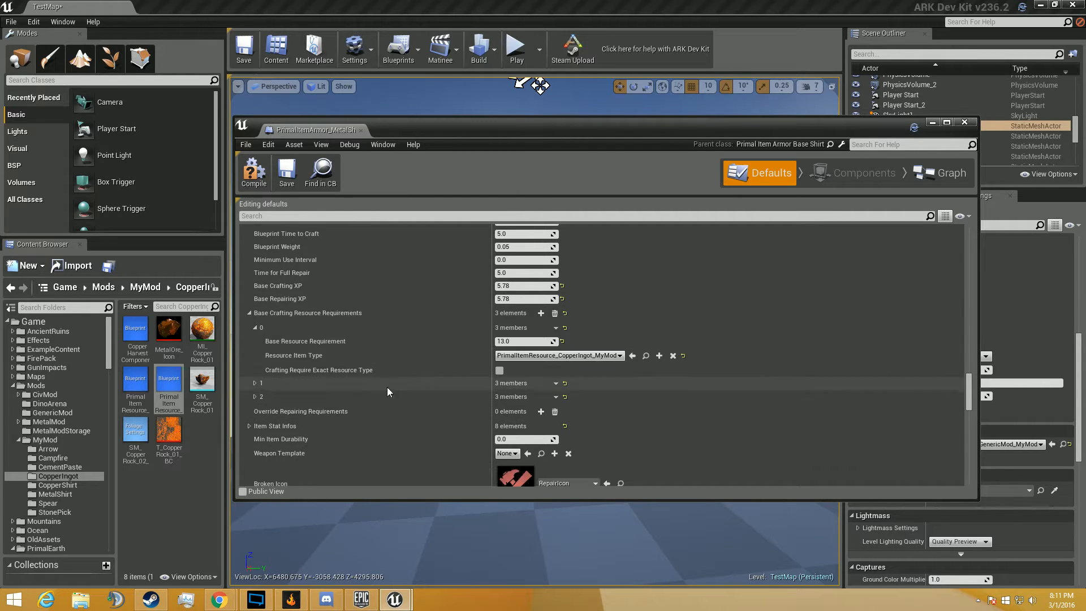
{"action": "left_click", "coordinate": [255, 328]}
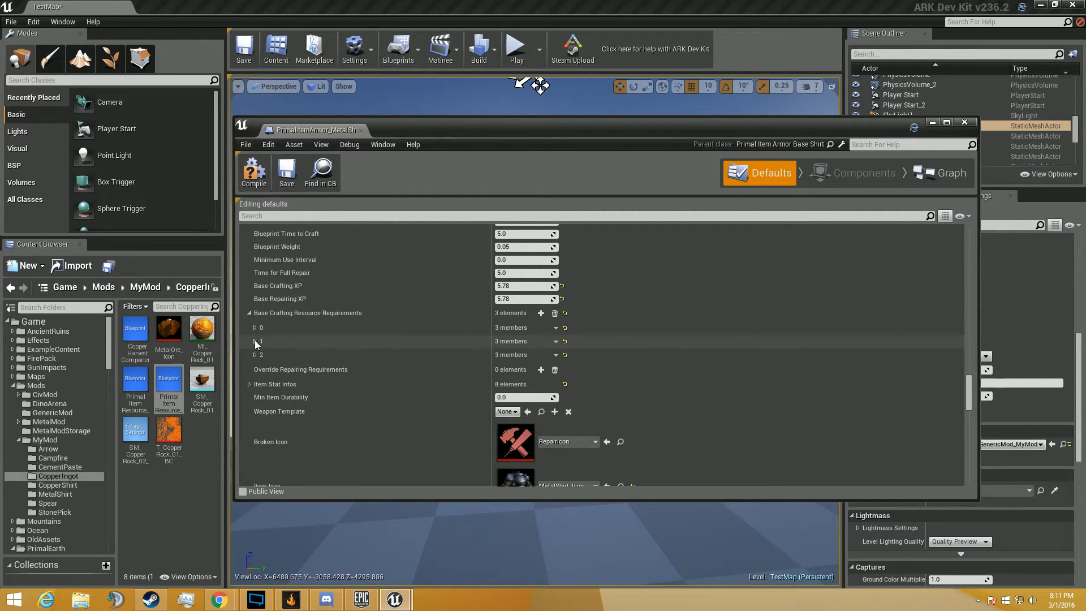
Review the resource types and amounts of elements 1 and 2 in Base Crafting Resource Requirements
{"action": "left_click", "coordinate": [255, 341]}
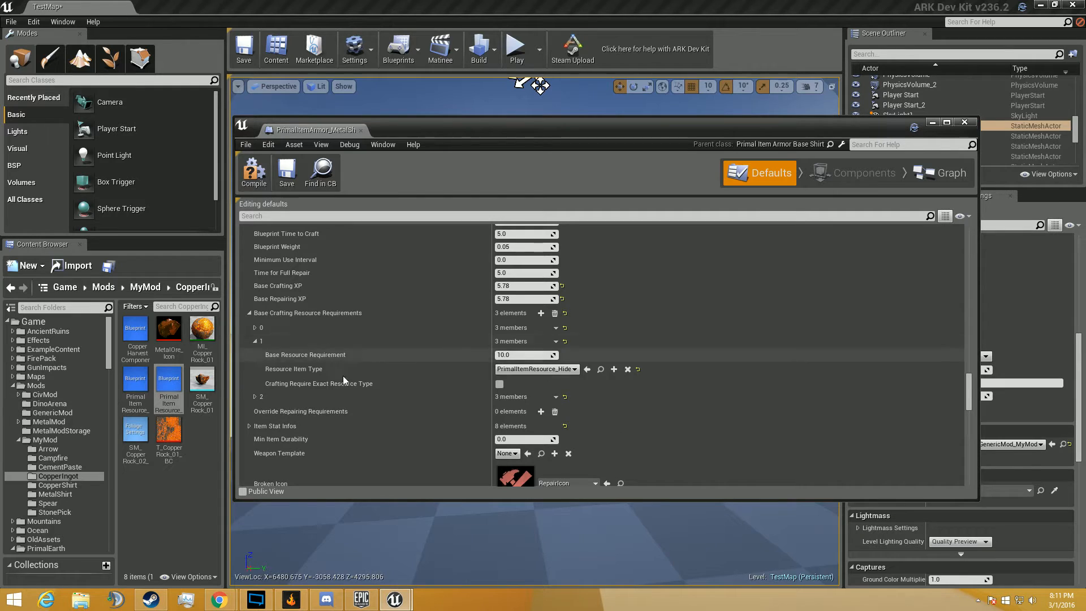
{"action": "left_click", "coordinate": [255, 341]}
{"action": "left_click", "coordinate": [255, 355]}
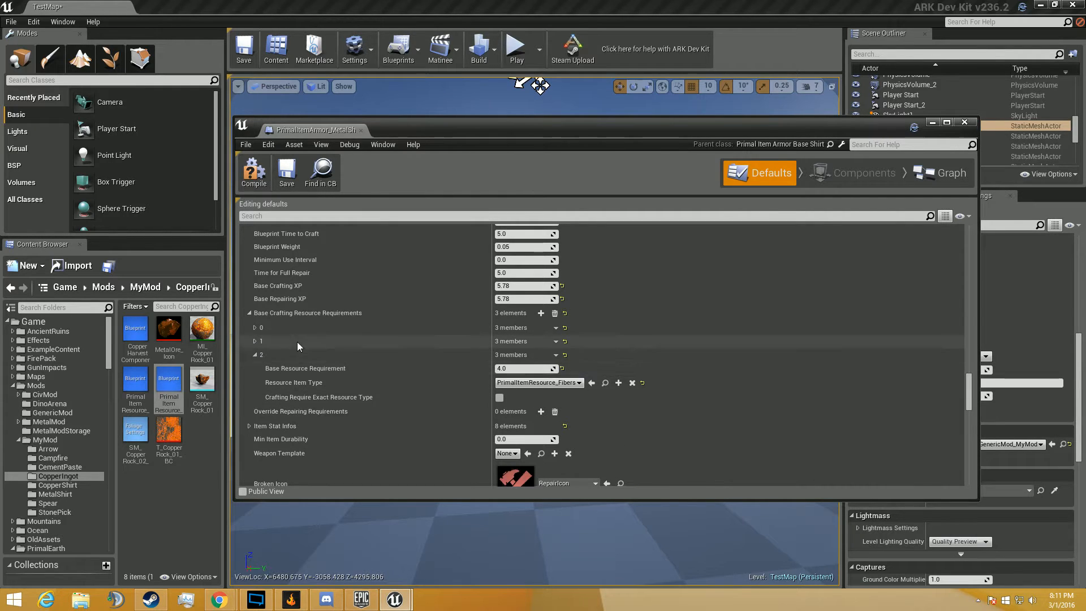
{"action": "left_click", "coordinate": [255, 355]}
Clear the PrimalInventoryBP_AnvilBench entry from the armor's Crafting Requires Inventory Component, leaving element 0 as None
{"action": "scroll", "coordinate": [297, 390], "scroll_direction": "down", "scroll_amount": 3}
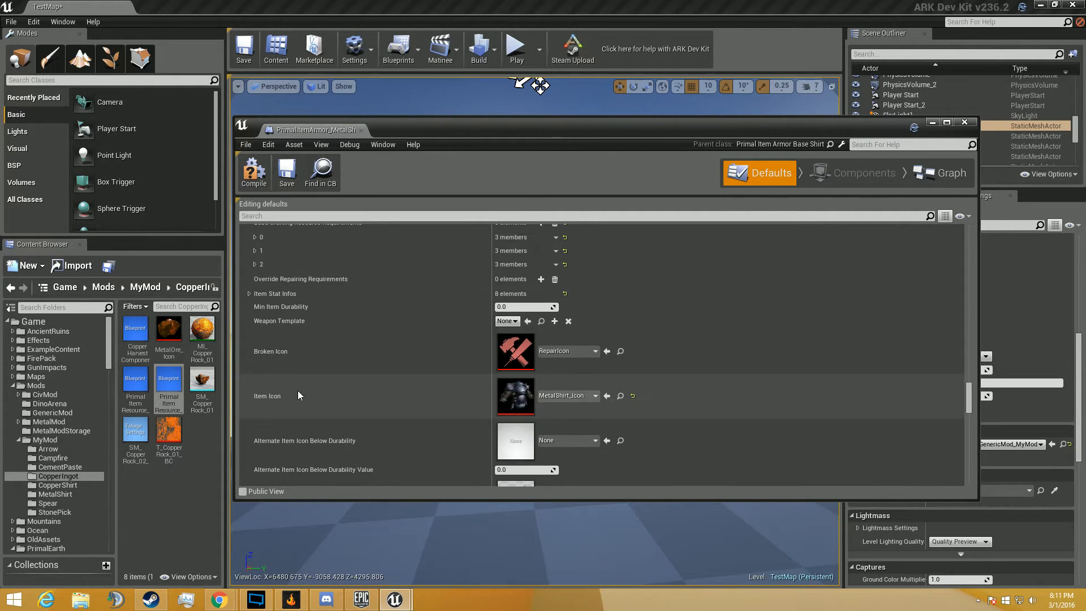
{"action": "scroll", "coordinate": [297, 391], "scroll_direction": "down", "scroll_amount": 5}
{"action": "scroll", "coordinate": [298, 392], "scroll_direction": "down", "scroll_amount": 5}
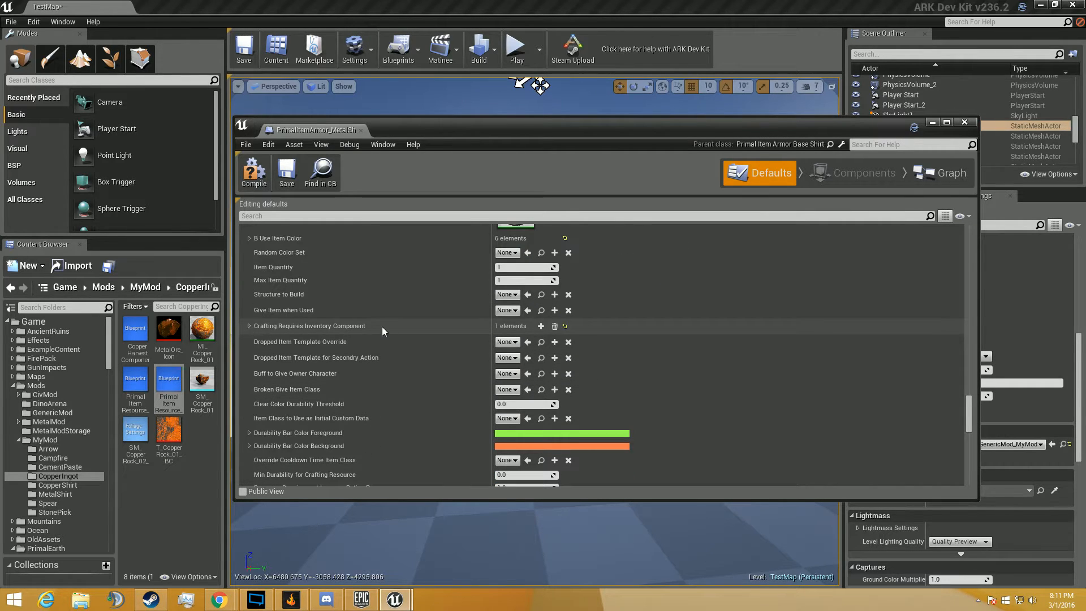
{"action": "left_click", "coordinate": [249, 326]}
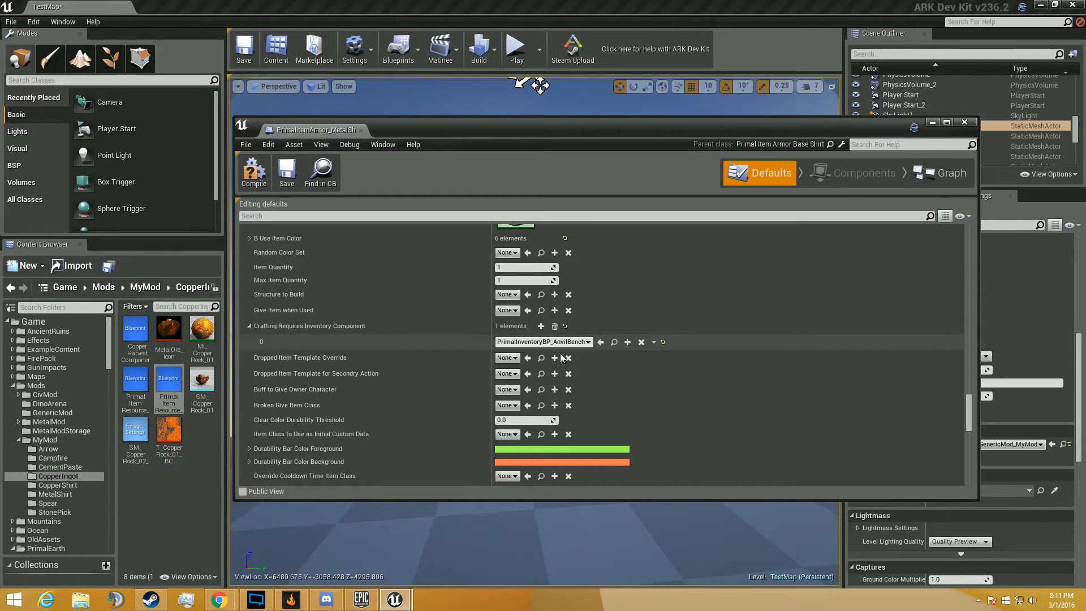
{"action": "left_click", "coordinate": [641, 342]}
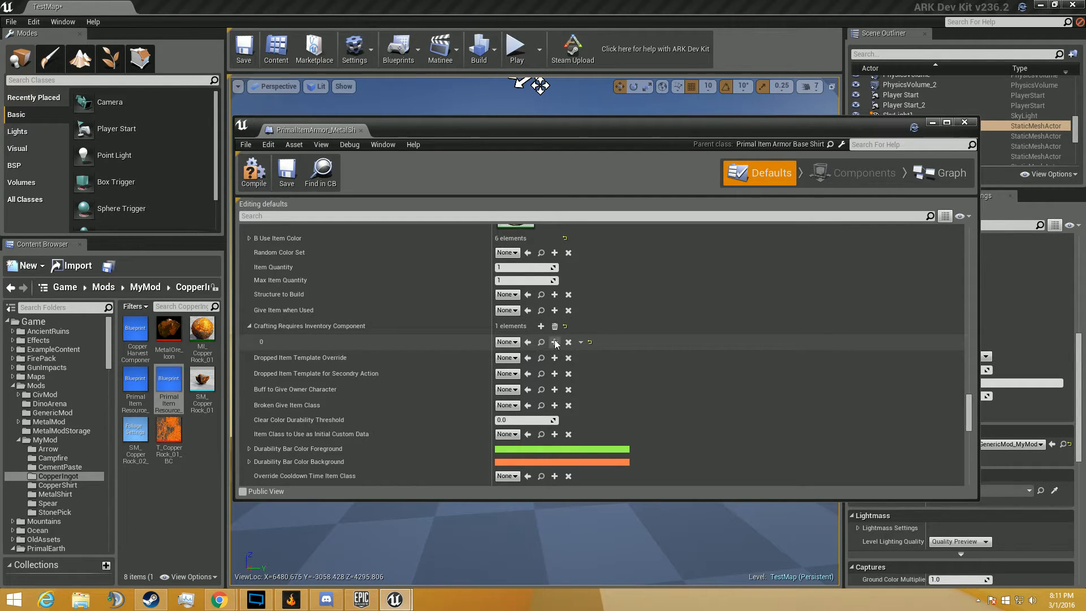
{"action": "left_click", "coordinate": [249, 327]}
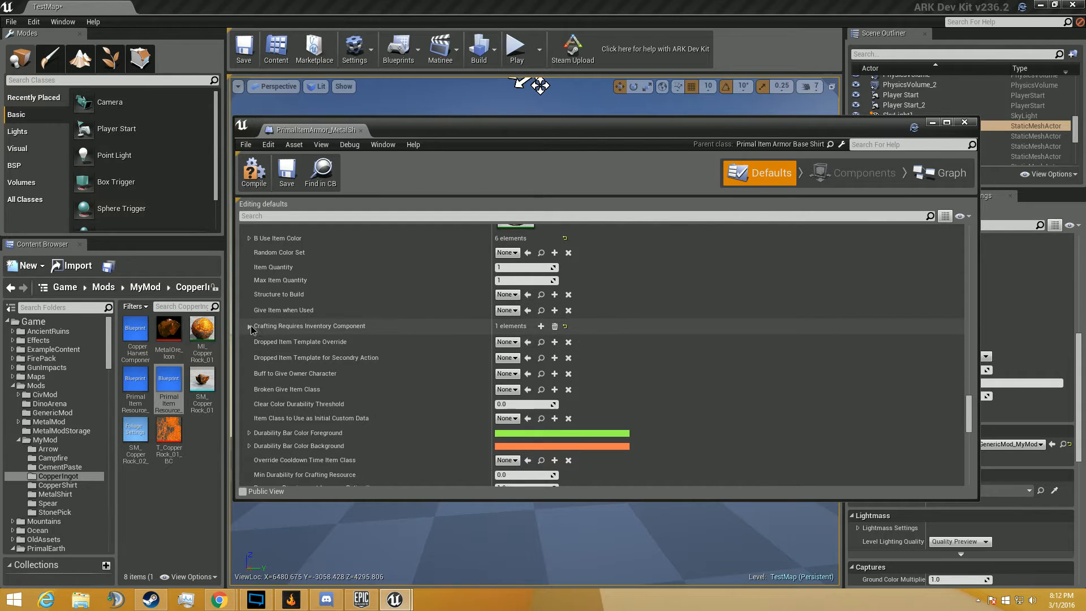
Examine the Armor stat's settings within the armor blueprint's Item Stat Infos
{"action": "scroll", "coordinate": [426, 410], "scroll_direction": "up", "scroll_amount": 10}
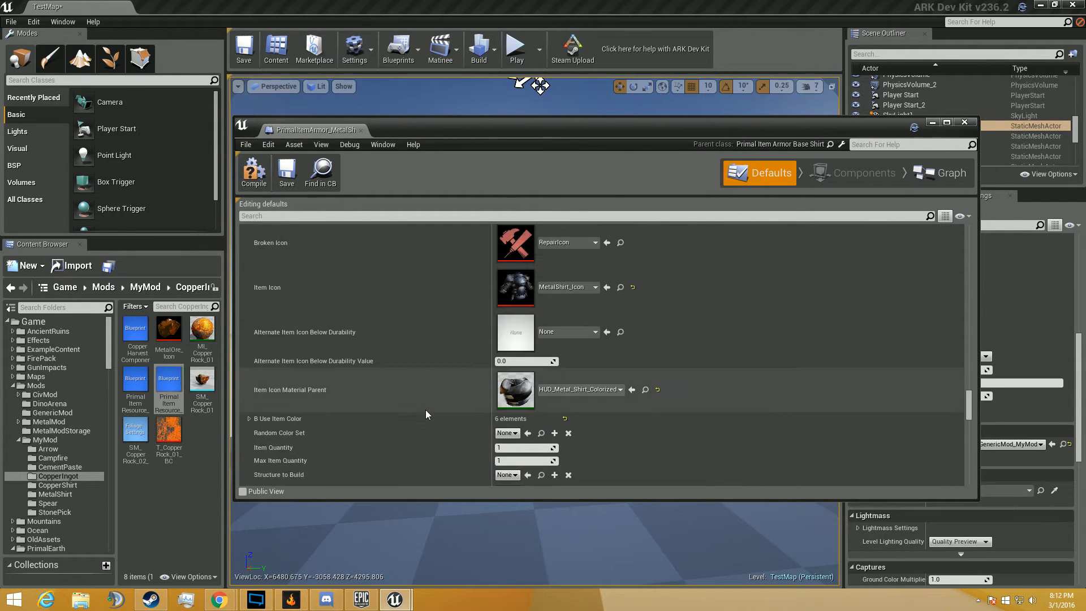
{"action": "scroll", "coordinate": [425, 409], "scroll_direction": "up", "scroll_amount": 4}
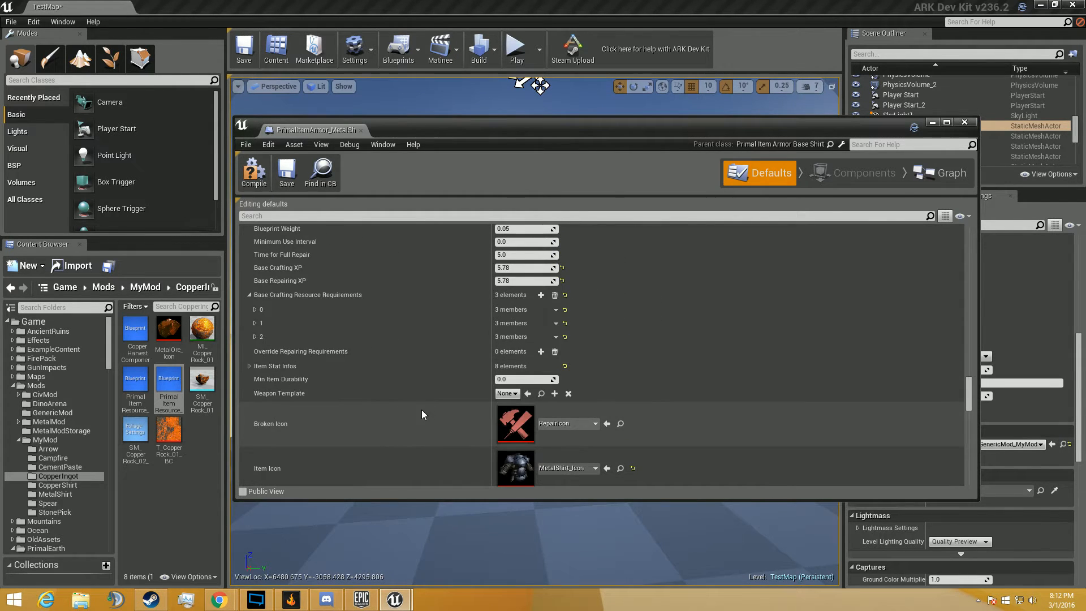
{"action": "left_click", "coordinate": [249, 367]}
{"action": "scroll", "coordinate": [252, 369], "scroll_direction": "down", "scroll_amount": 3}
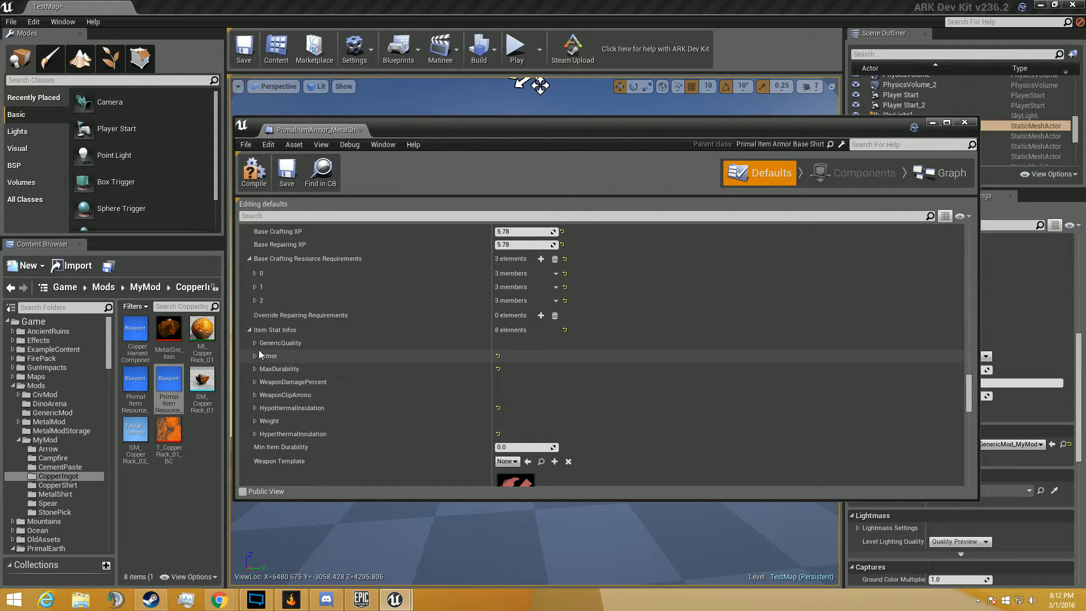
{"action": "left_click", "coordinate": [255, 355]}
{"action": "scroll", "coordinate": [619, 462], "scroll_direction": "down", "scroll_amount": 8}
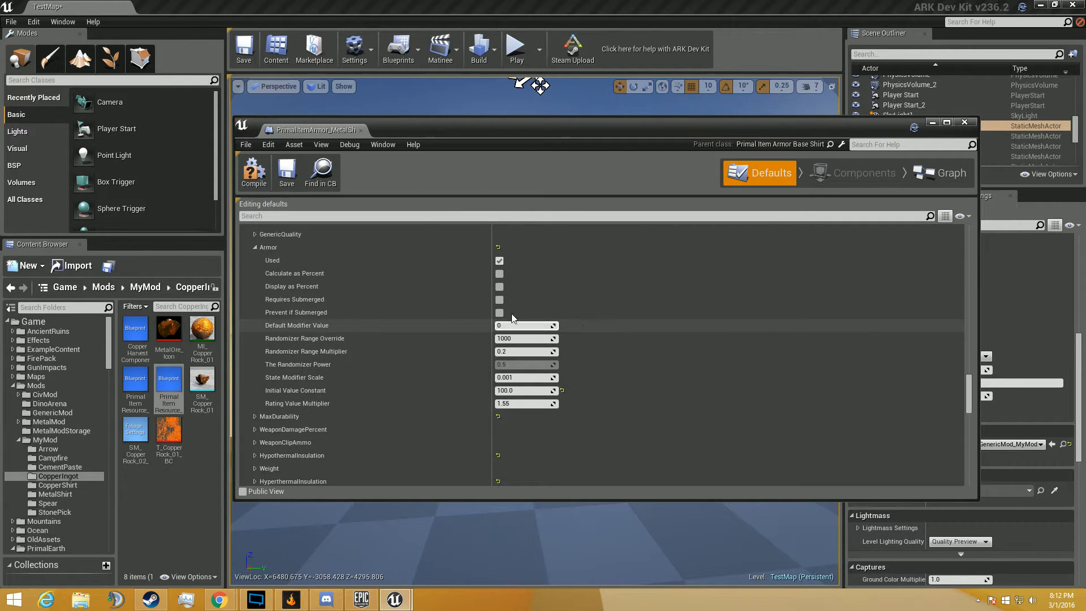
{"action": "left_click", "coordinate": [255, 247]}
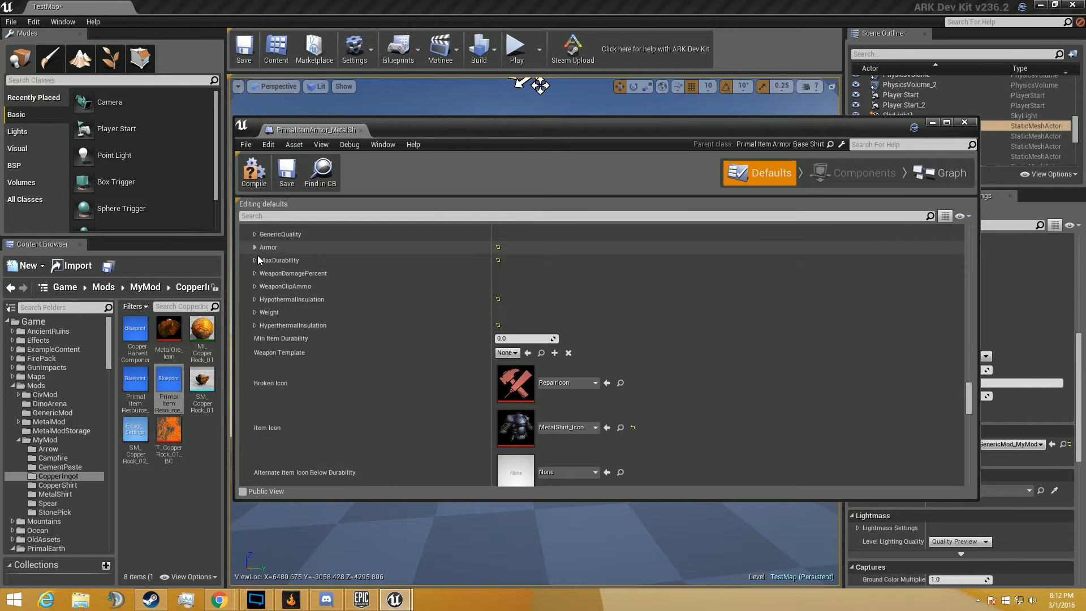
Examine the HypothermalInsulation and HyperthermalInsulation stat settings, including their Initial Value Constants
{"action": "left_click", "coordinate": [255, 299]}
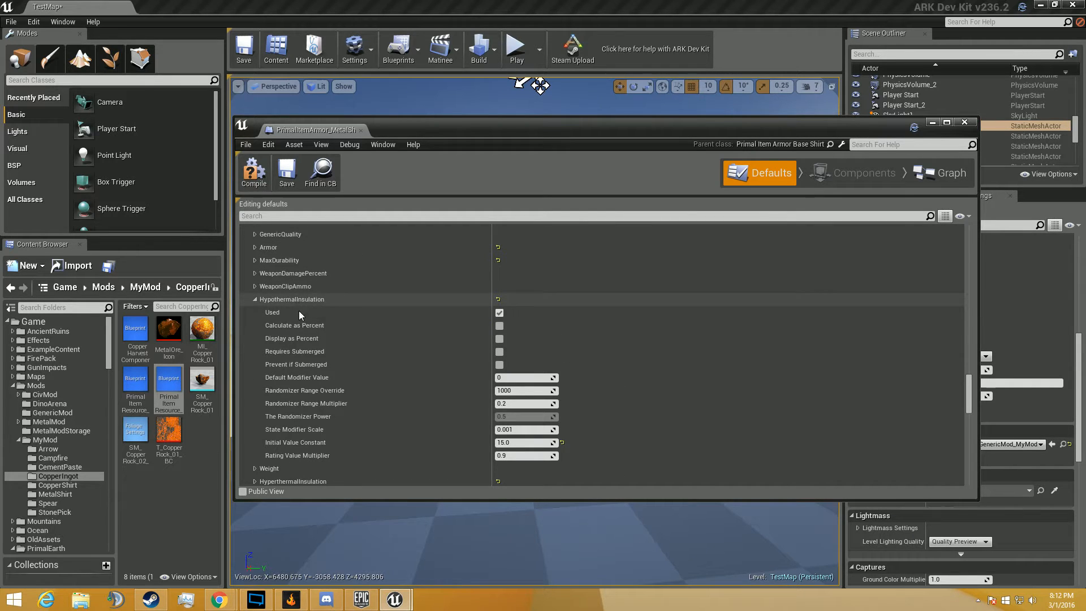
{"action": "scroll", "coordinate": [260, 358], "scroll_direction": "down", "scroll_amount": 3}
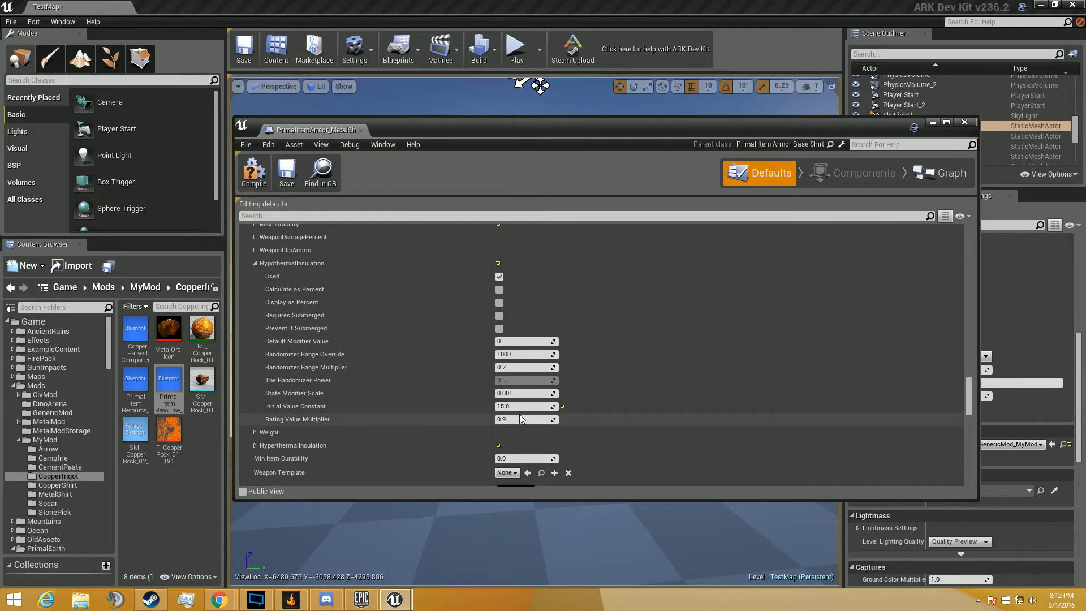
{"action": "left_click", "coordinate": [255, 445]}
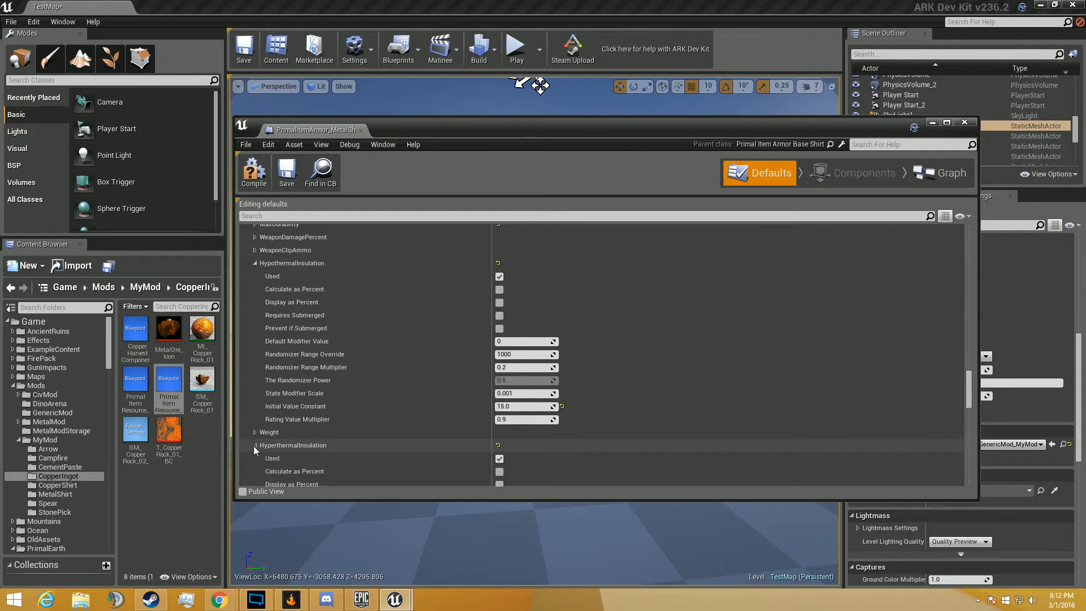
{"action": "scroll", "coordinate": [283, 446], "scroll_direction": "down", "scroll_amount": 5}
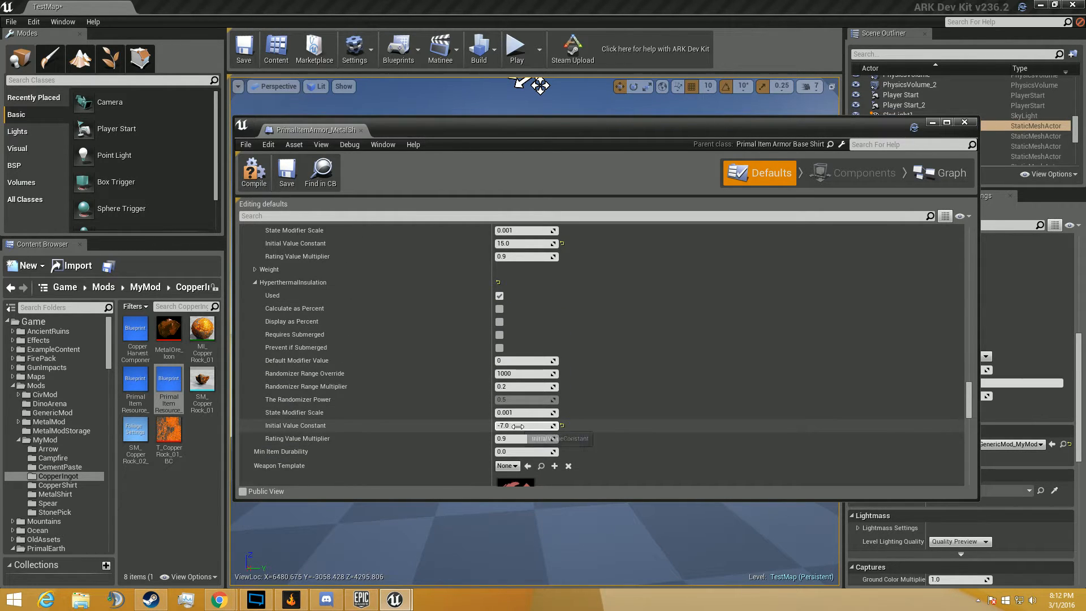
{"action": "scroll", "coordinate": [513, 435], "scroll_direction": "up", "scroll_amount": 1}
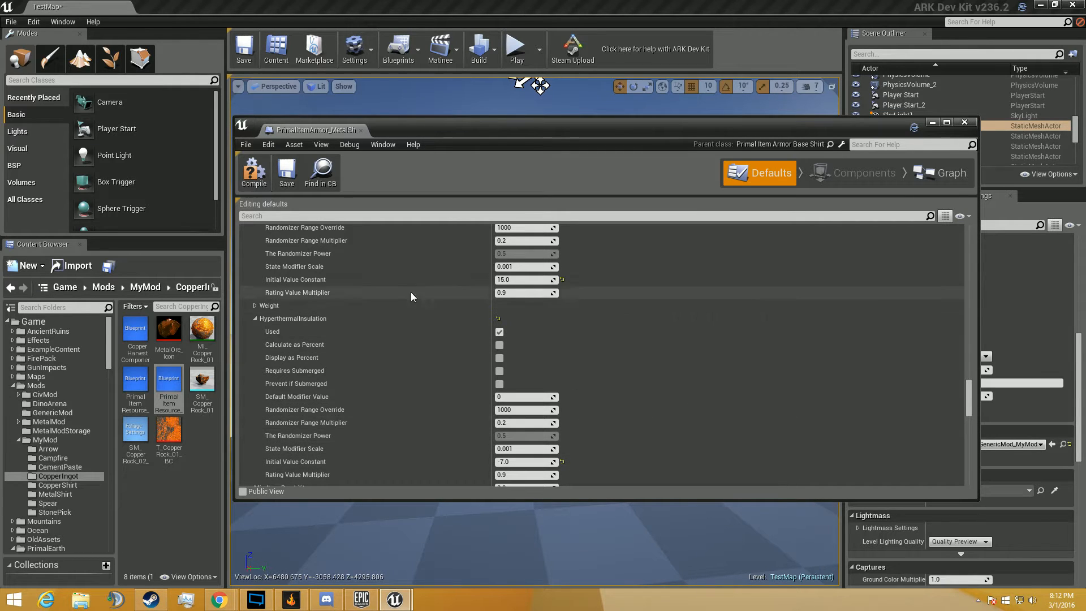
{"action": "scroll", "coordinate": [389, 296], "scroll_direction": "up", "scroll_amount": 5}
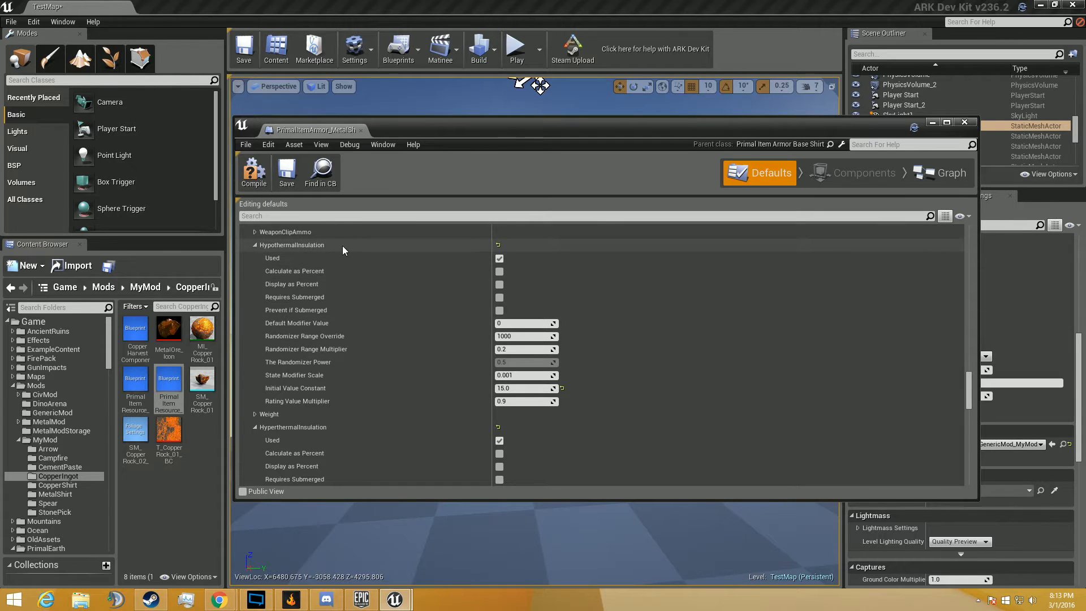
{"action": "left_click", "coordinate": [255, 426]}
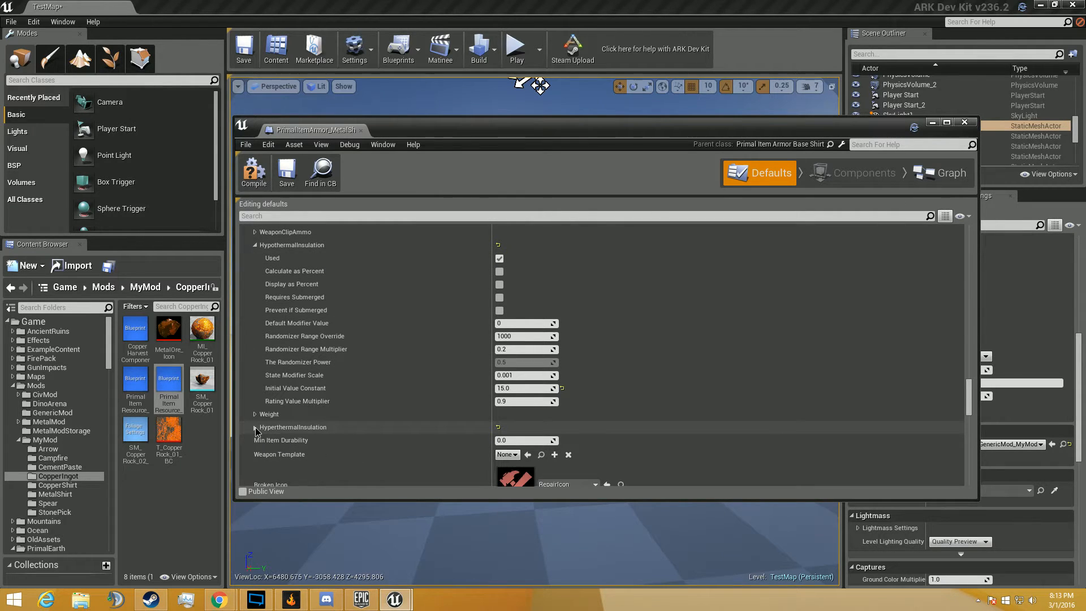
{"action": "left_click", "coordinate": [254, 245]}
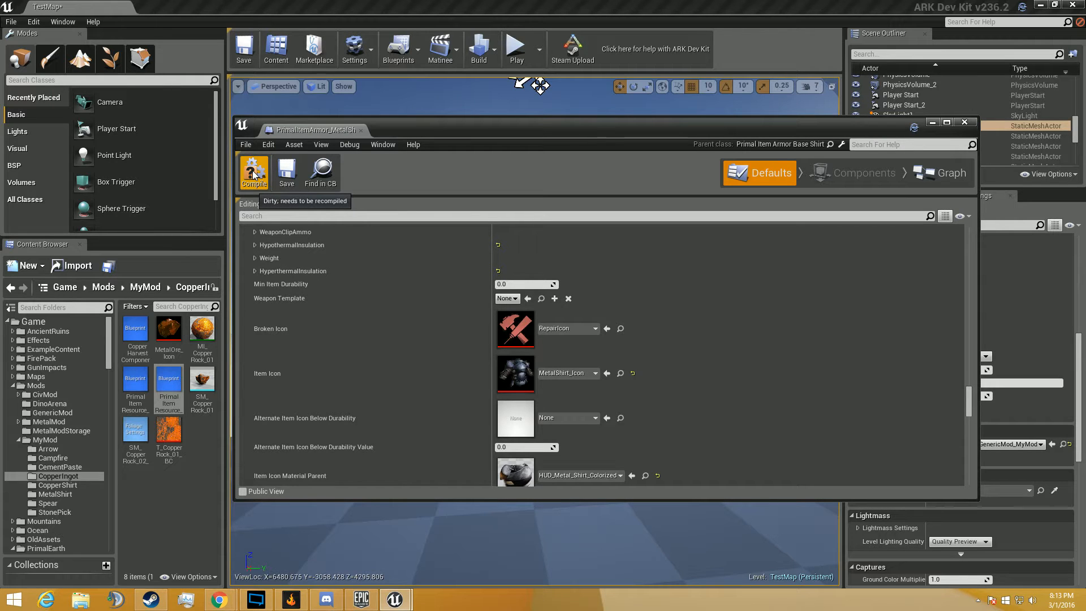
Compile and save the armor blueprint, and return to MyMod's CopperShirt folder
{"action": "scroll", "coordinate": [330, 231], "scroll_direction": "down", "scroll_amount": 5}
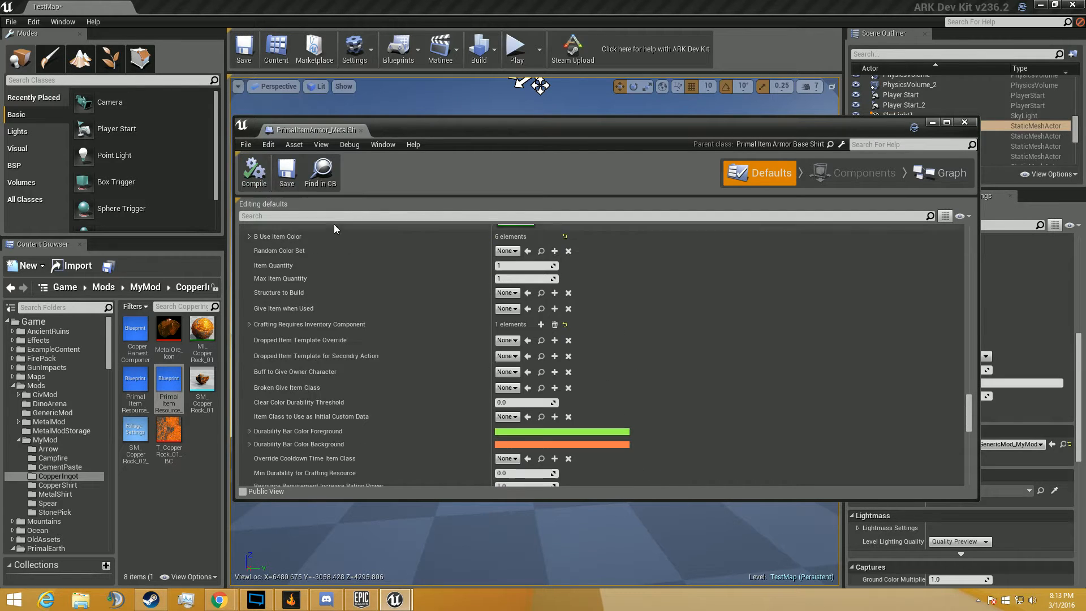
{"action": "left_click", "coordinate": [254, 170]}
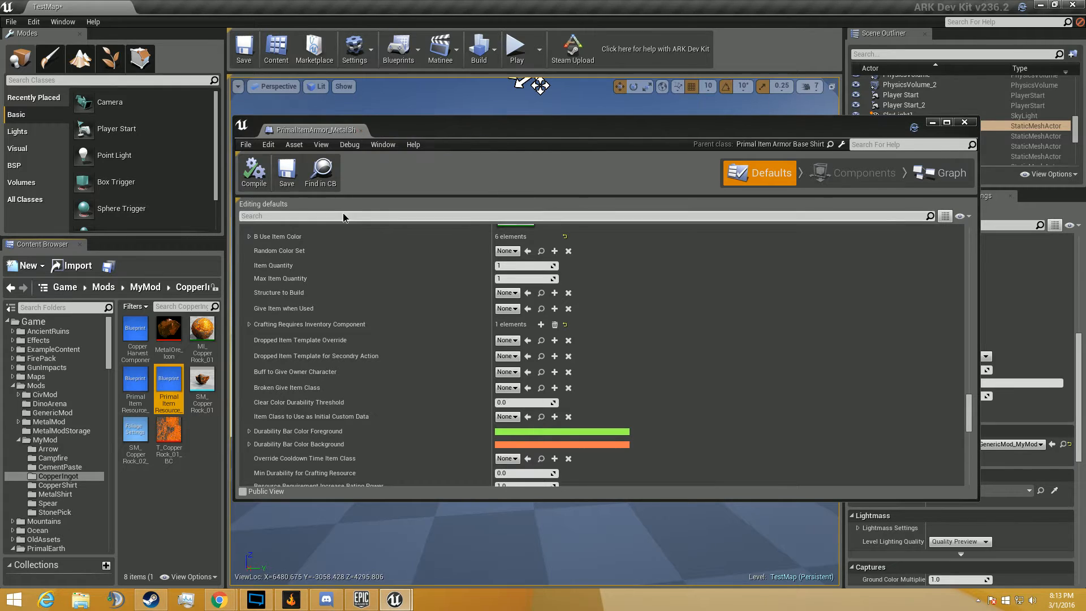
{"action": "left_click", "coordinate": [54, 484]}
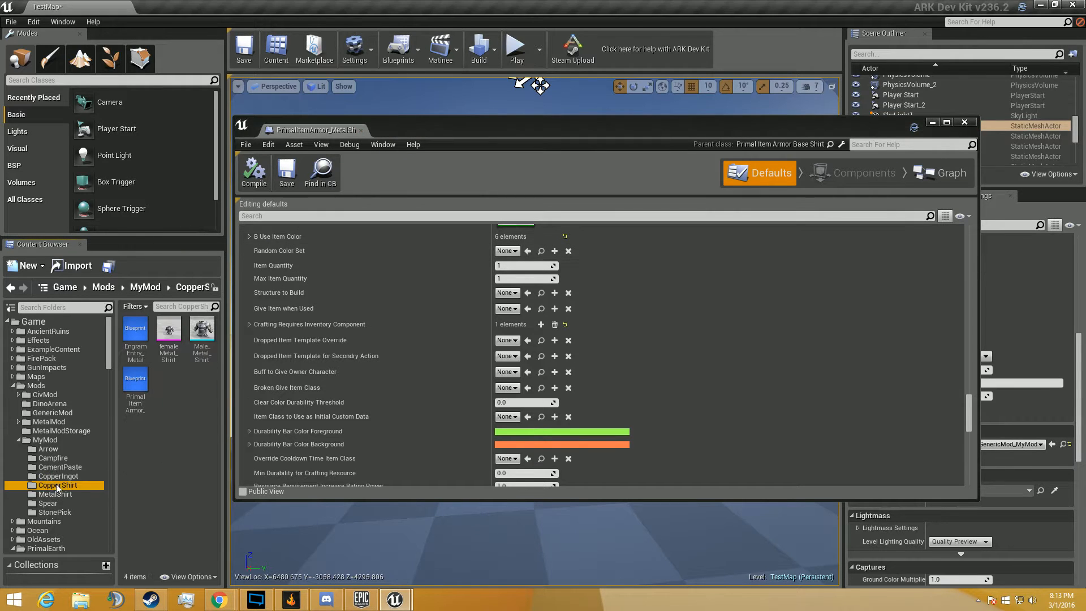
Search the armor blueprint's defaults for "actor attachment info" and "character" to find the character attachment settings
{"action": "left_click", "coordinate": [298, 216]}
{"action": "type", "text": "ac"}
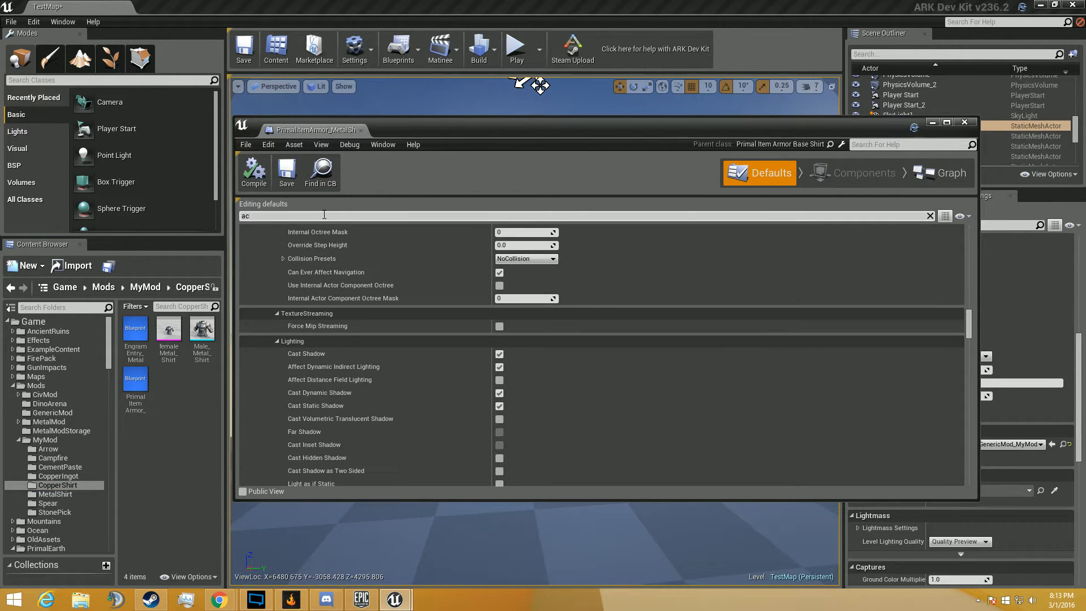
{"action": "type", "text": "tor attachment info"}
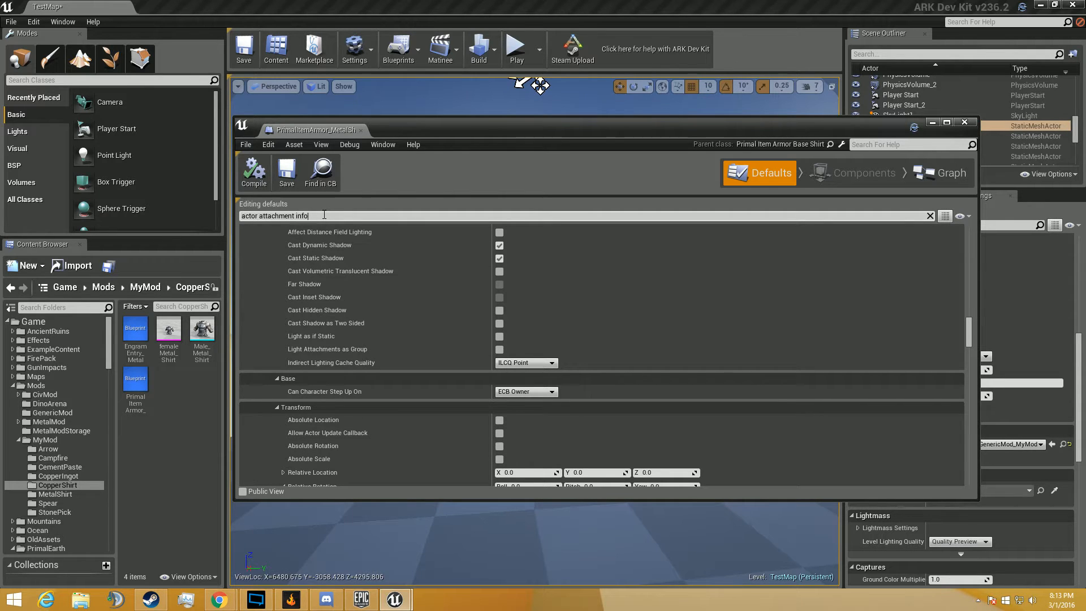
{"action": "type", "text": "charact"}
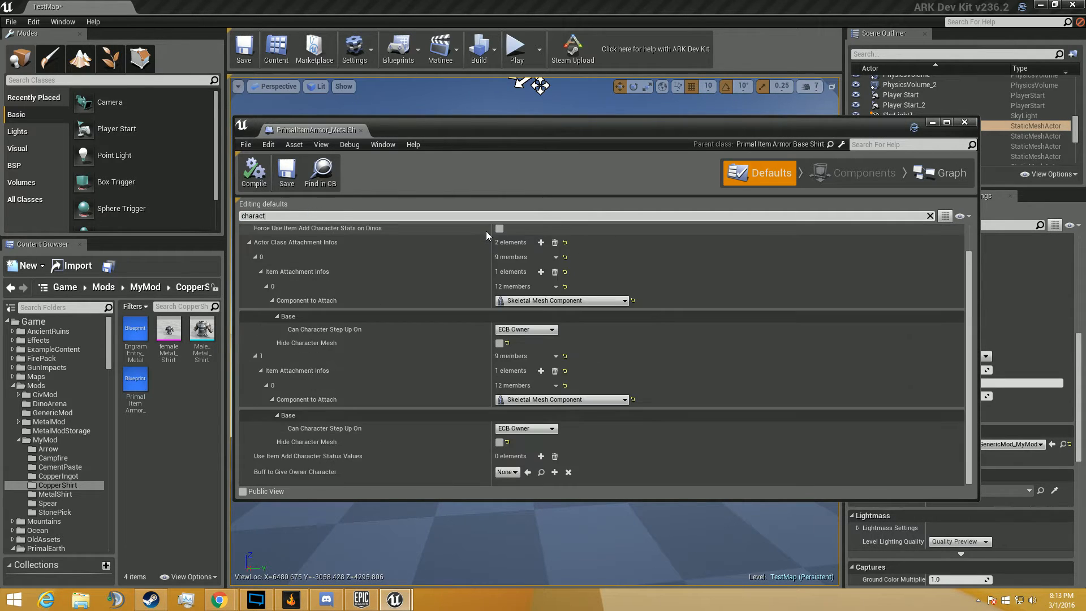
{"action": "type", "text": "er actor"}
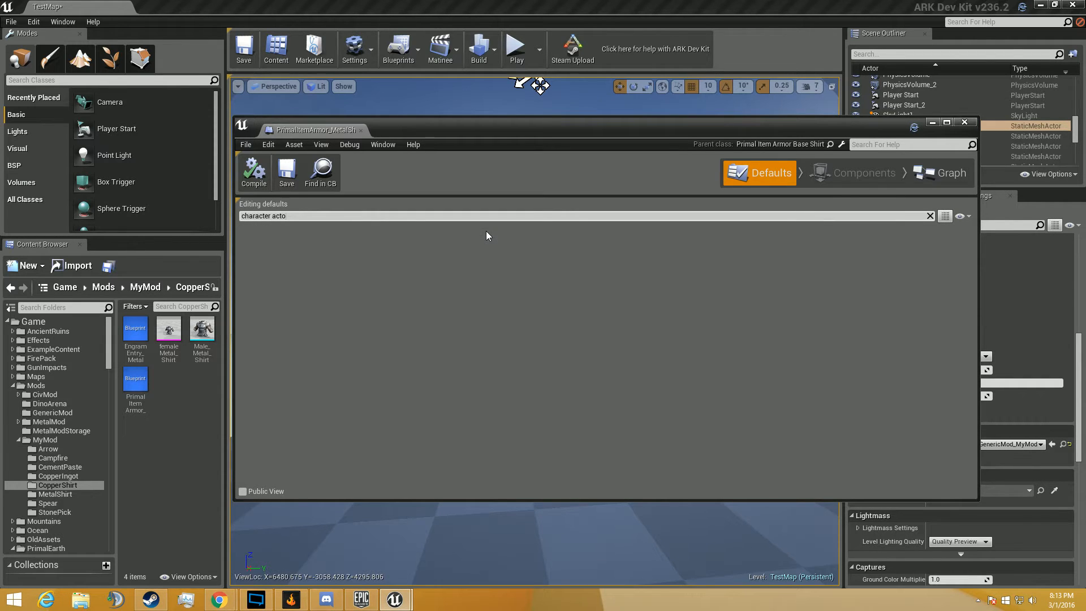
{"action": "key", "text": "BackSpace"}
{"action": "key", "text": "BackSpace"}
{"action": "scroll", "coordinate": [488, 234], "scroll_direction": "down", "scroll_amount": 3}
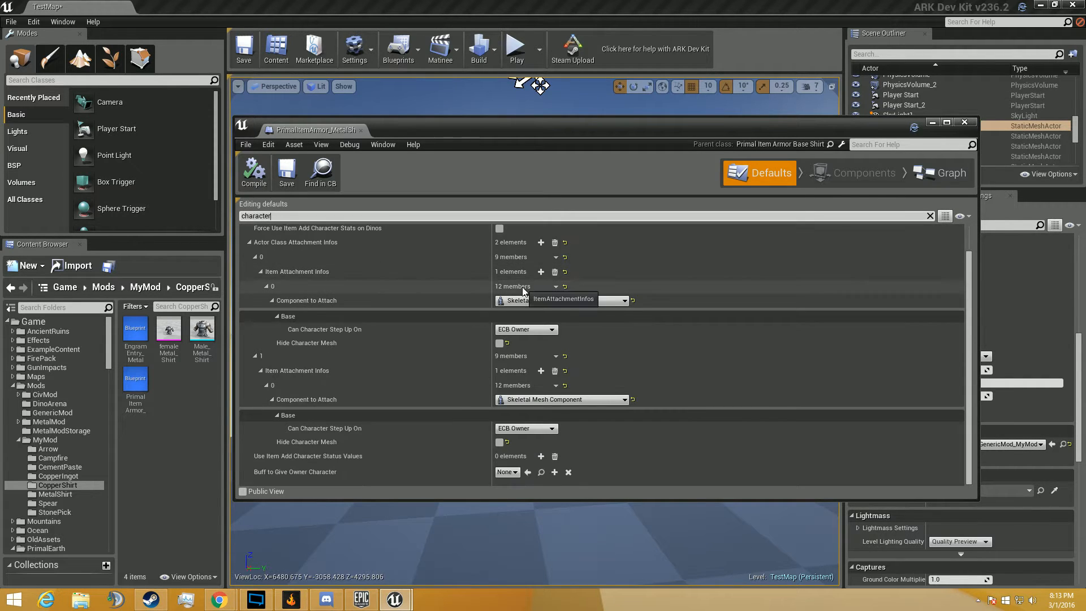
{"action": "scroll", "coordinate": [520, 285], "scroll_direction": "up", "scroll_amount": 3}
{"action": "double_click", "coordinate": [284, 217]}
Filter the armor blueprint's defaults by "actor attachment info" and locate the male attachment's Skeletal Mesh setting
{"action": "type", "text": "ac"}
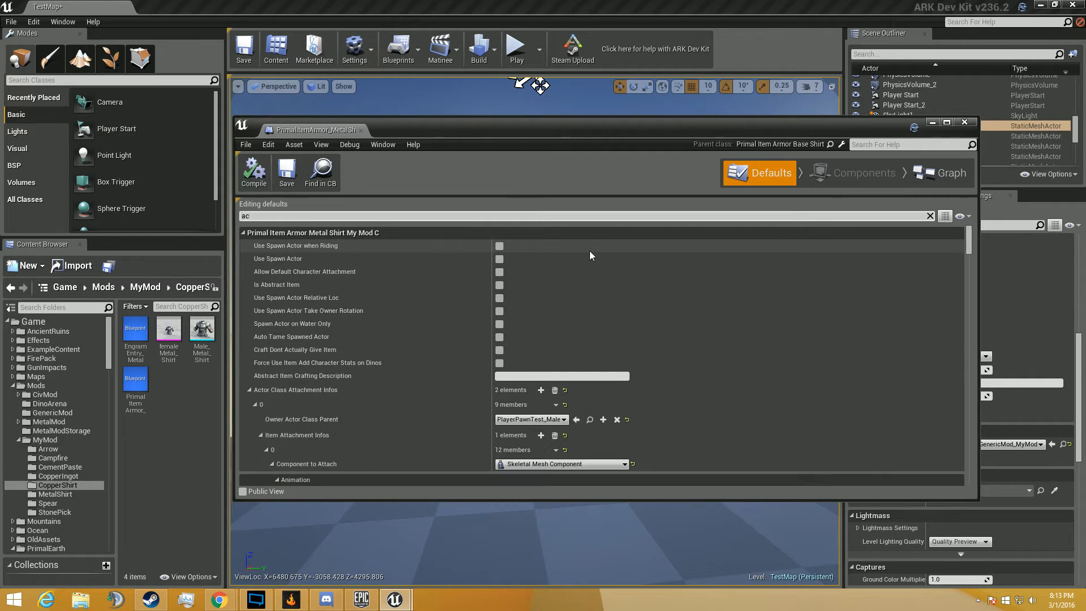
{"action": "type", "text": "tor attachment info"}
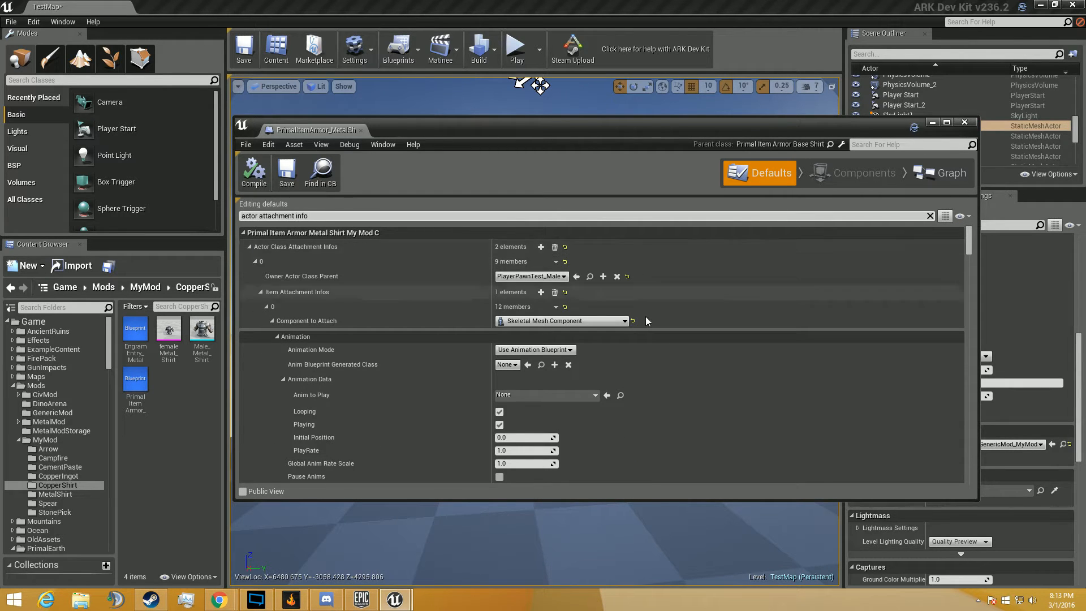
{"action": "scroll", "coordinate": [642, 321], "scroll_direction": "down", "scroll_amount": 10}
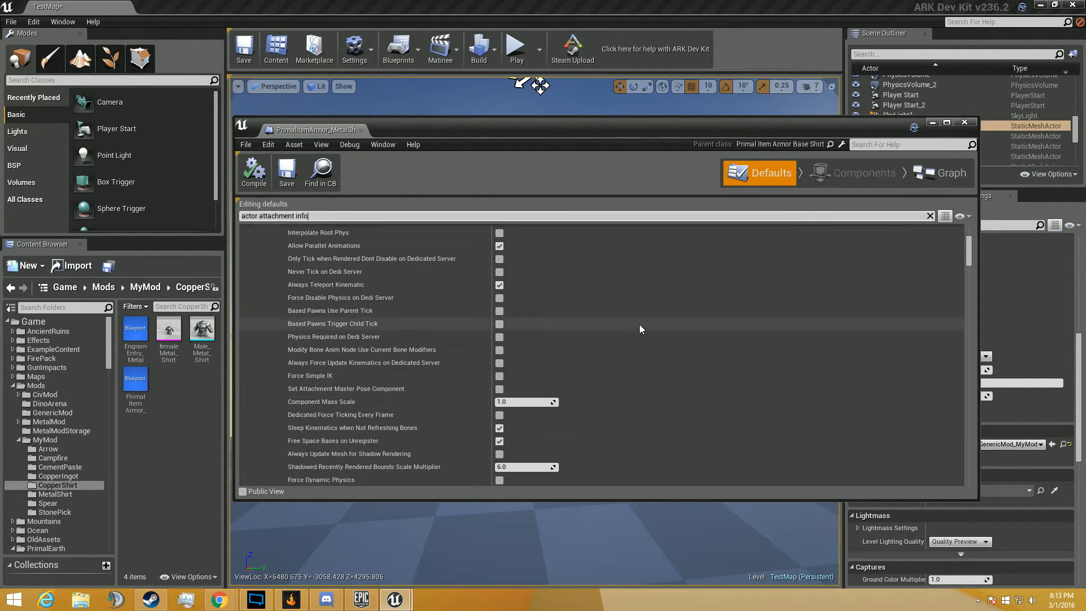
{"action": "scroll", "coordinate": [639, 324], "scroll_direction": "down", "scroll_amount": 10}
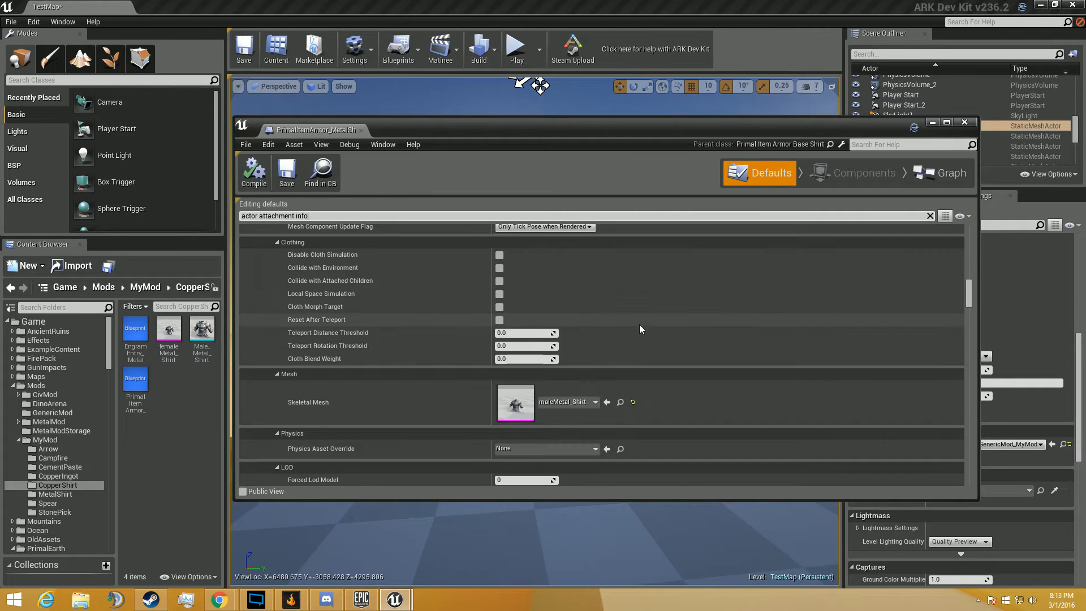
Delete the Male_Metal_Shirt asset from MyMod's CopperShirt folder
{"action": "left_click", "coordinate": [201, 338]}
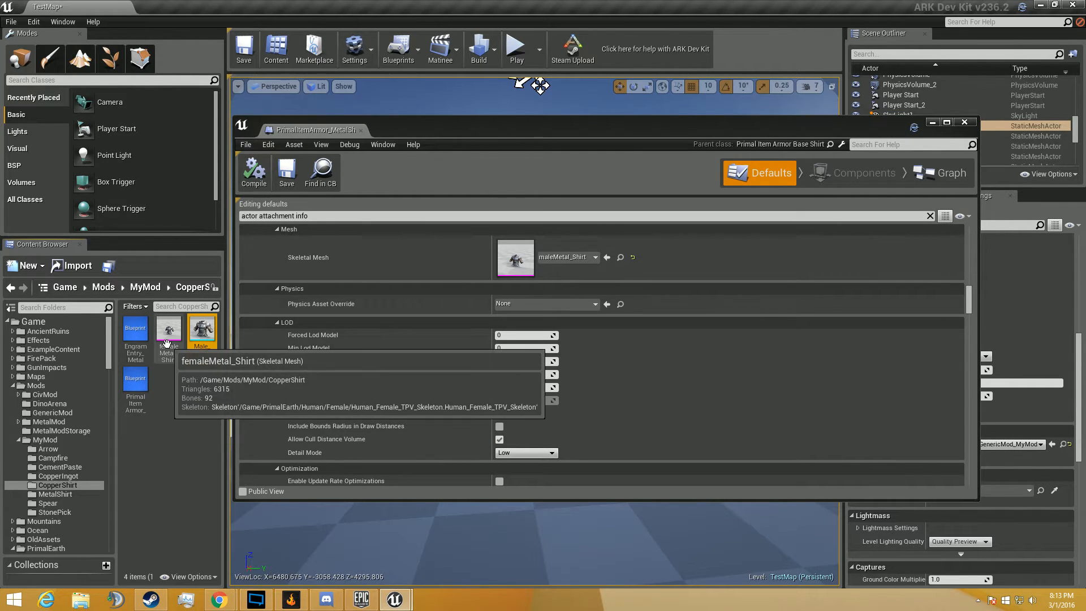
{"action": "key", "text": "Delete"}
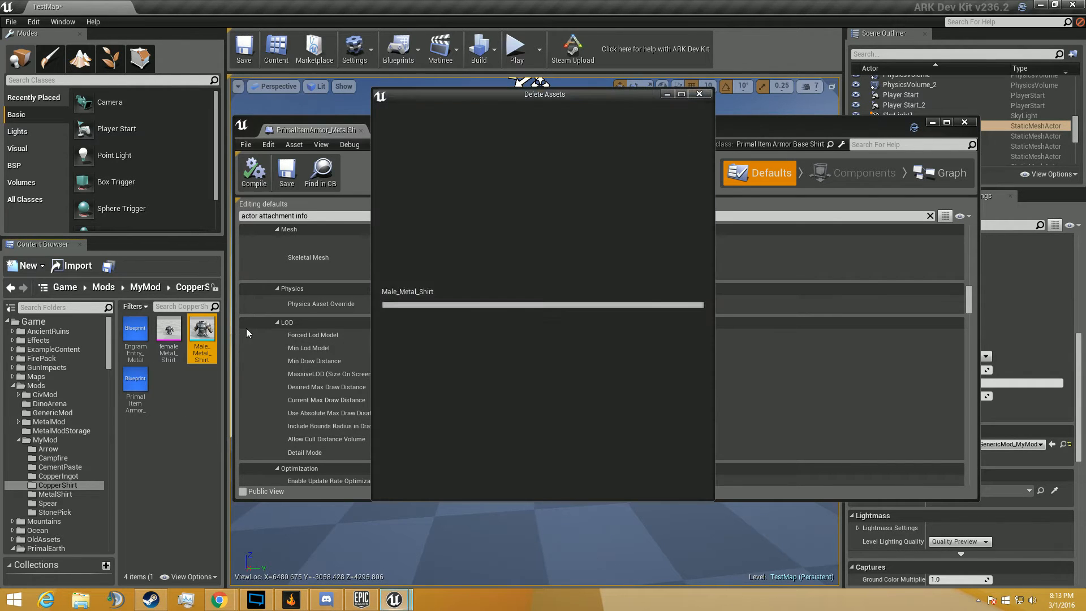
{"action": "left_click", "coordinate": [517, 480]}
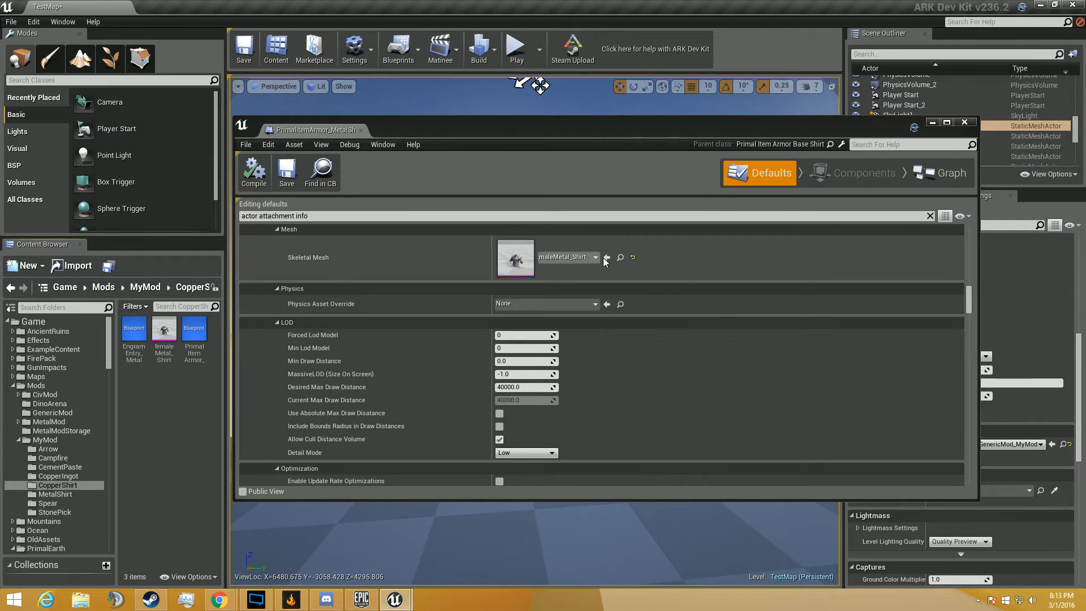
Locate the male attachment's maleMetal_Shirt skeletal mesh in the game content, copy it into MyMod's CopperShirt folder and open that folder
{"action": "left_click", "coordinate": [621, 258]}
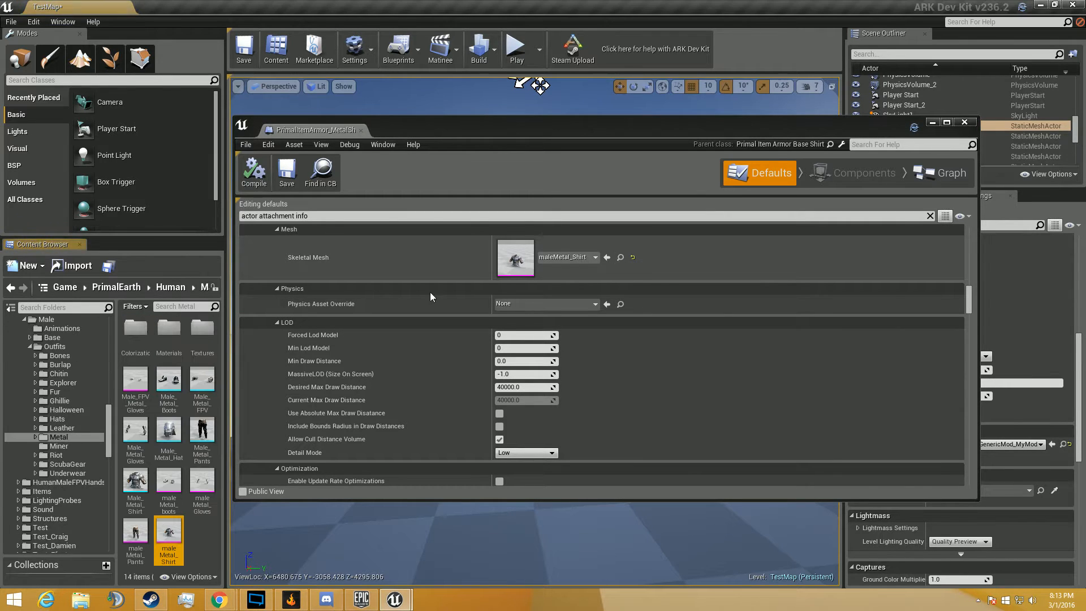
{"action": "left_click_drag", "start_coordinate": [169, 534], "coordinate": [75, 494]}
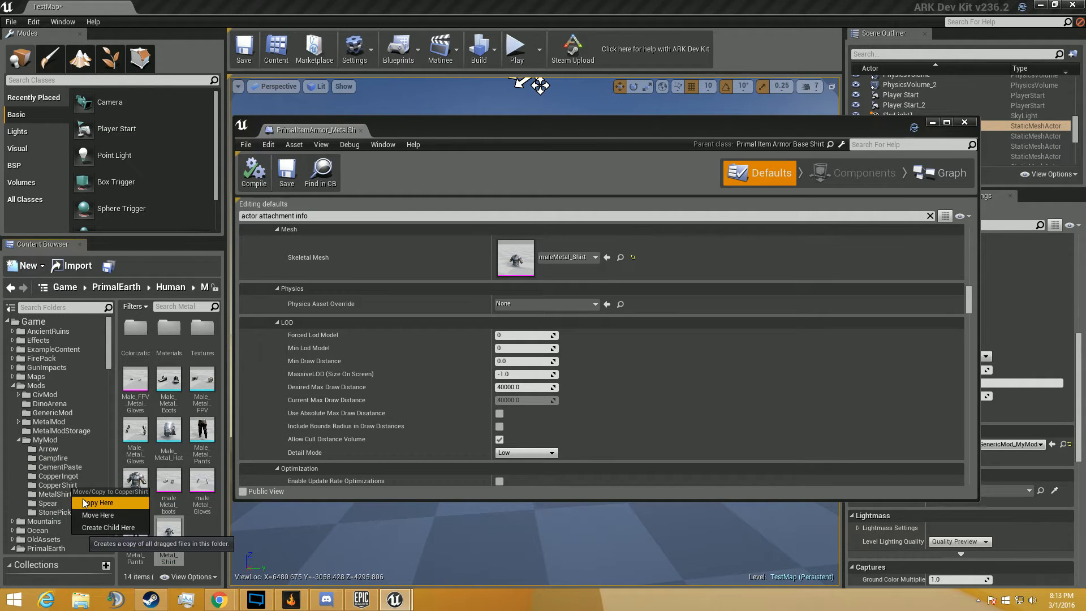
{"action": "left_click", "coordinate": [84, 505]}
{"action": "left_click", "coordinate": [71, 487]}
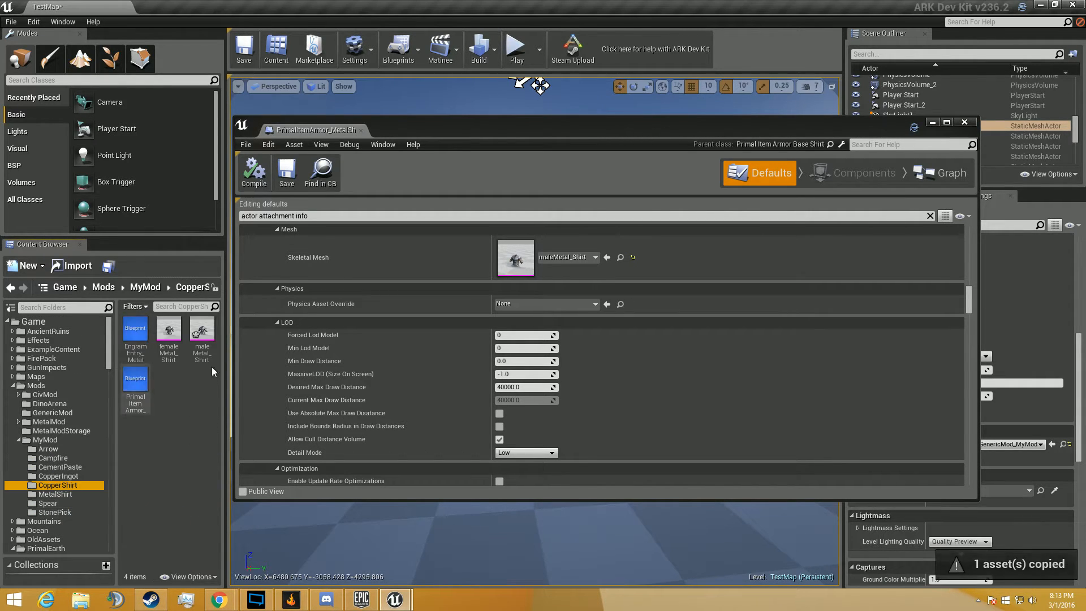
Rename the copied male skeletal mesh as maleMetal_Shirt_MyMod
{"action": "left_click", "coordinate": [202, 349]}
{"action": "left_click", "coordinate": [203, 353]}
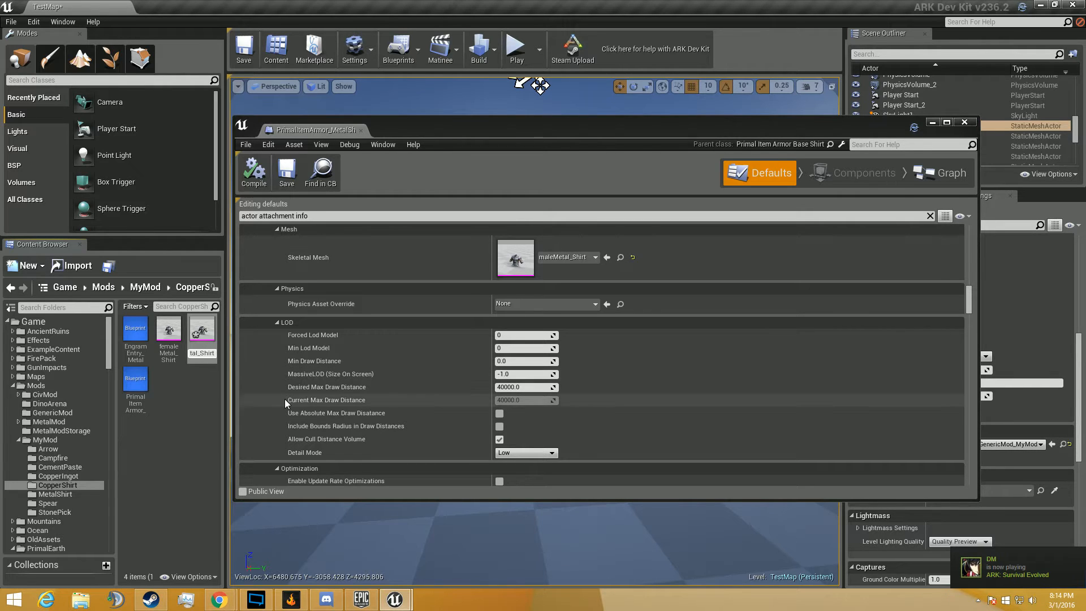
{"action": "type", "text": "_MyM"}
{"action": "type", "text": "od"}
{"action": "key", "text": "Return"}
Rename the female skeletal mesh in the CopperShirt folder as femaleMetal_Shirt_MyMod
{"action": "left_click", "coordinate": [176, 355]}
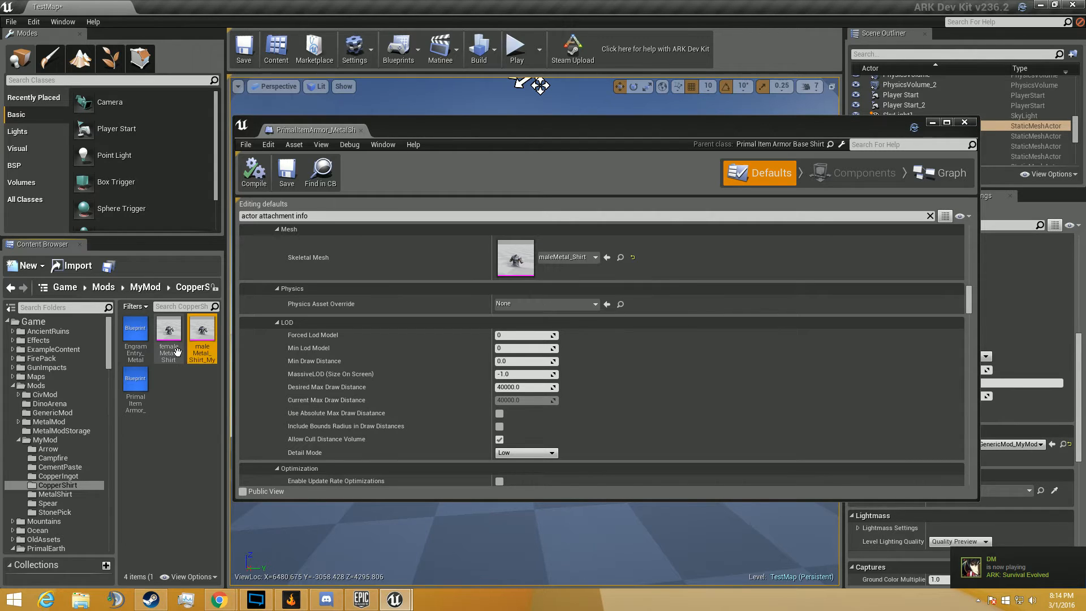
{"action": "left_click", "coordinate": [174, 356]}
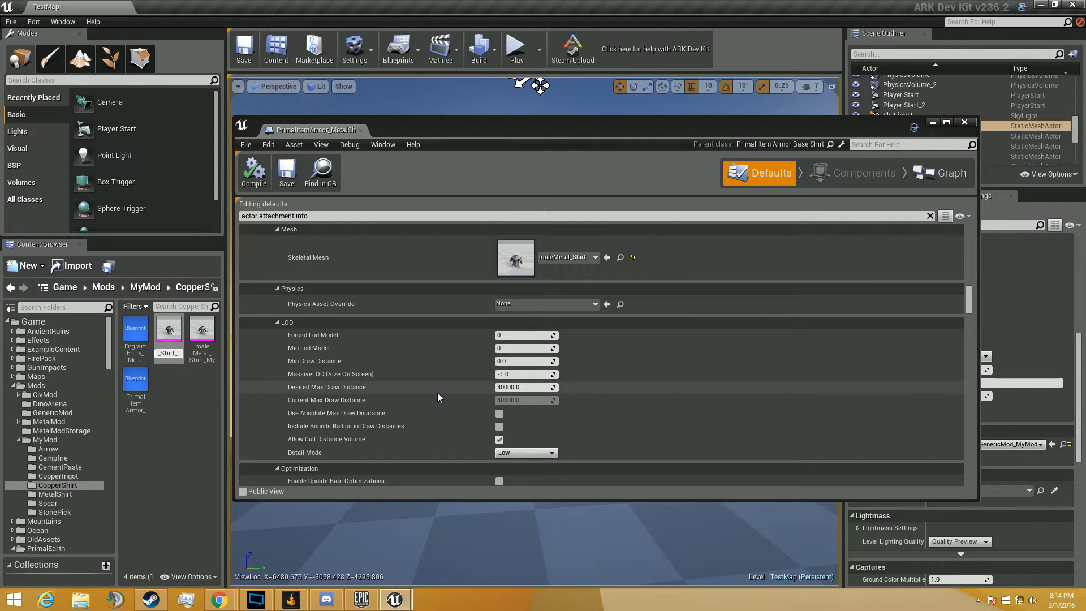
{"action": "type", "text": "_MyMod"}
{"action": "key", "text": "Return"}
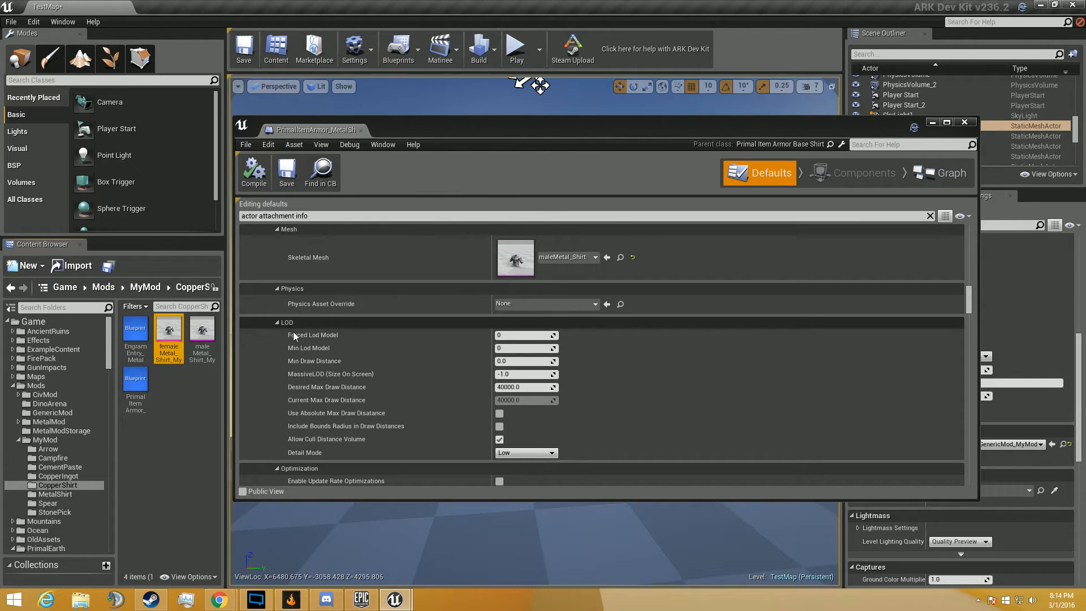
Set the Skeletal Mesh to maleMetal_Shirt_MyMod for the male attachment and femaleMetal_Shirt_MyMod for the female attachment
{"action": "left_click", "coordinate": [202, 339]}
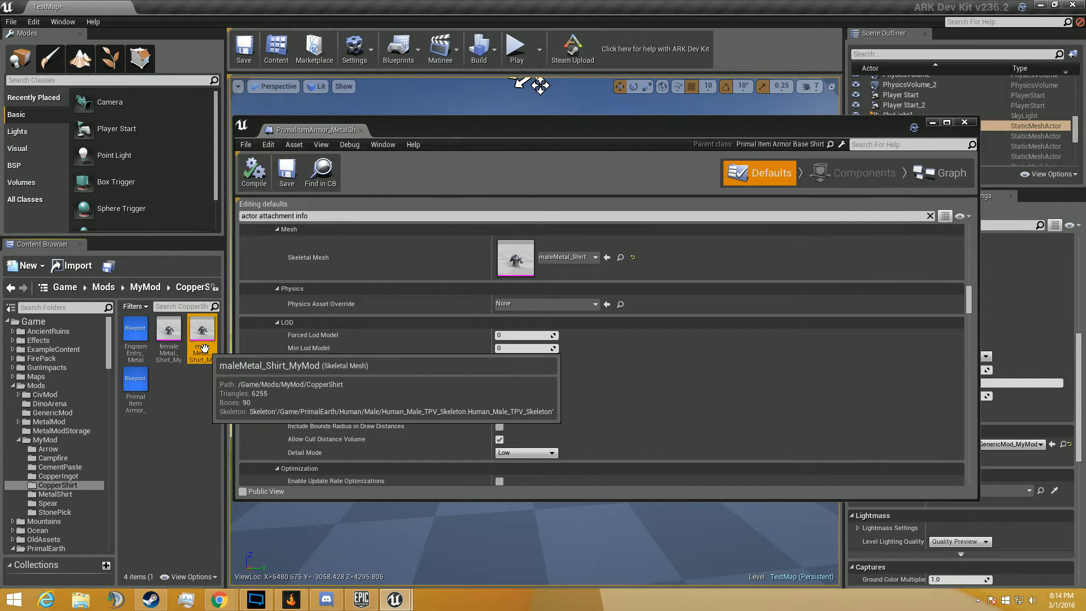
{"action": "left_click", "coordinate": [608, 257]}
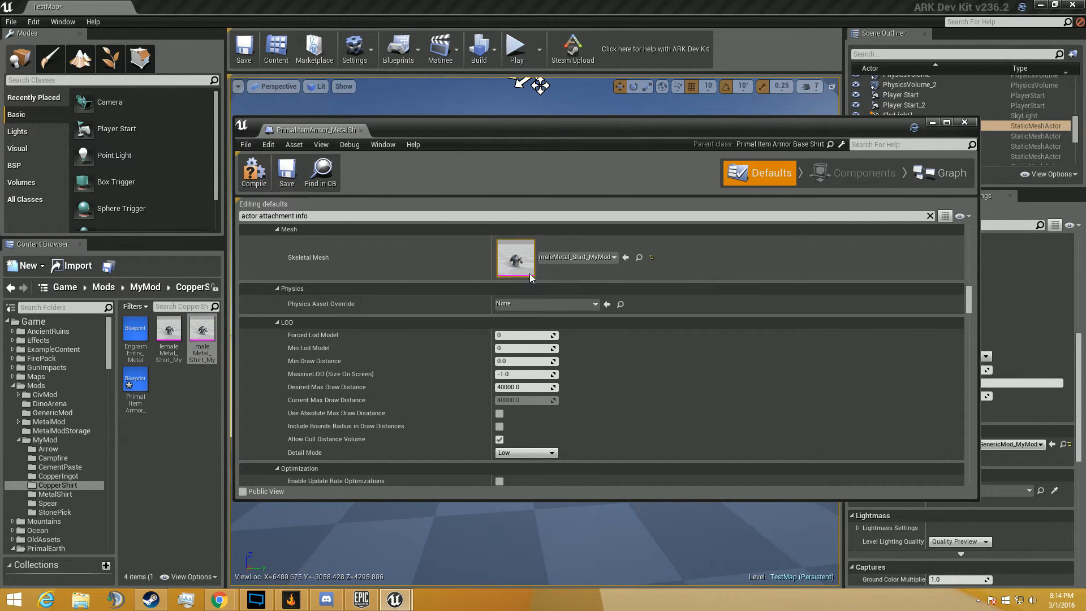
{"action": "scroll", "coordinate": [531, 308], "scroll_direction": "down", "scroll_amount": 3}
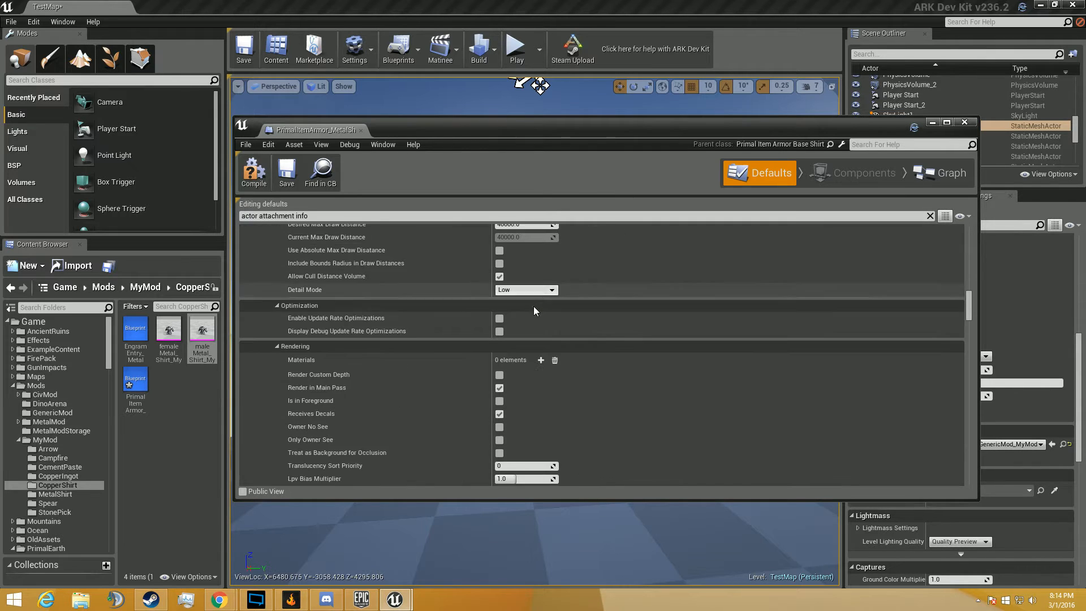
{"action": "scroll", "coordinate": [534, 309], "scroll_direction": "down", "scroll_amount": 10}
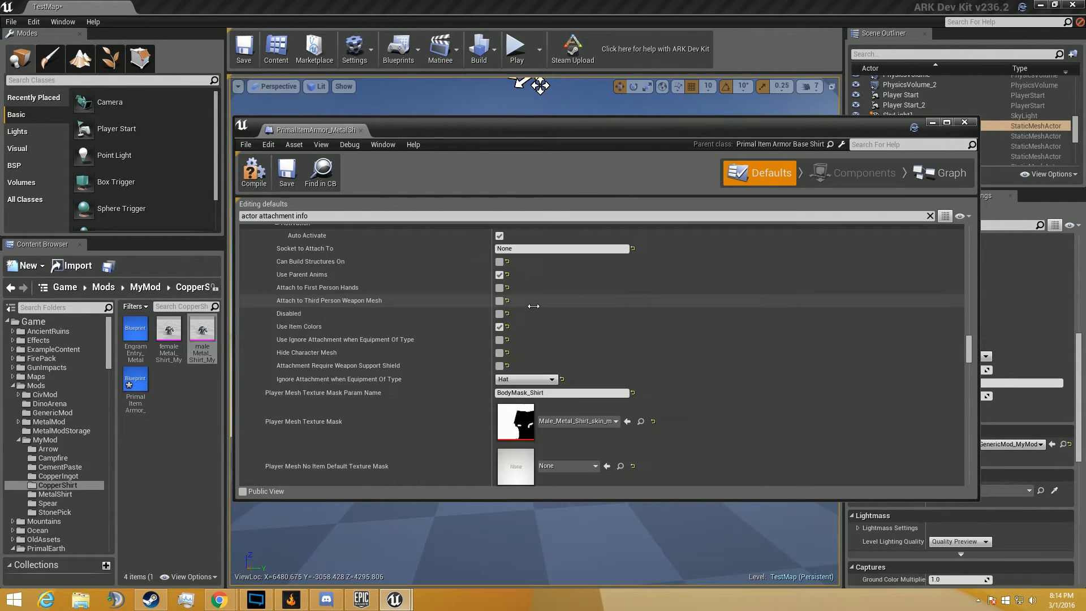
{"action": "scroll", "coordinate": [533, 308], "scroll_direction": "down", "scroll_amount": 12}
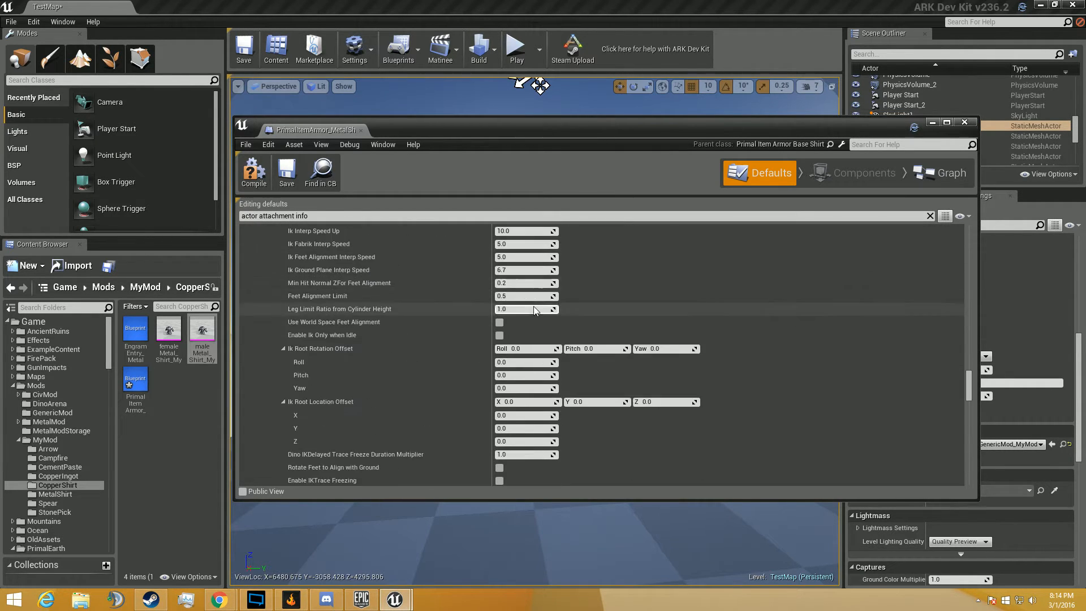
{"action": "scroll", "coordinate": [534, 309], "scroll_direction": "down", "scroll_amount": 12}
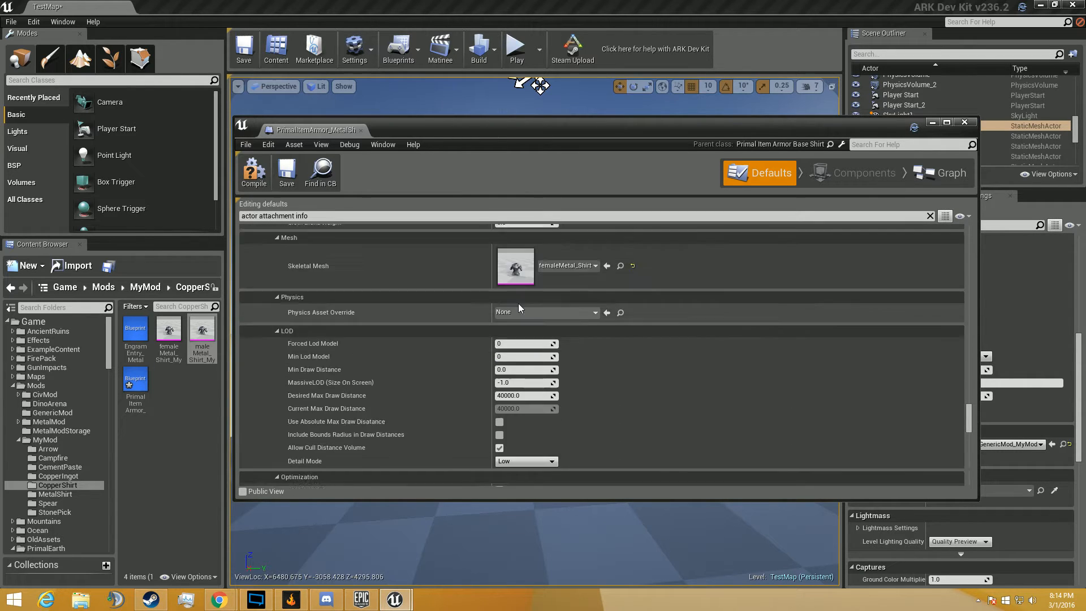
{"action": "scroll", "coordinate": [518, 307], "scroll_direction": "up", "scroll_amount": 2}
{"action": "left_click", "coordinate": [168, 338]}
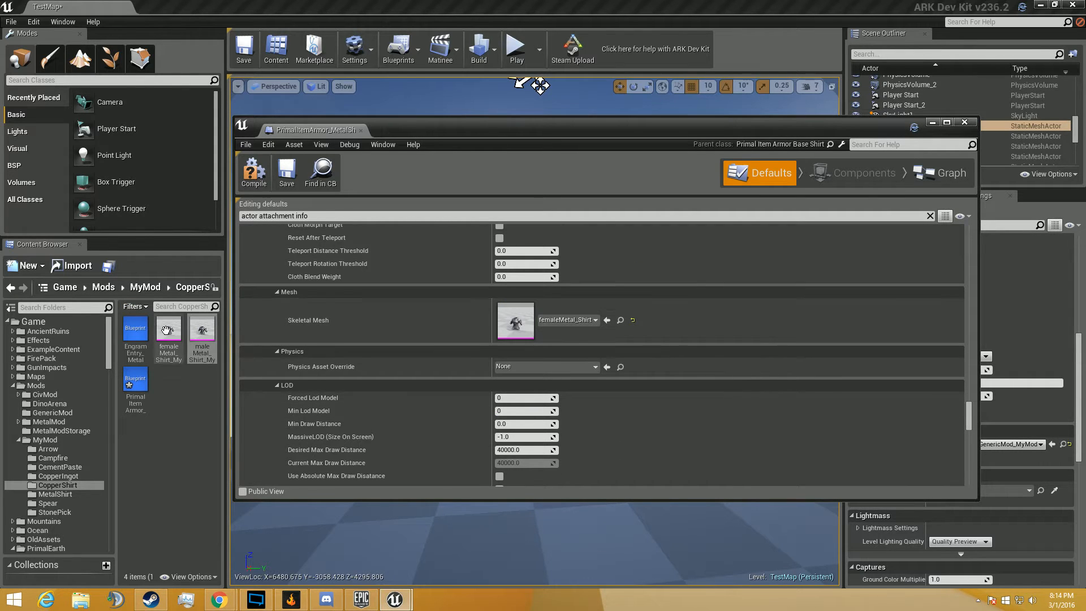
{"action": "left_click", "coordinate": [608, 321]}
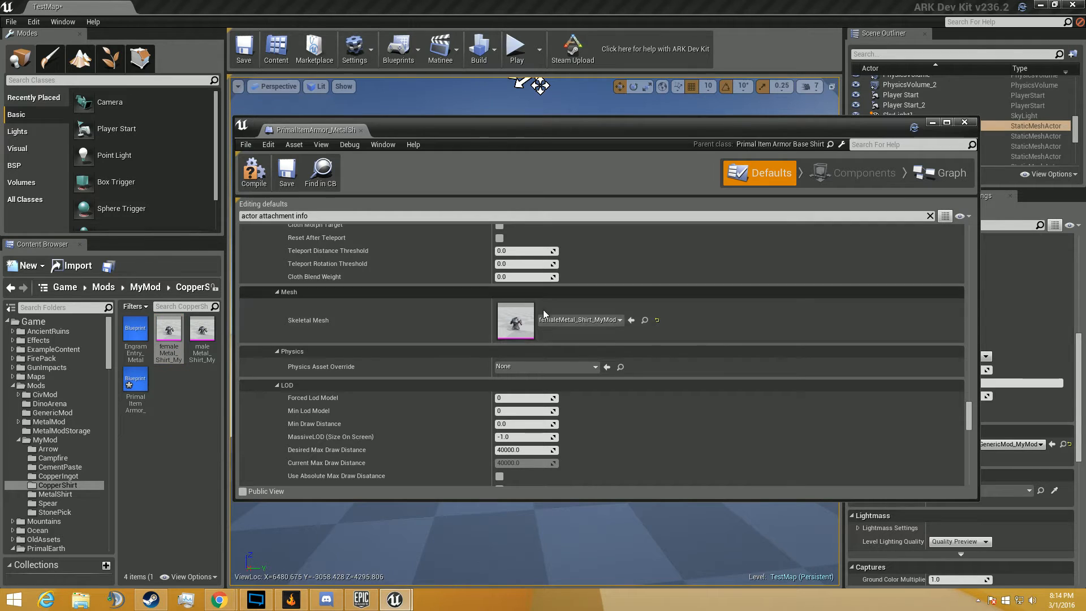
Compile and save the armor blueprint, and close its editor
{"action": "scroll", "coordinate": [592, 328], "scroll_direction": "down", "scroll_amount": 12}
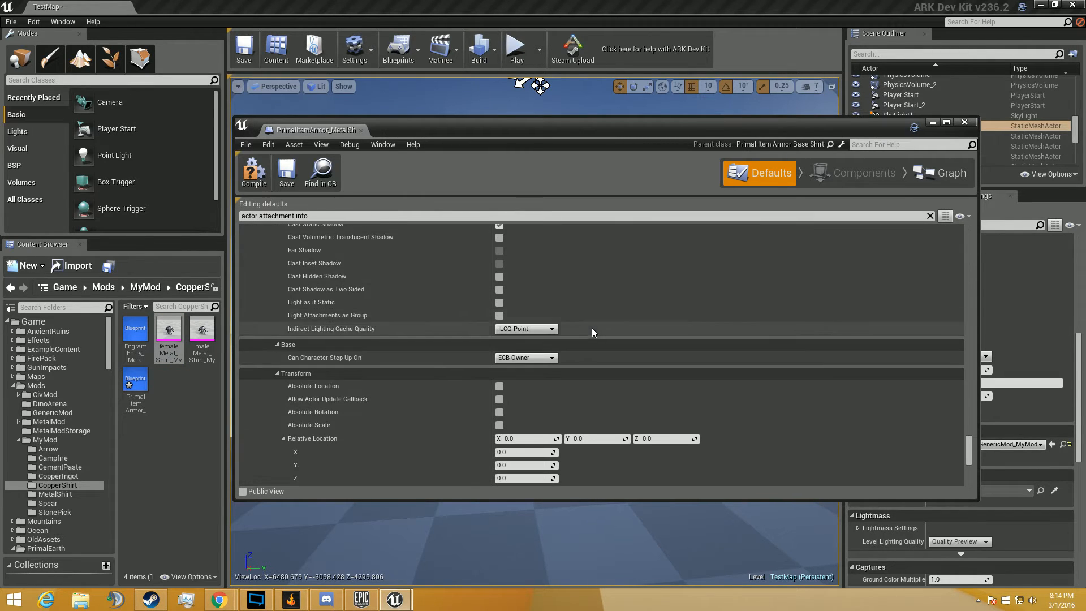
{"action": "left_click", "coordinate": [263, 184]}
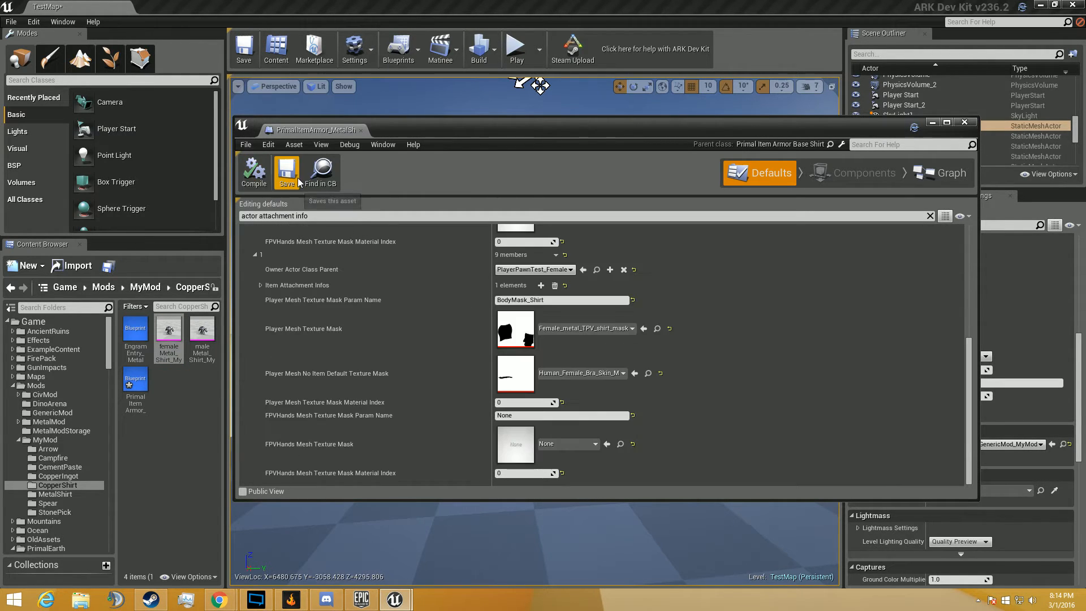
{"action": "left_click", "coordinate": [359, 131]}
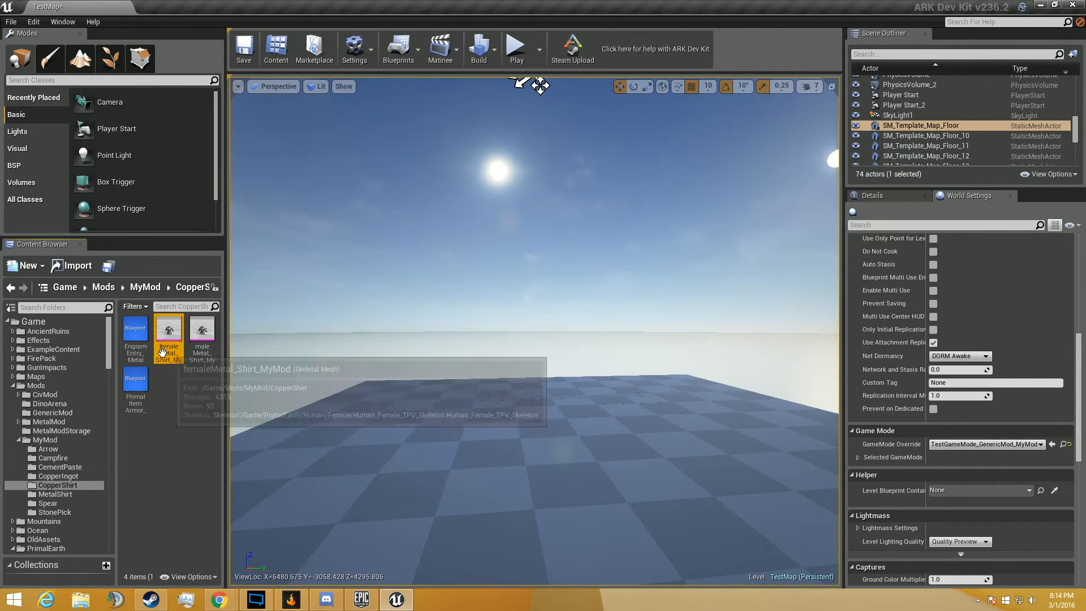
Open the maleMetal_Shirt_MyMod skeletal mesh and examine the shirt model in the preview from several angles
{"action": "left_click", "coordinate": [209, 334]}
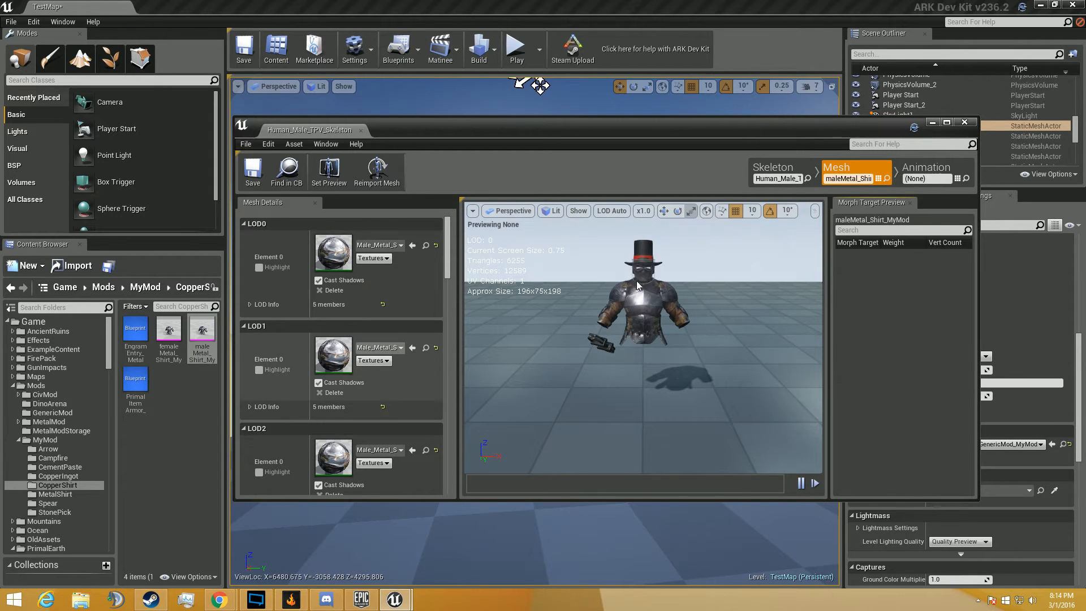
{"action": "right_click_drag", "start_coordinate": [638, 286], "coordinate": [803, 247]}
{"action": "key", "text": "a"}
{"action": "key", "text": "w"}
{"action": "key", "text": "s"}
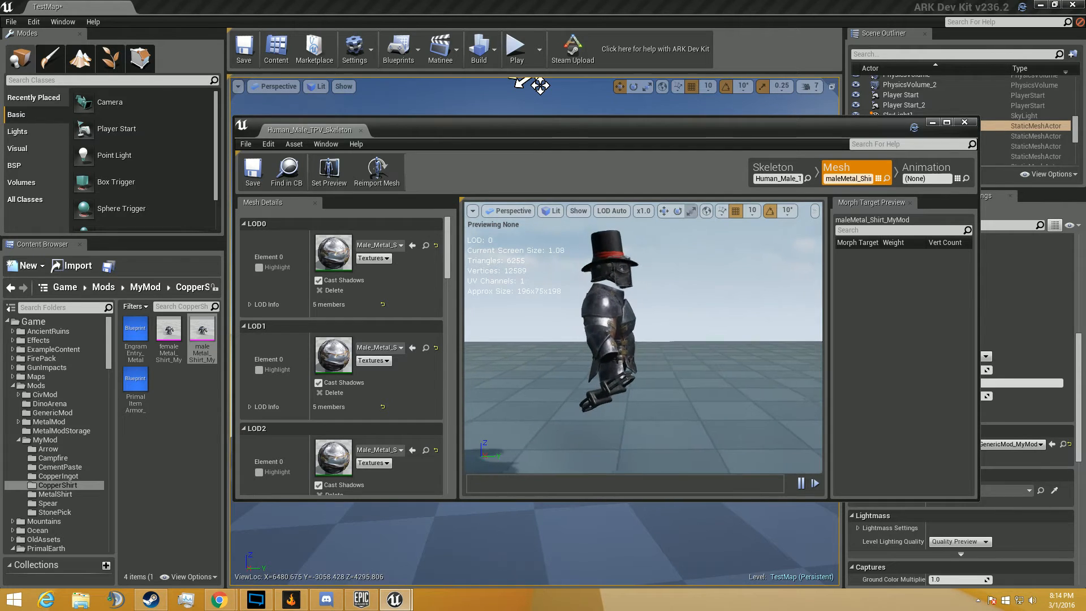
{"action": "key", "text": "w"}
{"action": "key", "text": "a"}
{"action": "right_click_drag", "start_coordinate": [643, 249], "coordinate": [633, 207]}
{"action": "key", "text": "s"}
{"action": "key", "text": "w"}
{"action": "key", "text": "s"}
{"action": "key", "text": "w"}
{"action": "key", "text": "s"}
{"action": "key", "text": "s"}
{"action": "key", "text": "w"}
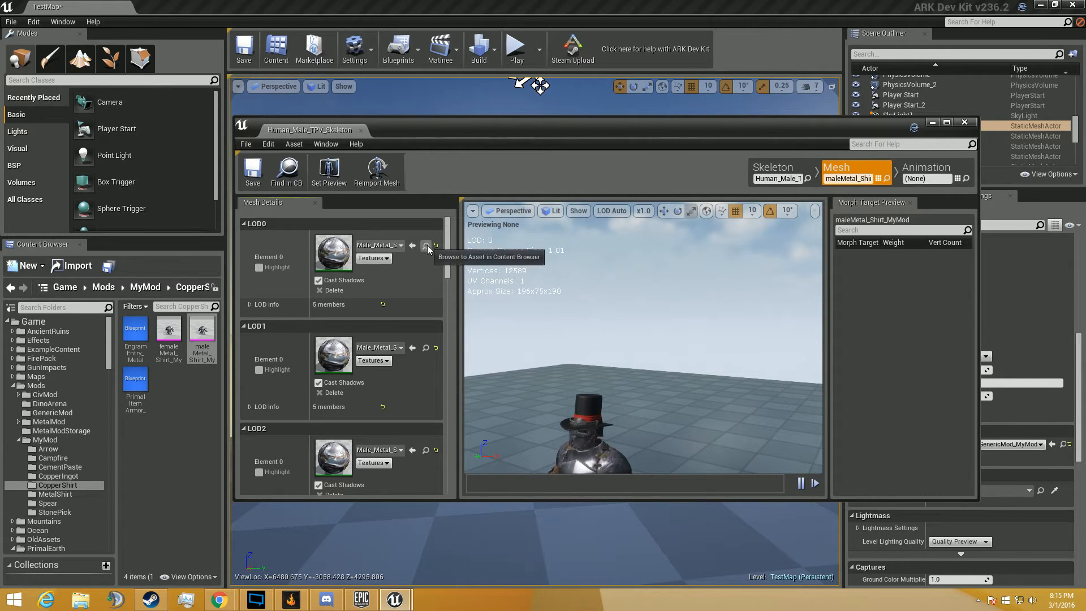
Copy the male metal shirt's material instance into the CopperShirt folder and rename it Male_Metal_Shirt_Colorize_MIC_MyMod
{"action": "left_click", "coordinate": [435, 246]}
{"action": "left_click_drag", "start_coordinate": [195, 495], "coordinate": [75, 482]}
{"action": "left_click", "coordinate": [93, 499]}
{"action": "left_click", "coordinate": [57, 486]}
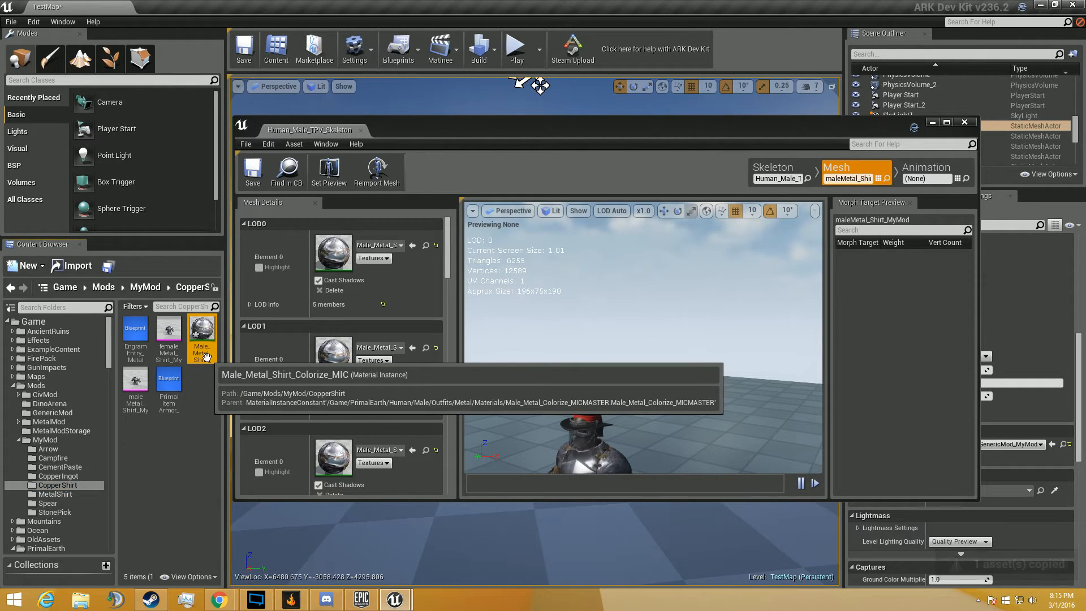
{"action": "key", "text": "F2"}
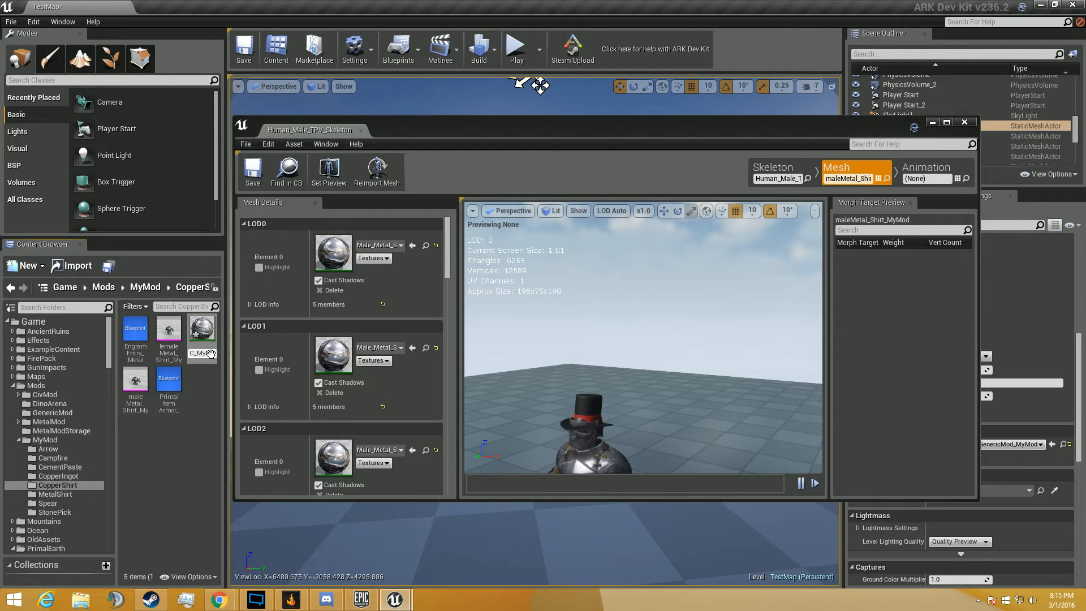
{"action": "key", "text": "Return"}
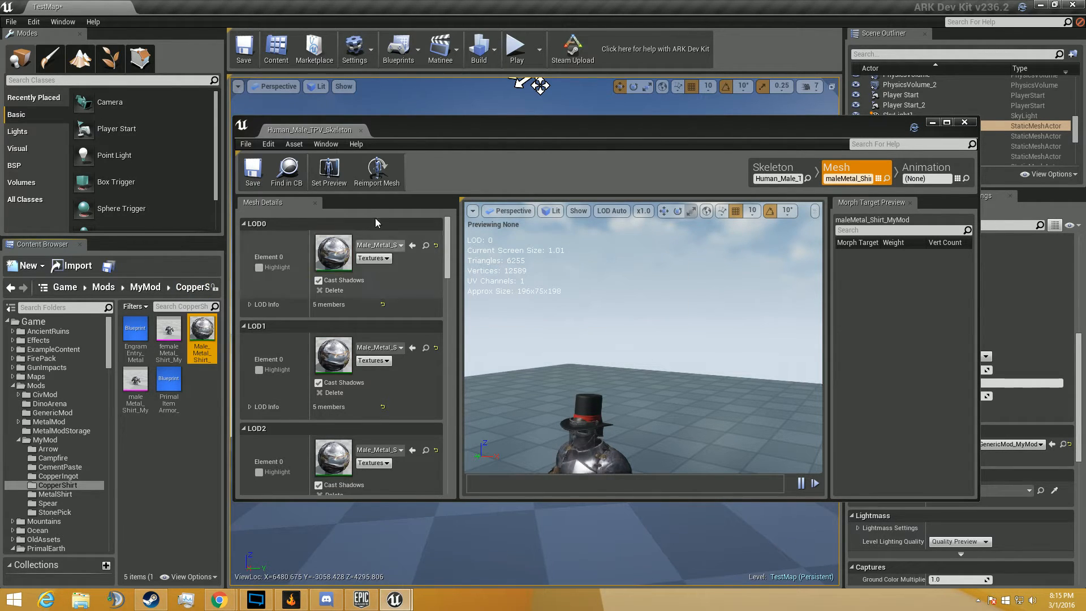
Close the male mesh editor, open Male_Metal_Shirt_Colorize_MIC_MyMod and expand its Colorization parameters with the shirt preview framed
{"action": "left_click", "coordinate": [361, 131]}
{"action": "double_click", "coordinate": [203, 334]}
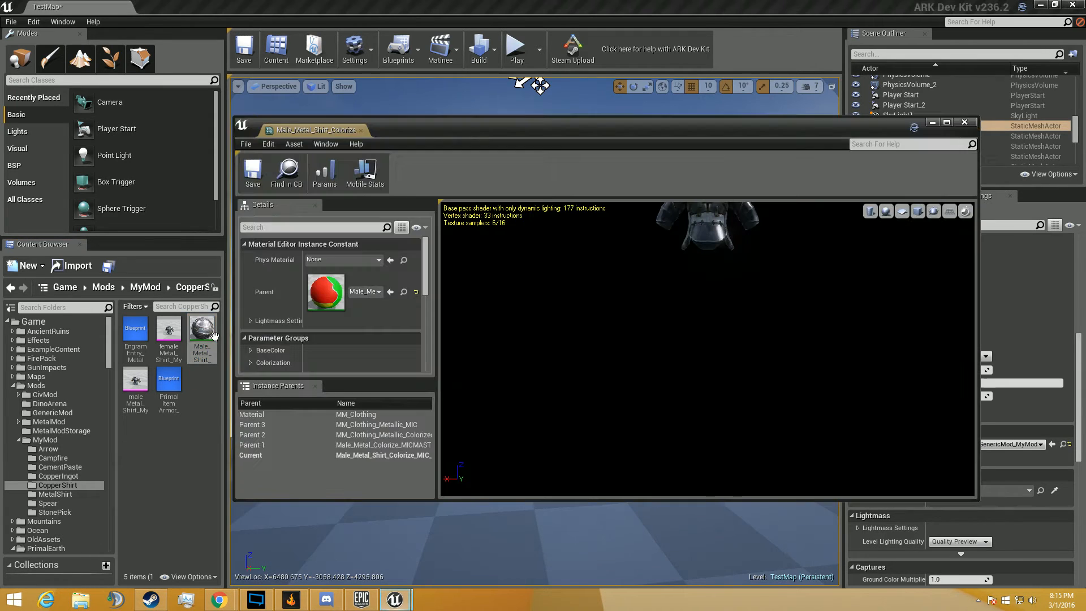
{"action": "scroll", "coordinate": [289, 357], "scroll_direction": "down", "scroll_amount": 3}
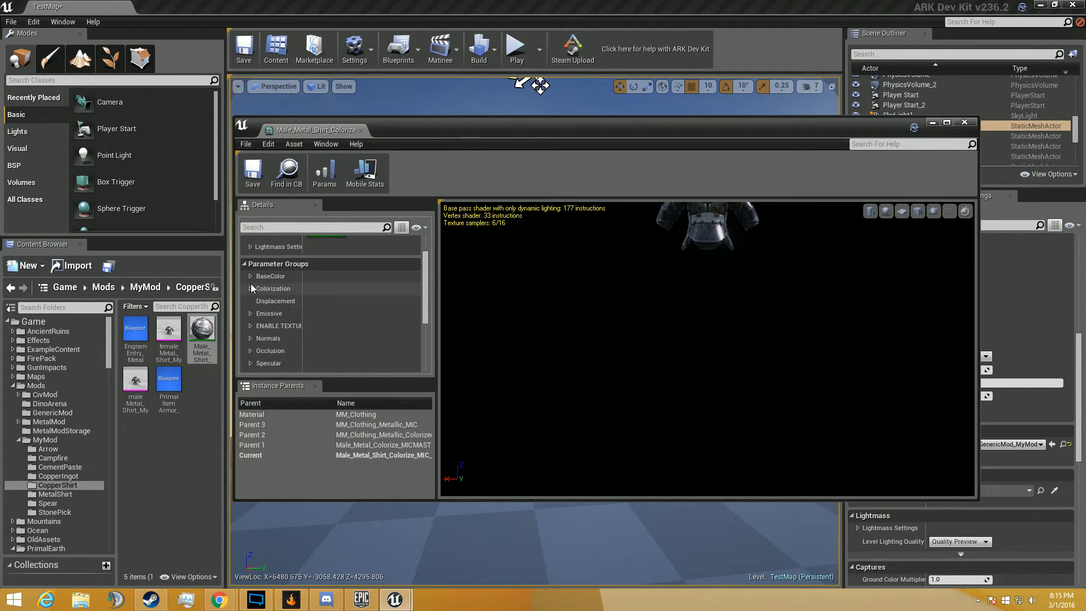
{"action": "left_click", "coordinate": [250, 277]}
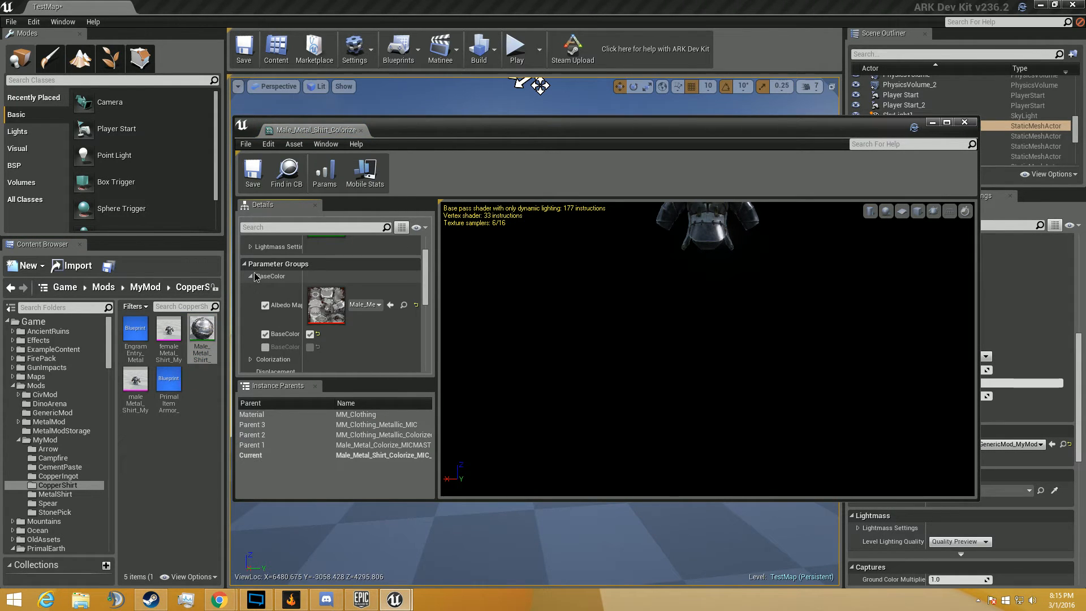
{"action": "left_click", "coordinate": [250, 277]}
{"action": "left_click", "coordinate": [250, 289]}
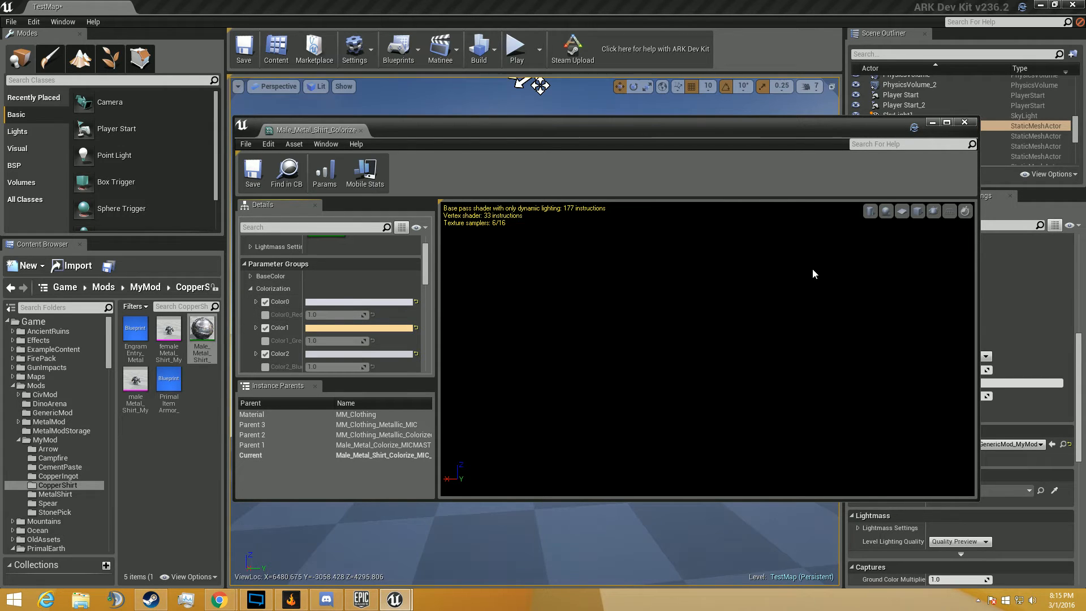
{"action": "scroll", "coordinate": [744, 257], "scroll_direction": "down", "scroll_amount": 5}
{"action": "mouse_move", "coordinate": [705, 235]}
{"action": "left_mouse_down"}
{"action": "mouse_move", "coordinate": [704, 322]}
{"action": "mouse_move", "coordinate": [662, 334]}
{"action": "mouse_move", "coordinate": [704, 240]}
{"action": "left_mouse_up"}
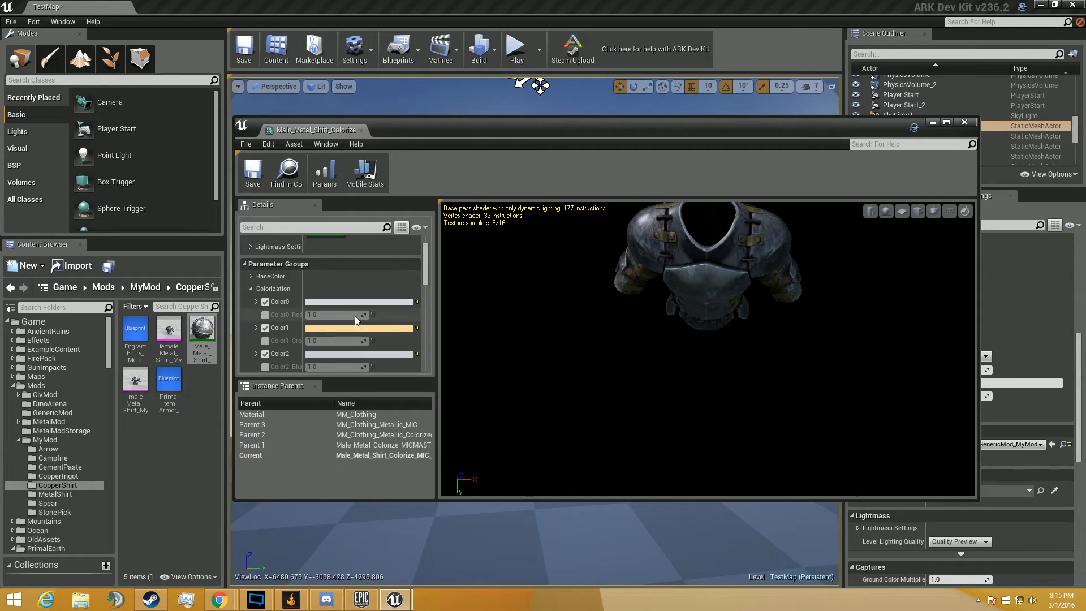
Set Color0 to the saved dark brown swatch and Color2 to a slightly brighter version of that brown
{"action": "left_click", "coordinate": [348, 302]}
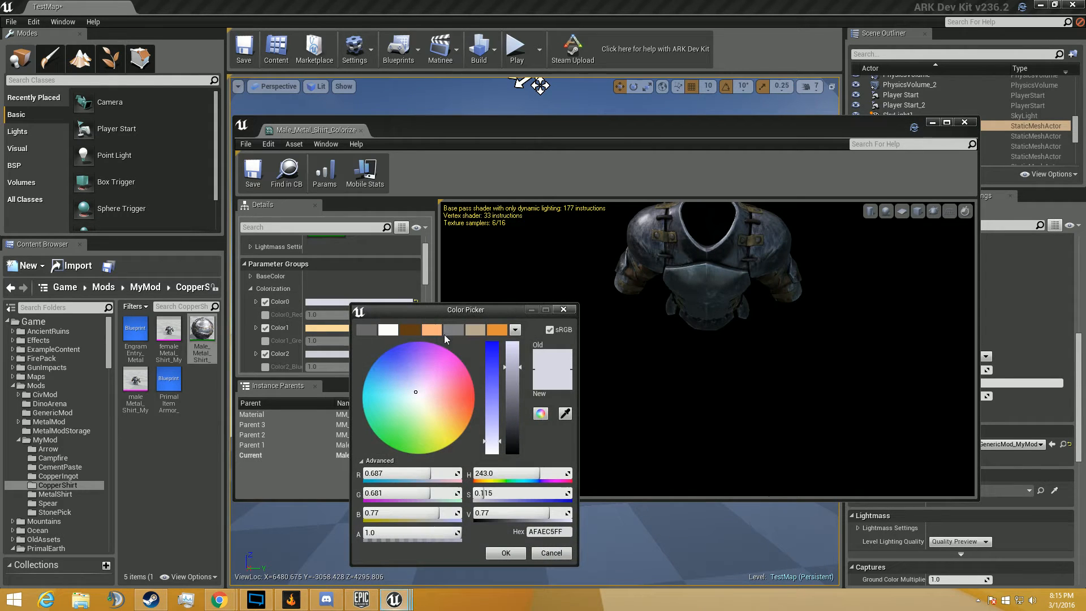
{"action": "left_click", "coordinate": [415, 334]}
{"action": "left_click", "coordinate": [505, 553]}
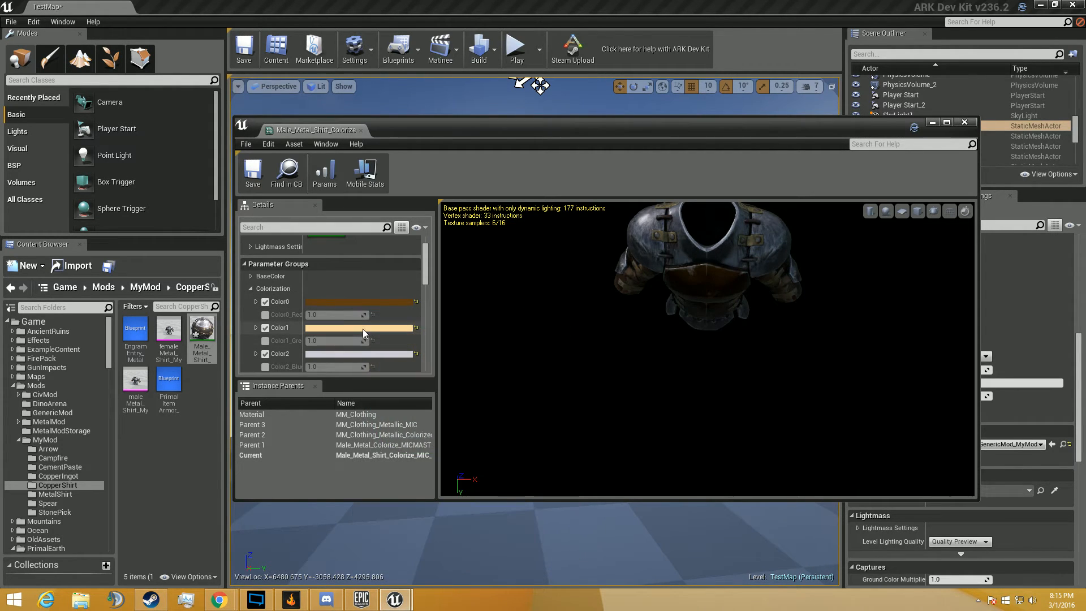
{"action": "left_click", "coordinate": [366, 354]}
{"action": "left_click", "coordinate": [431, 357]}
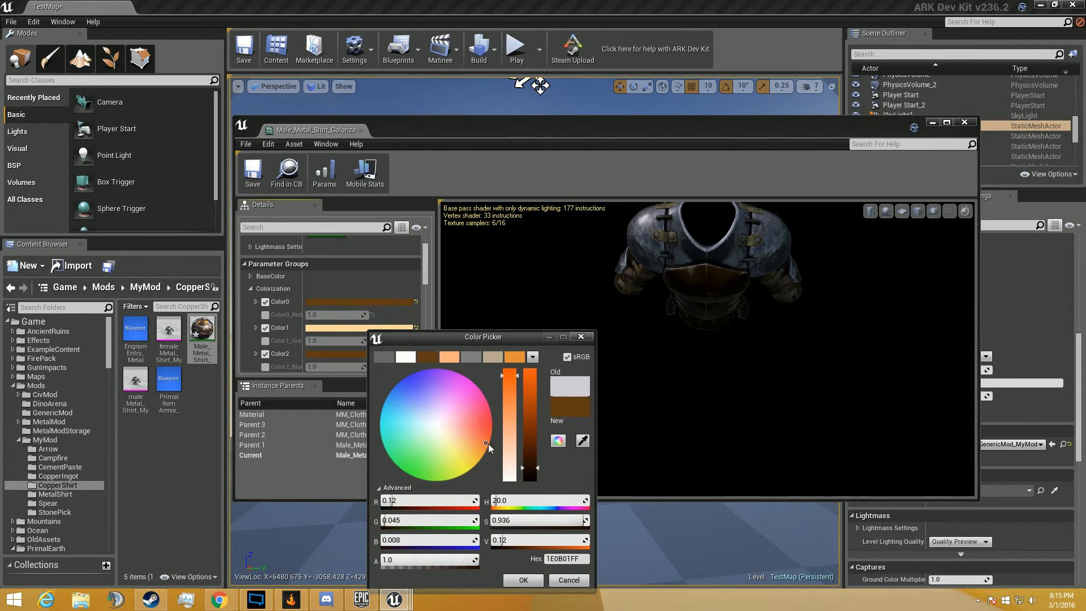
{"action": "mouse_move", "coordinate": [539, 467]}
{"action": "left_mouse_down"}
{"action": "mouse_move", "coordinate": [540, 446]}
{"action": "mouse_move", "coordinate": [543, 465]}
{"action": "left_mouse_up"}
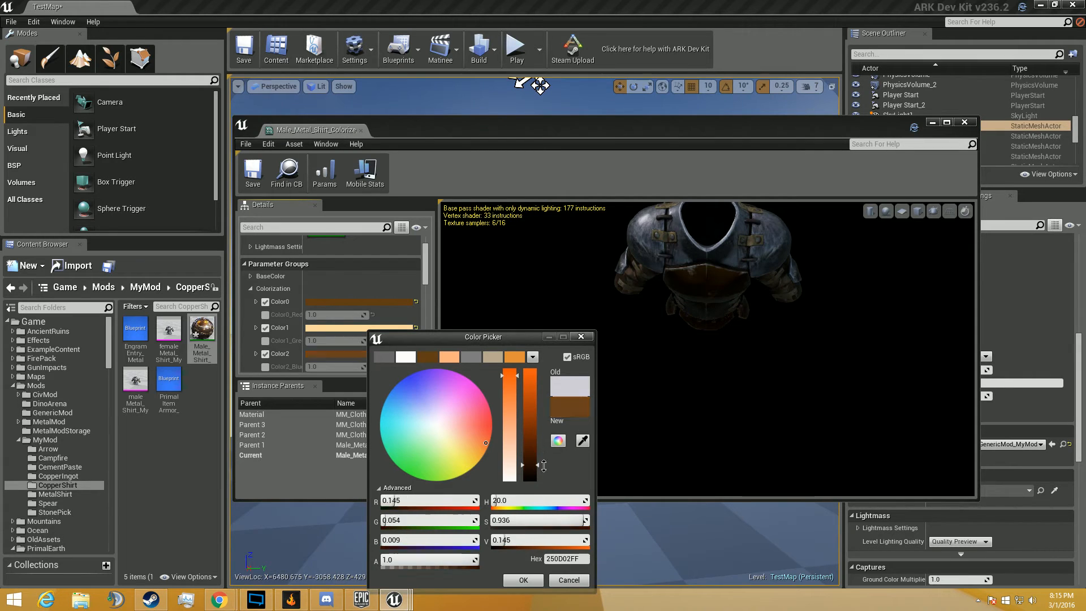
{"action": "left_click", "coordinate": [533, 582]}
Set Color0 and Color5 to the copper-brown swatch with R 0.195, G 0.073 and B 0.012
{"action": "left_click", "coordinate": [370, 301]}
{"action": "left_click", "coordinate": [519, 332]}
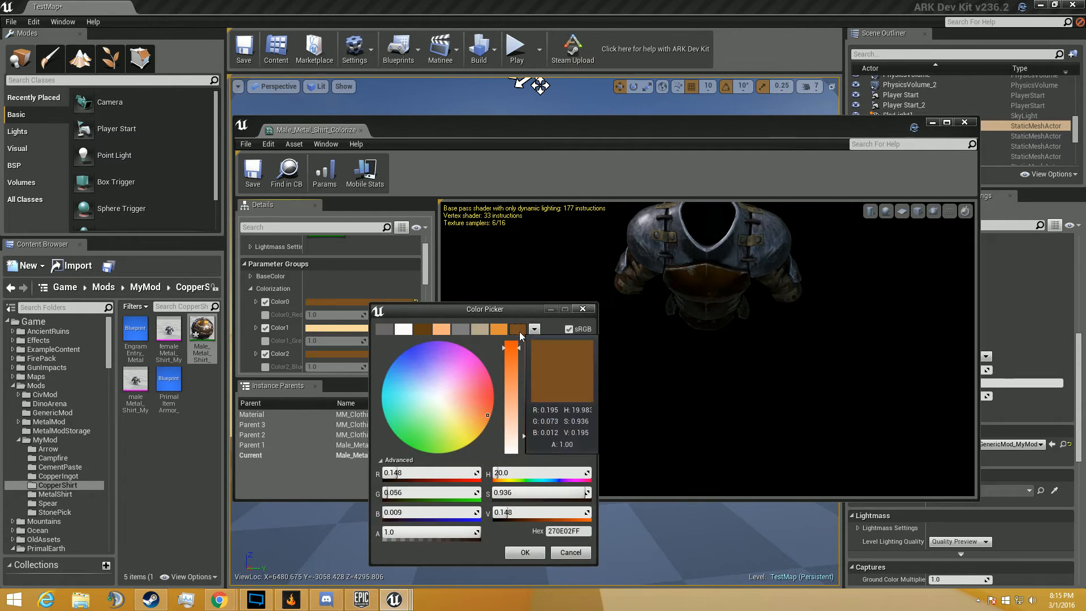
{"action": "left_click", "coordinate": [524, 552]}
{"action": "scroll", "coordinate": [338, 297], "scroll_direction": "down", "scroll_amount": 3}
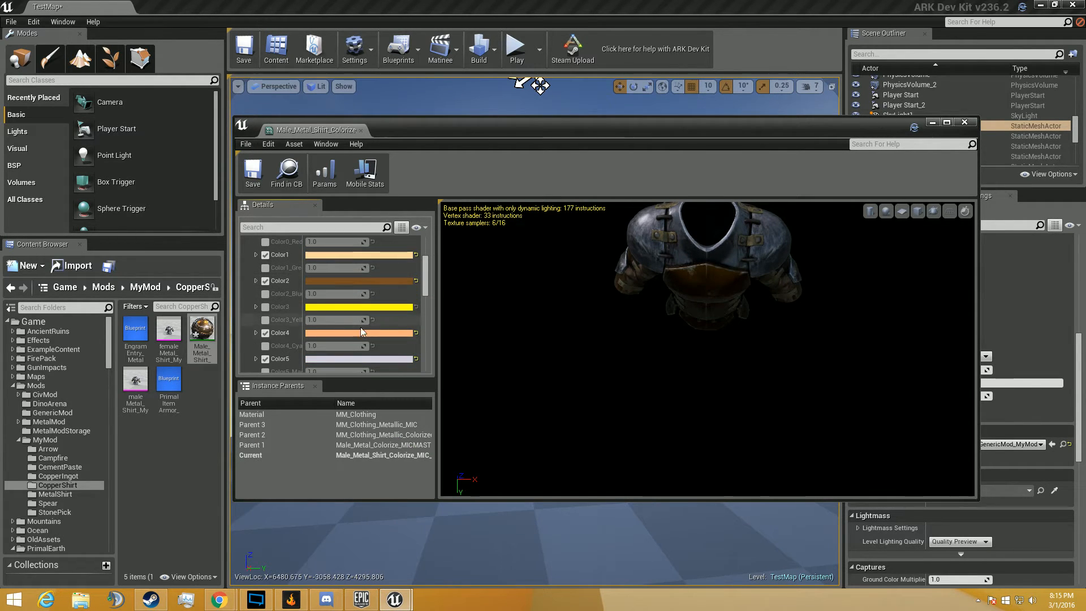
{"action": "left_click", "coordinate": [356, 358]}
{"action": "left_click", "coordinate": [506, 357]}
{"action": "left_click", "coordinate": [523, 581]}
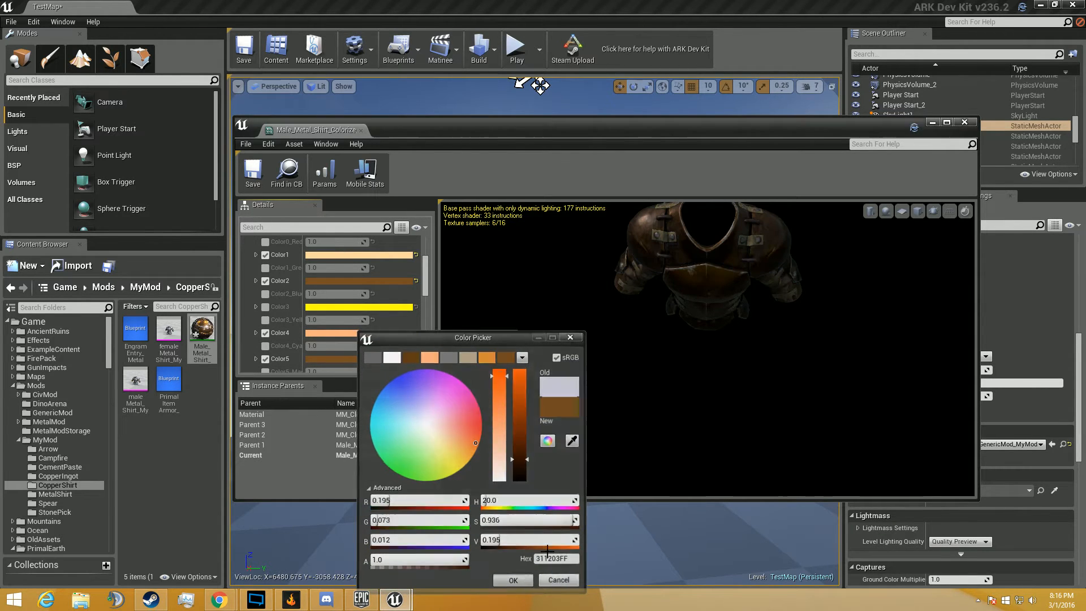
Inspect the recolored shirt from several angles, and save and close the material instance
{"action": "left_click_drag", "start_coordinate": [707, 266], "coordinate": [752, 311]}
{"action": "right_click_drag", "start_coordinate": [708, 266], "coordinate": [707, 294]}
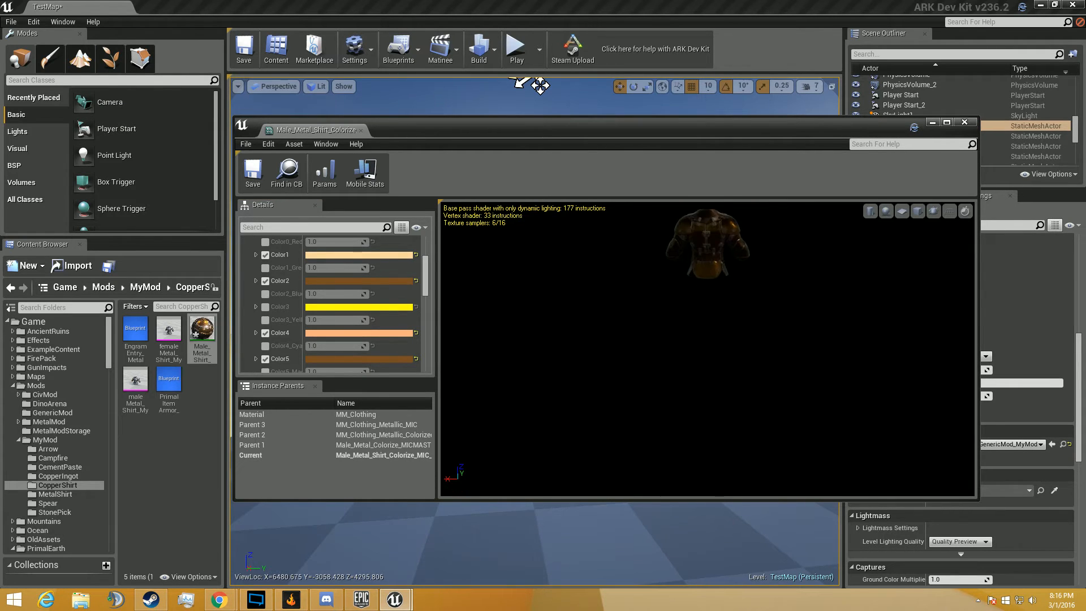
{"action": "left_click_drag", "start_coordinate": [708, 294], "coordinate": [758, 328]}
{"action": "right_click_drag", "start_coordinate": [714, 273], "coordinate": [714, 238]}
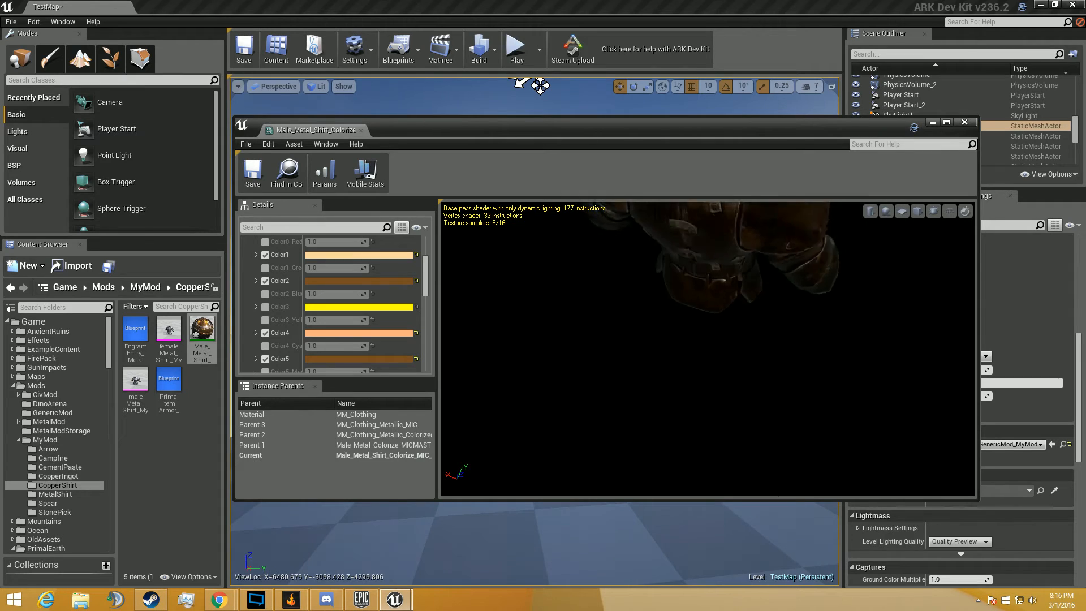
{"action": "left_click_drag", "start_coordinate": [713, 272], "coordinate": [837, 282]}
{"action": "scroll", "coordinate": [366, 297], "scroll_direction": "down", "scroll_amount": 5}
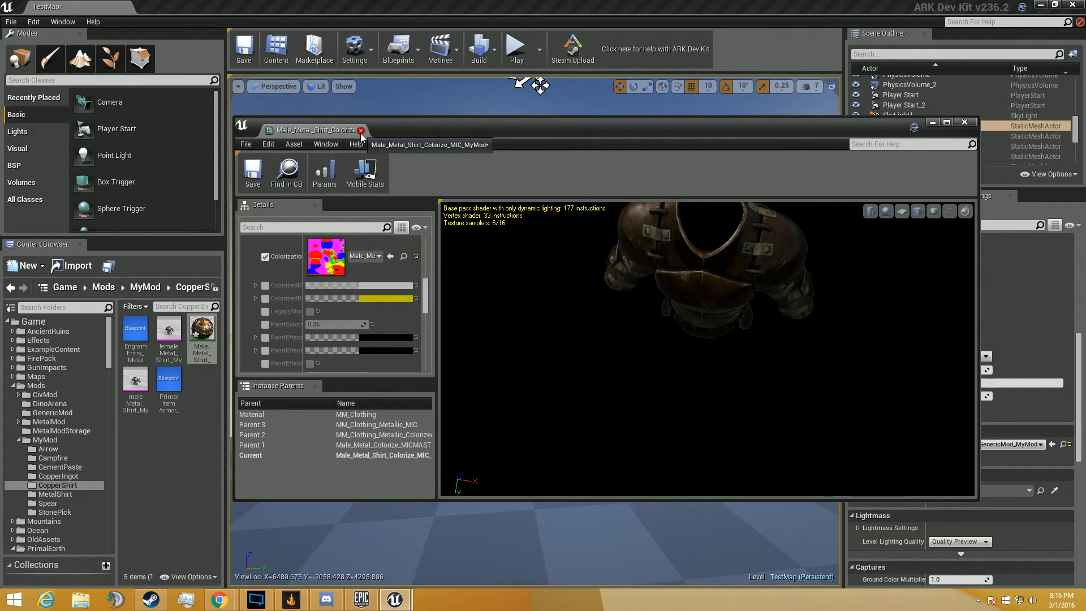
{"action": "left_click", "coordinate": [253, 171]}
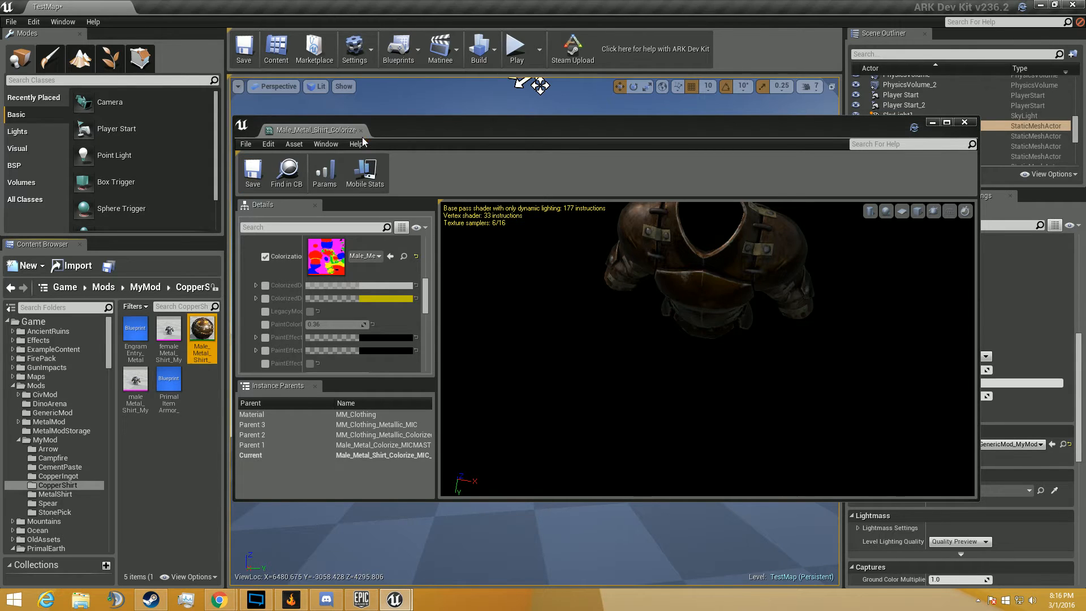
{"action": "left_click", "coordinate": [360, 131]}
Assign Male_Metal_Shirt_Colorize_MIC_MyMod to LOD0 Element 0 of femaleMetal_Shirt_MyMod, and save and close the mesh
{"action": "double_click", "coordinate": [169, 334]}
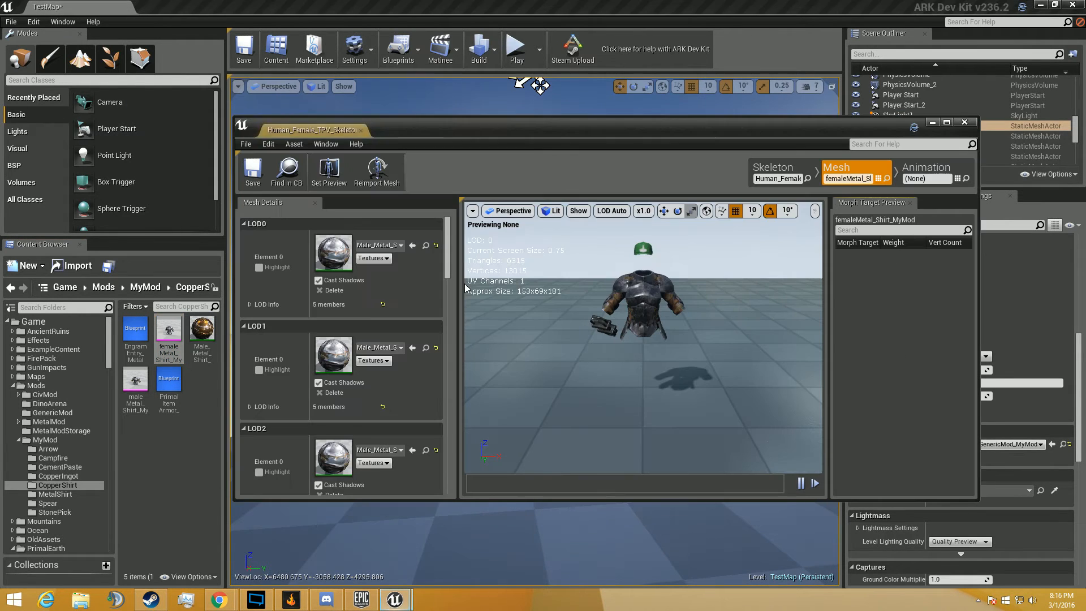
{"action": "left_click", "coordinate": [202, 334]}
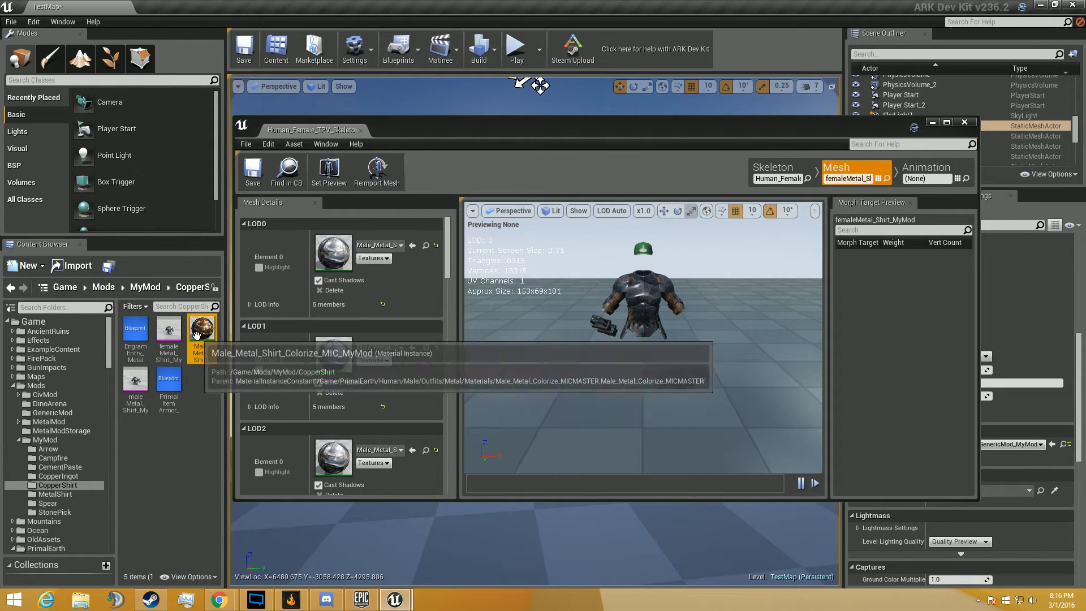
{"action": "left_click", "coordinate": [412, 245]}
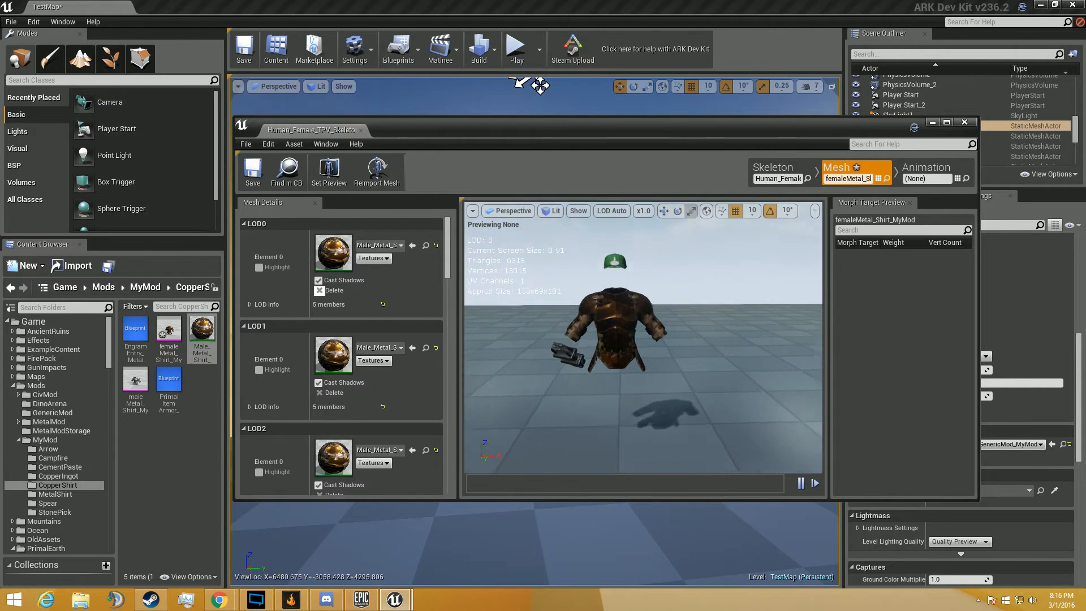
{"action": "right_click_drag", "start_coordinate": [623, 316], "coordinate": [622, 297]}
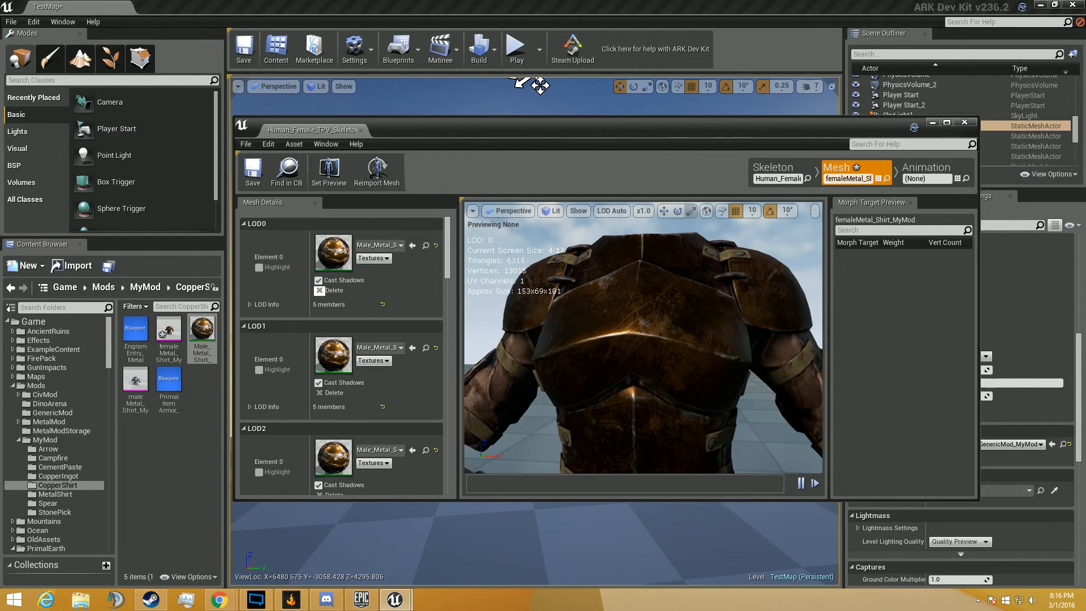
{"action": "left_click", "coordinate": [260, 172]}
{"action": "left_click", "coordinate": [360, 131]}
Assign Male_Metal_Shirt_Colorize_MIC_MyMod to LOD0 Element 0 of maleMetal_Shirt_MyMod, and save and close the mesh
{"action": "left_click", "coordinate": [151, 378]}
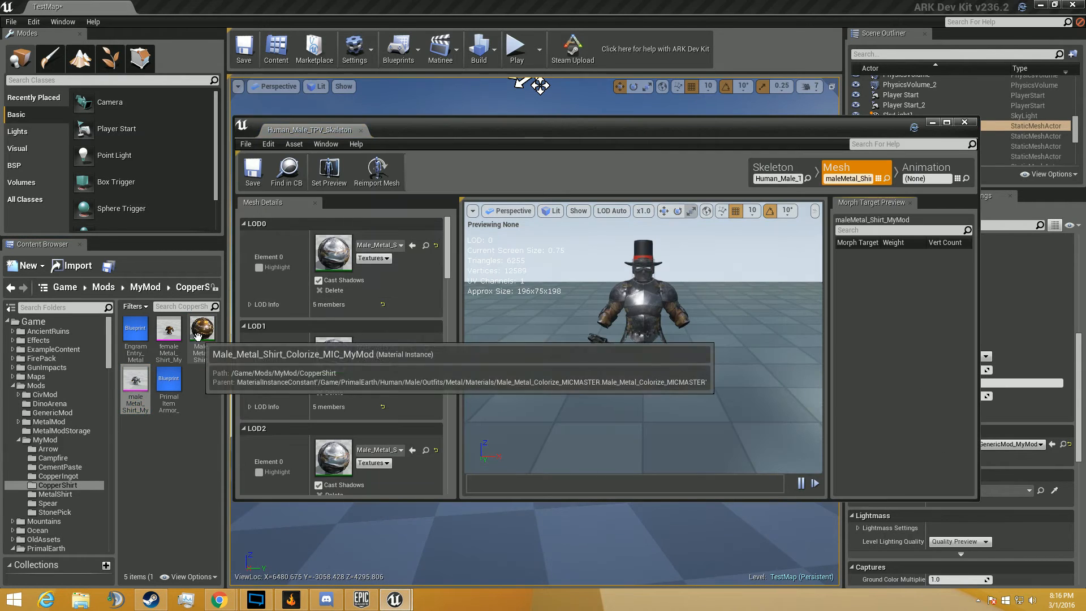
{"action": "left_click", "coordinate": [410, 246]}
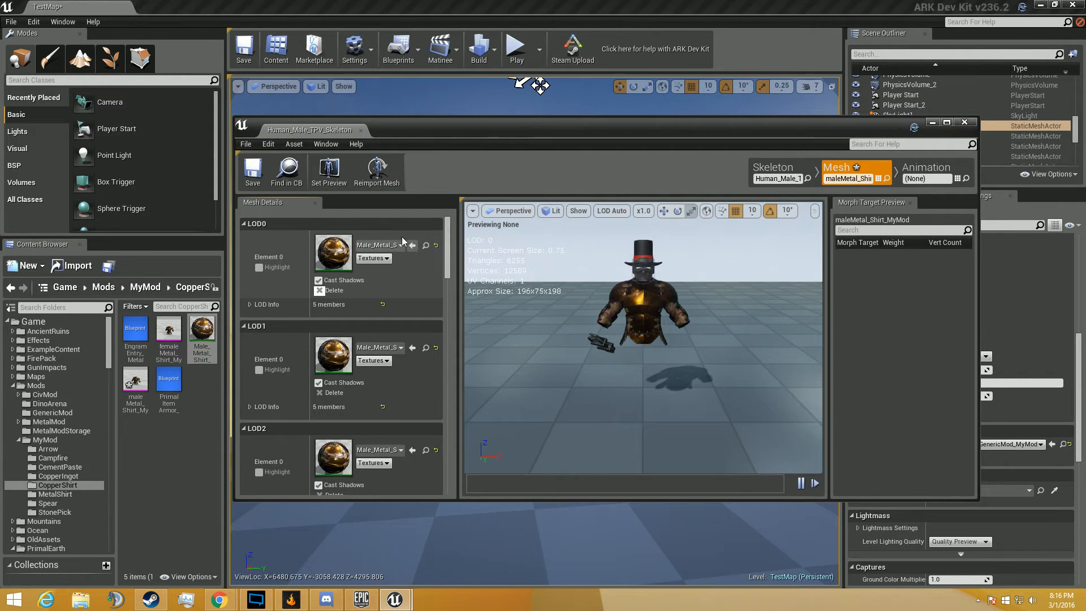
{"action": "left_click", "coordinate": [255, 175]}
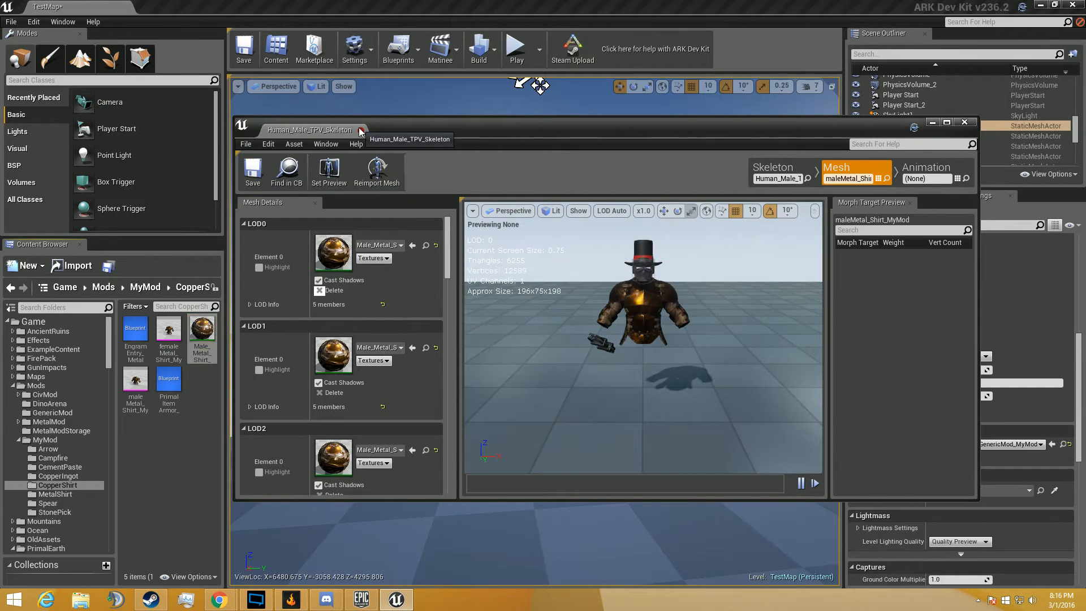
{"action": "left_click", "coordinate": [360, 130]}
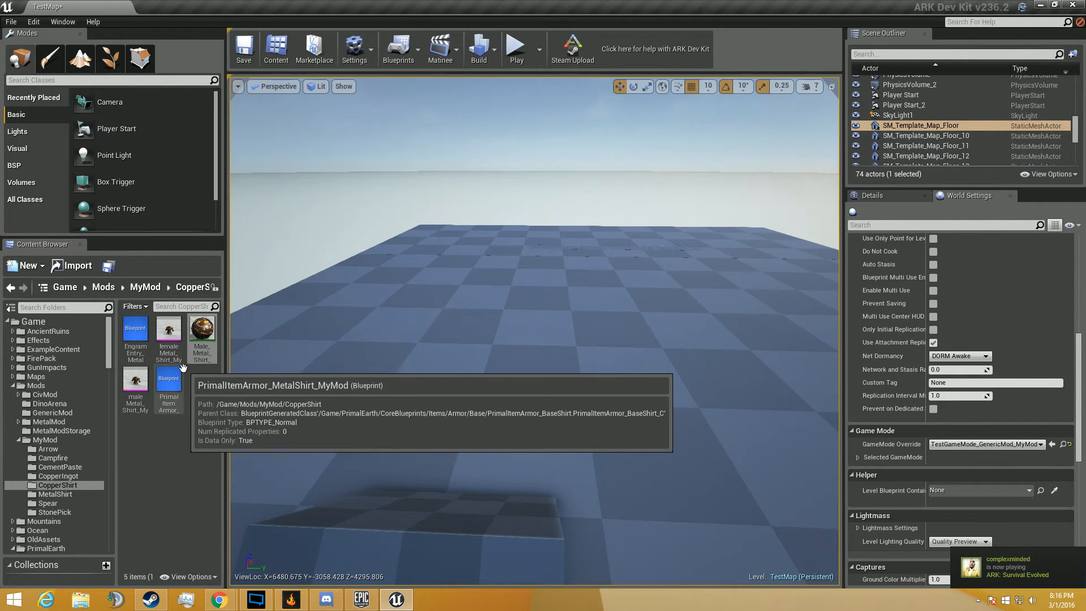
In the CopperShirt engram entry blueprint, set the Required Character Level to 24 and the Required Engram Points to 12
{"action": "double_click", "coordinate": [139, 333]}
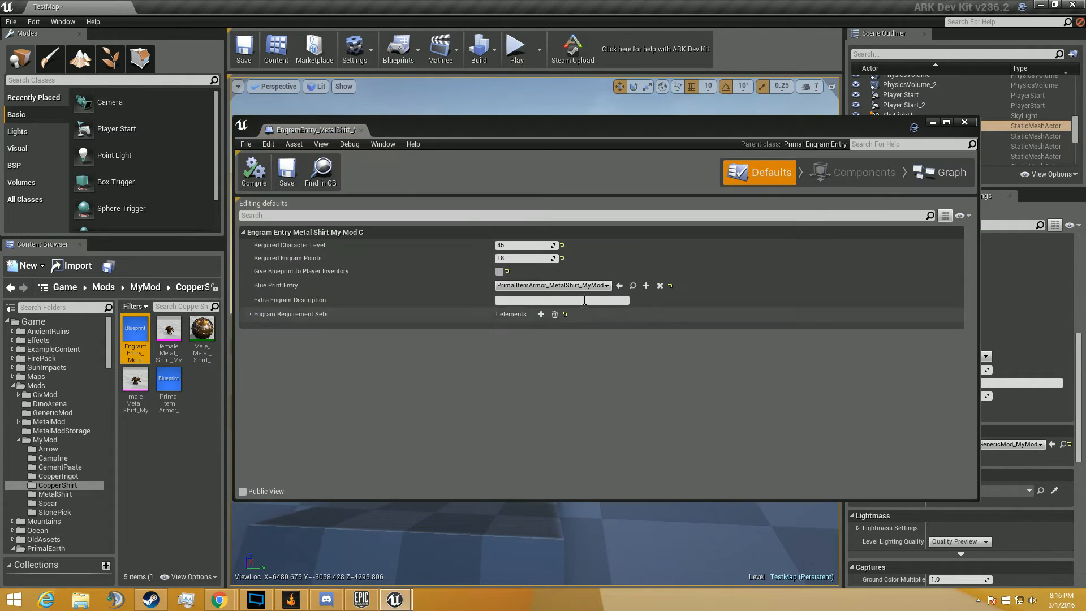
{"action": "left_click", "coordinate": [513, 243]}
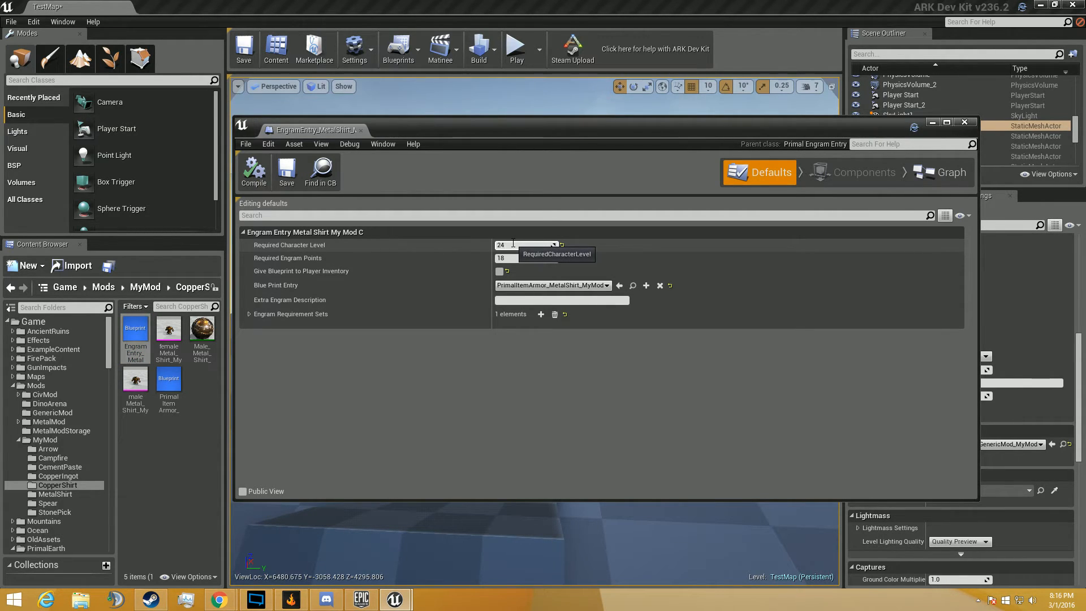
{"action": "left_click", "coordinate": [515, 257]}
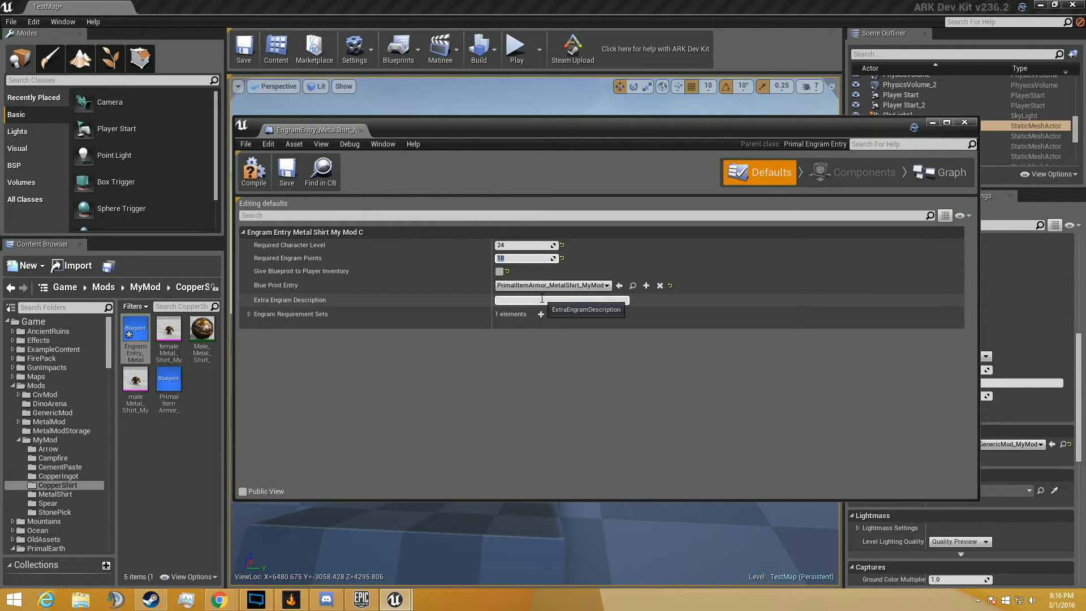
{"action": "left_click", "coordinate": [620, 233]}
{"action": "left_click", "coordinate": [620, 233]}
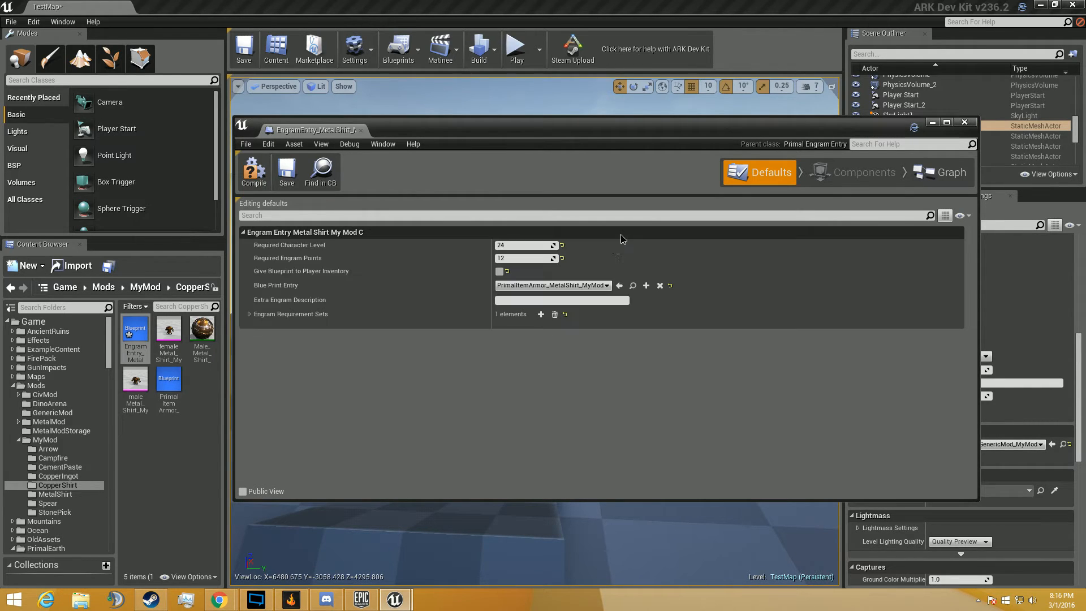
Replace the prerequisite engram entry in the first Engram Requirement Set with EngramEntry_Bow
{"action": "left_click", "coordinate": [249, 314]}
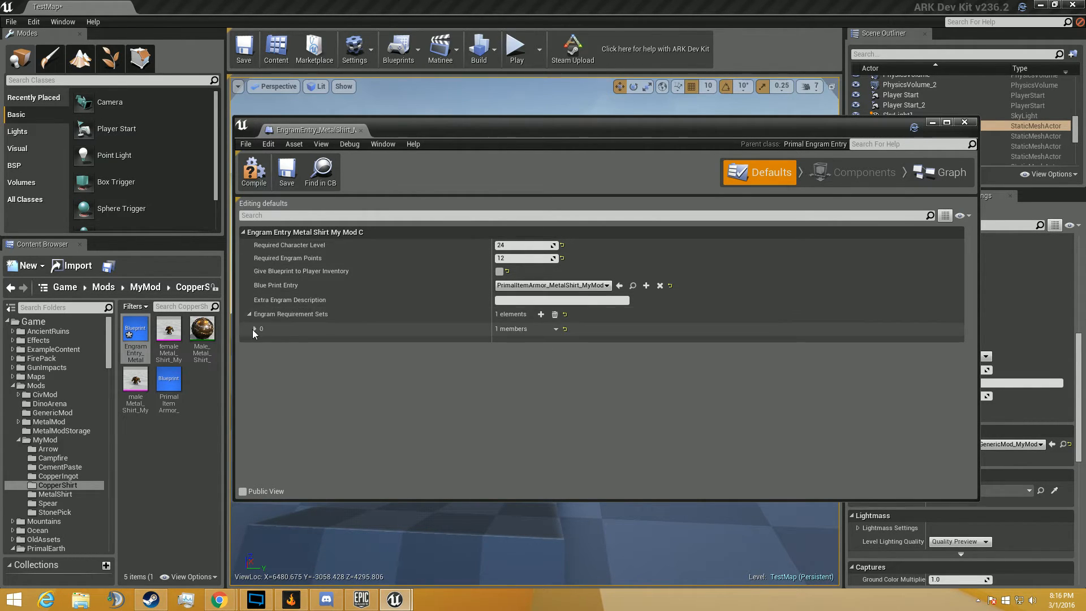
{"action": "left_click", "coordinate": [254, 329]}
{"action": "left_click", "coordinate": [261, 344]}
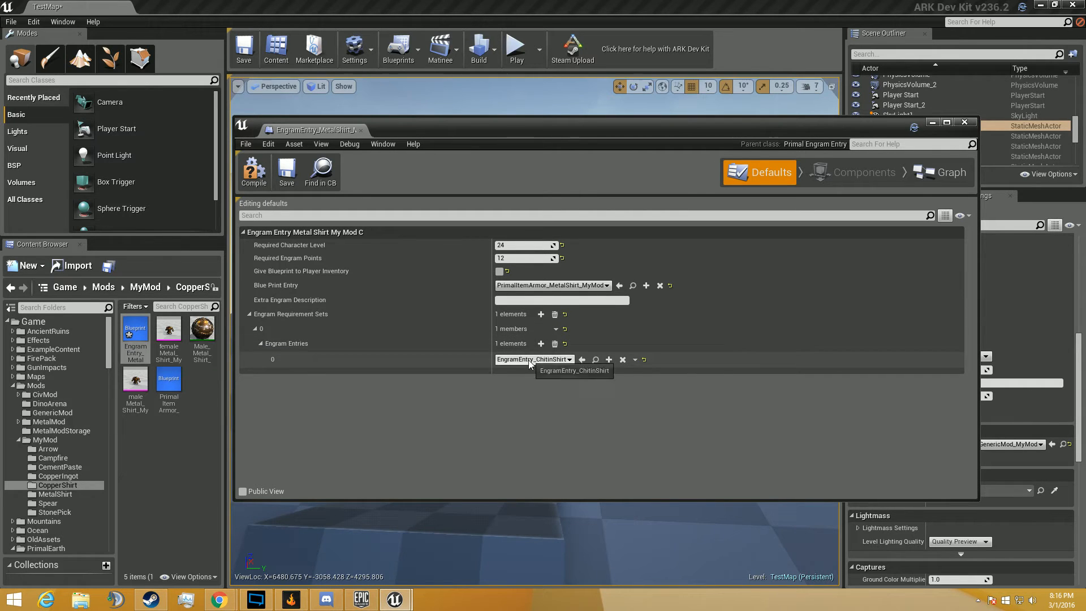
{"action": "left_click", "coordinate": [545, 360]}
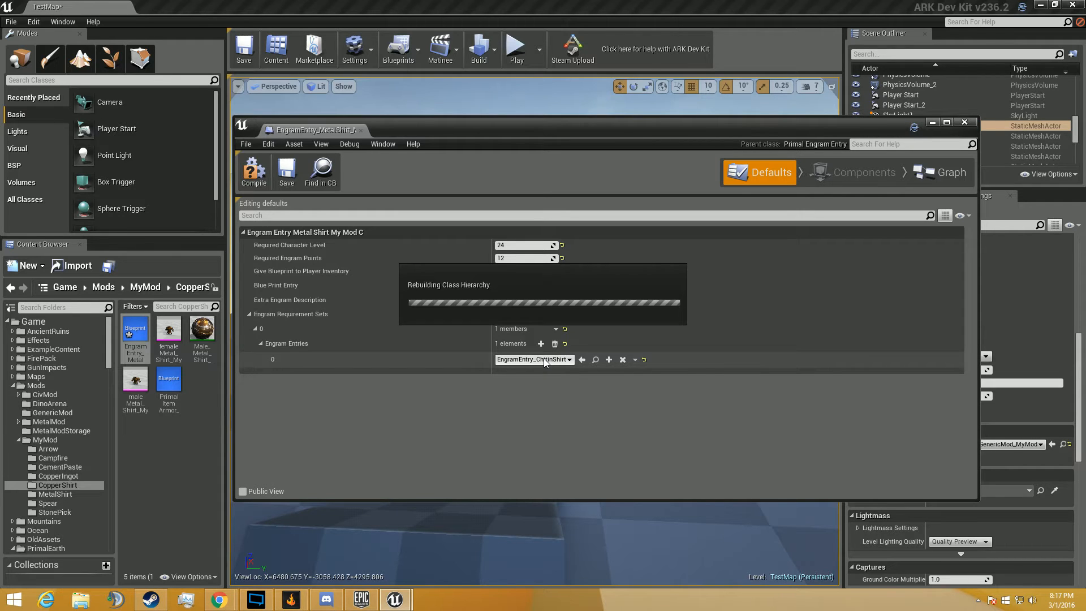
{"action": "left_click", "coordinate": [556, 300]}
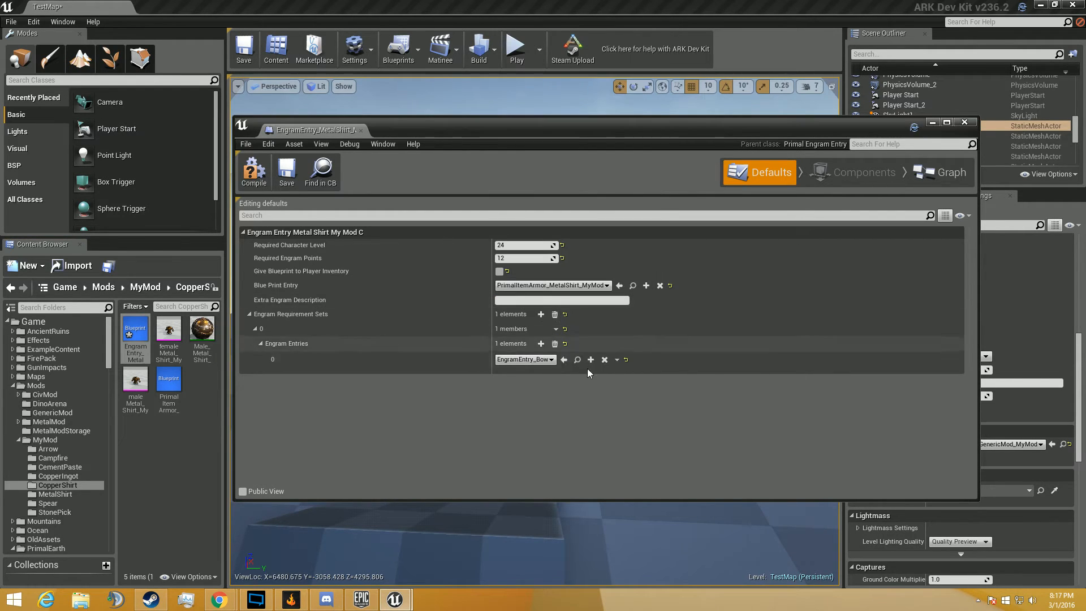
Compile, save and close the CopperShirt engram entry, and open the Primal Game Data blueprint in the MyMod folder
{"action": "left_click", "coordinate": [246, 184]}
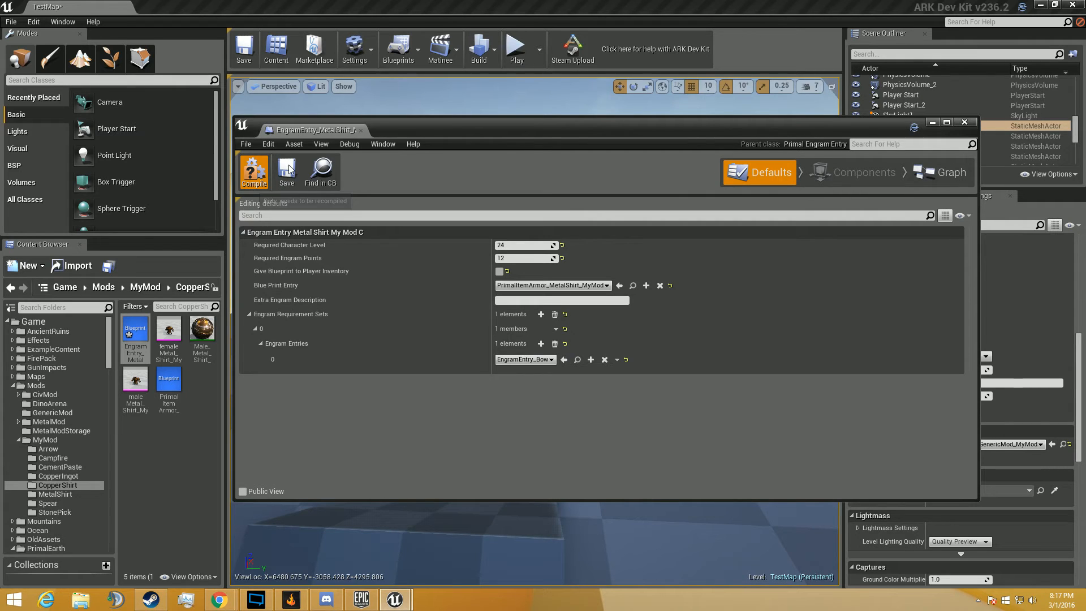
{"action": "left_click", "coordinate": [360, 130]}
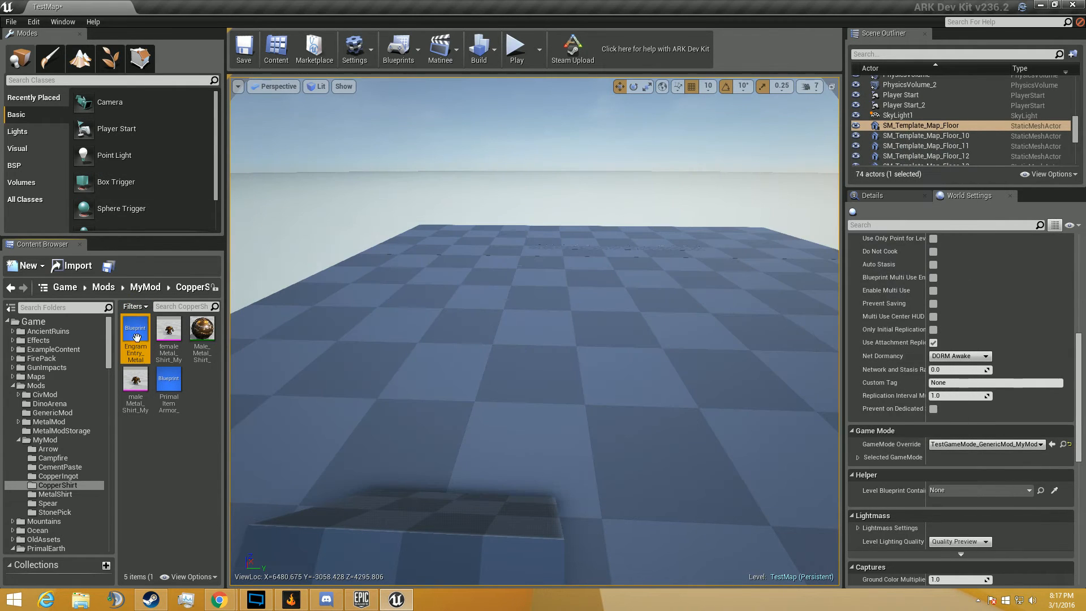
{"action": "left_click", "coordinate": [40, 443]}
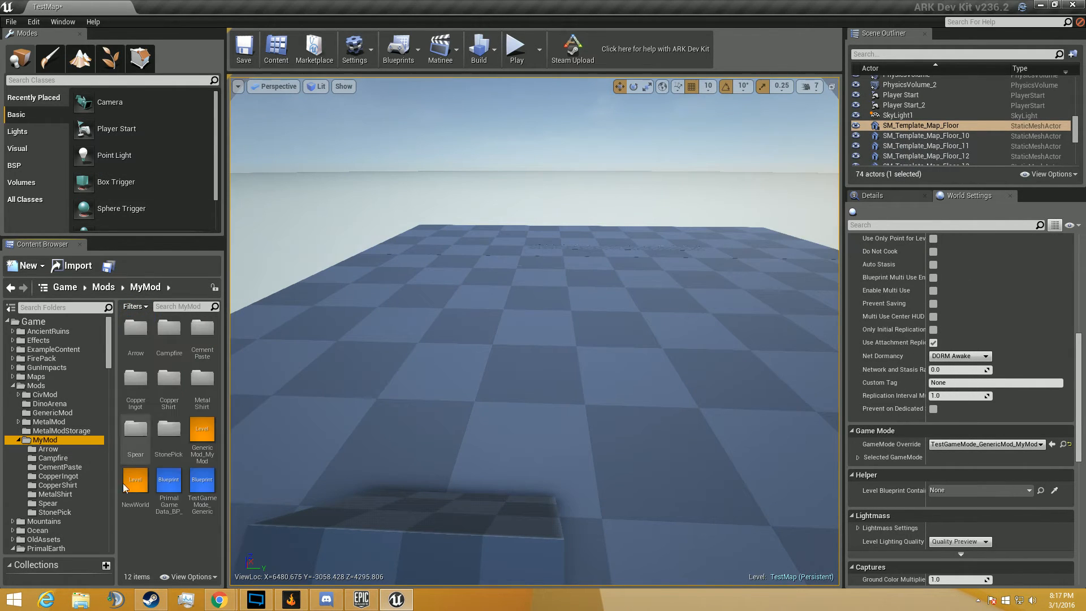
{"action": "left_click", "coordinate": [171, 491]}
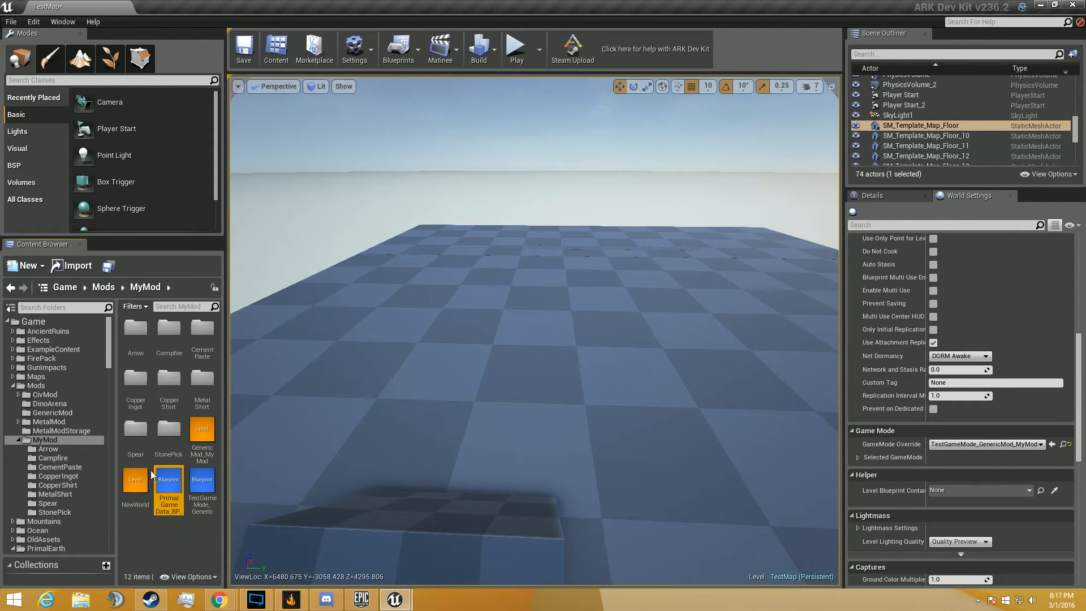
{"action": "double_click", "coordinate": [168, 484]}
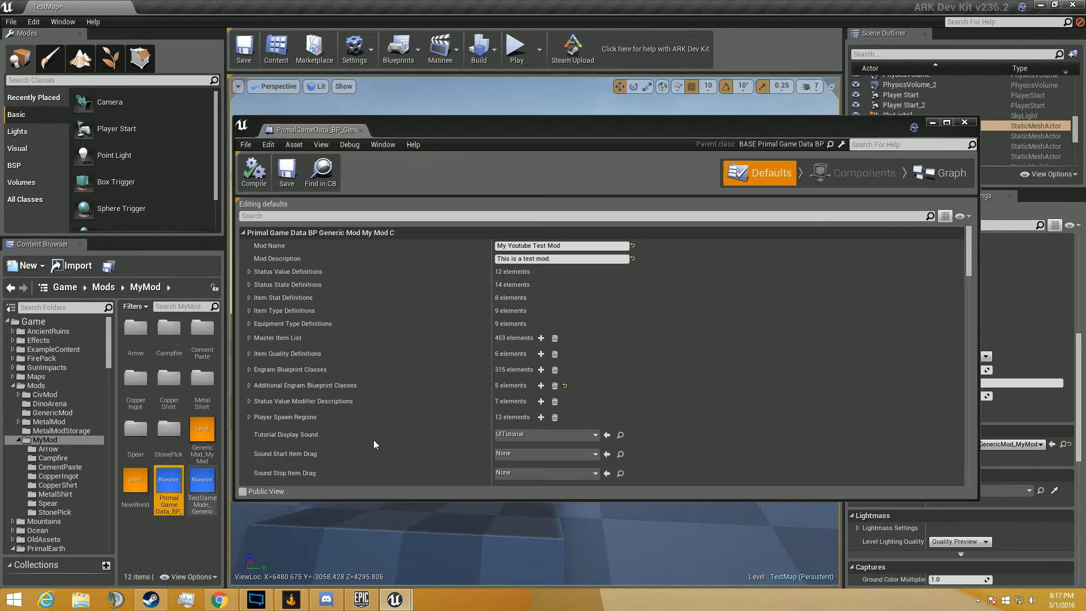
Add an empty element to Additional Engram Blueprint Classes and delete the EngramEntry_MetalShirt_MyMod element from the list
{"action": "left_click", "coordinate": [249, 385]}
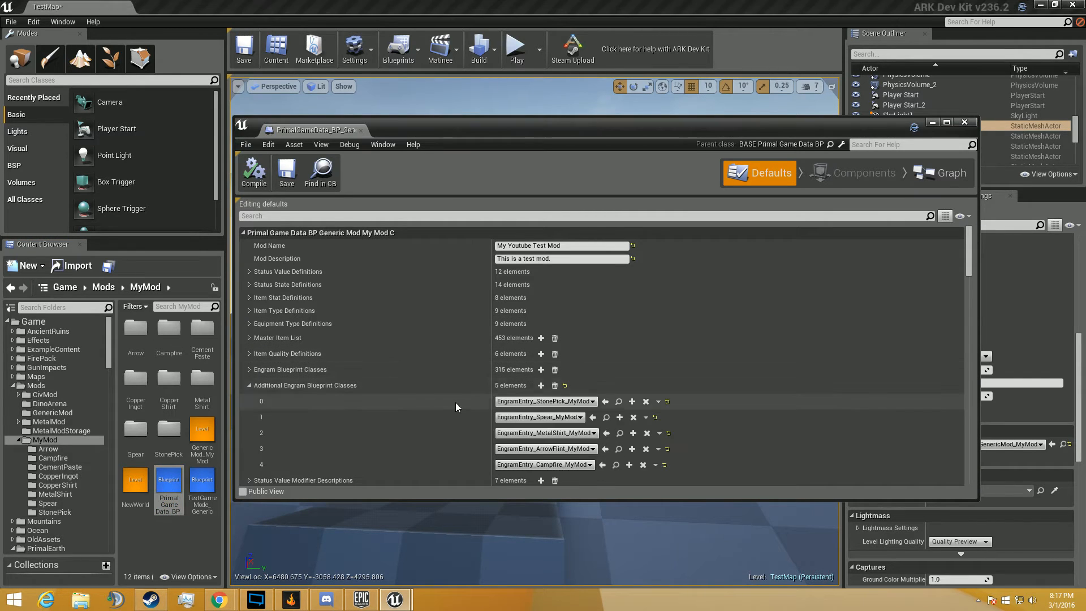
{"action": "left_click", "coordinate": [540, 385]}
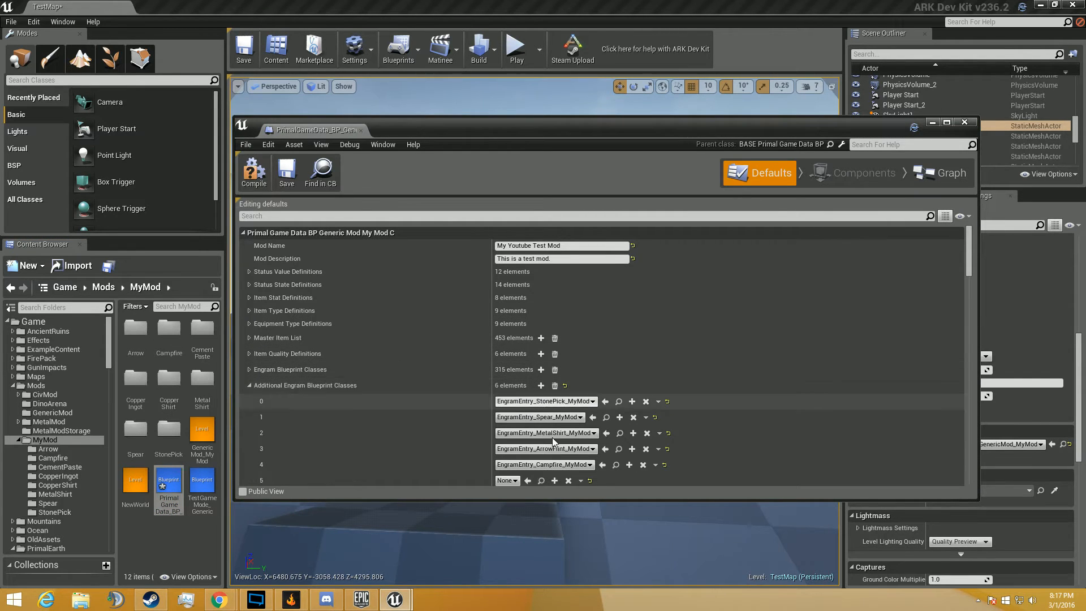
{"action": "left_click", "coordinate": [507, 481]}
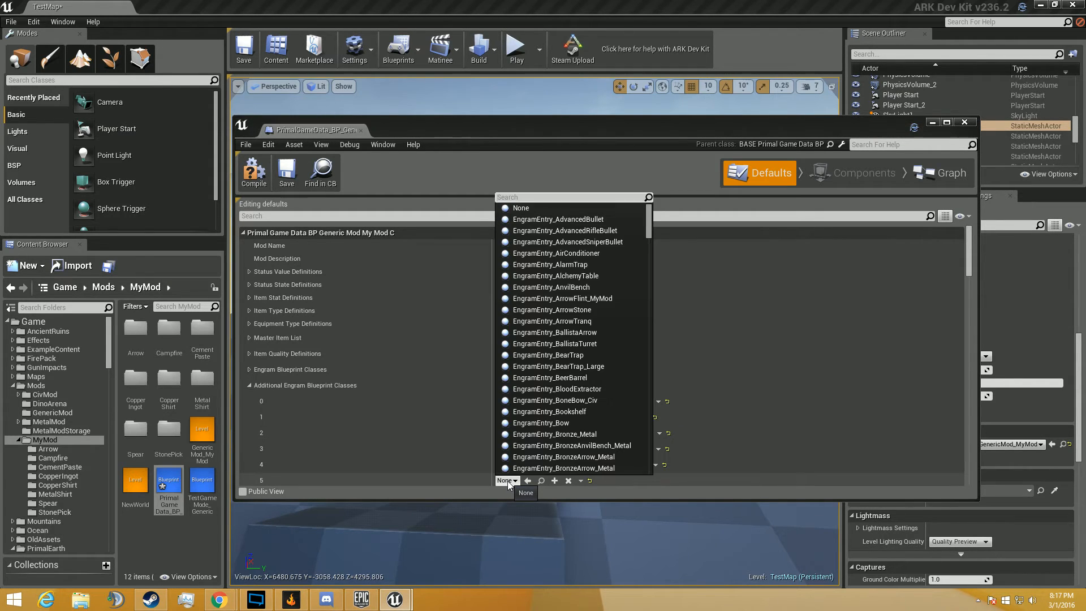
{"action": "left_click", "coordinate": [507, 480]}
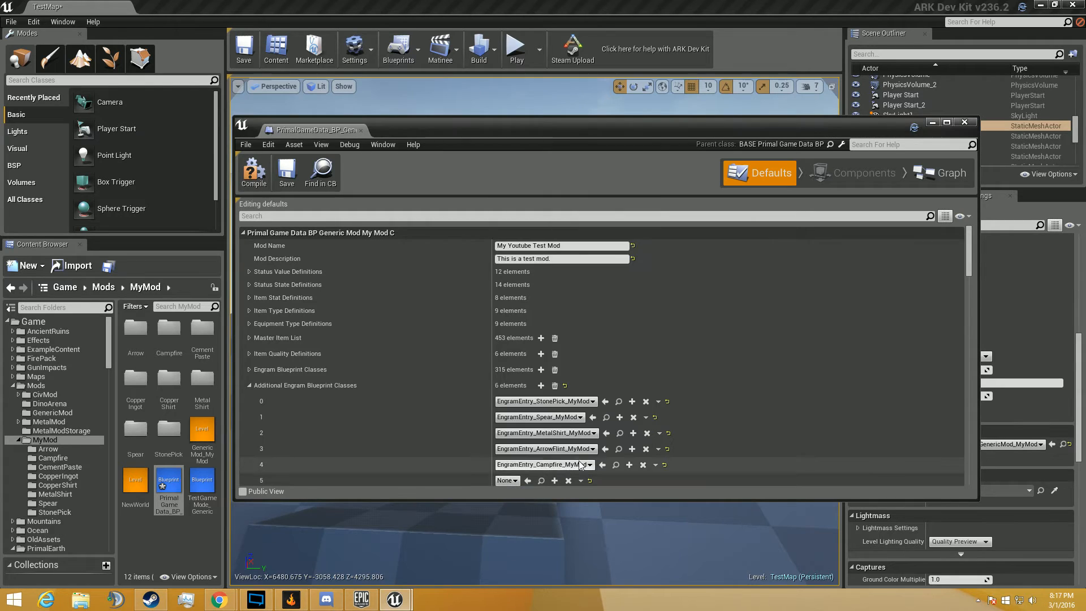
{"action": "left_click", "coordinate": [659, 433]}
{"action": "left_click", "coordinate": [674, 456]}
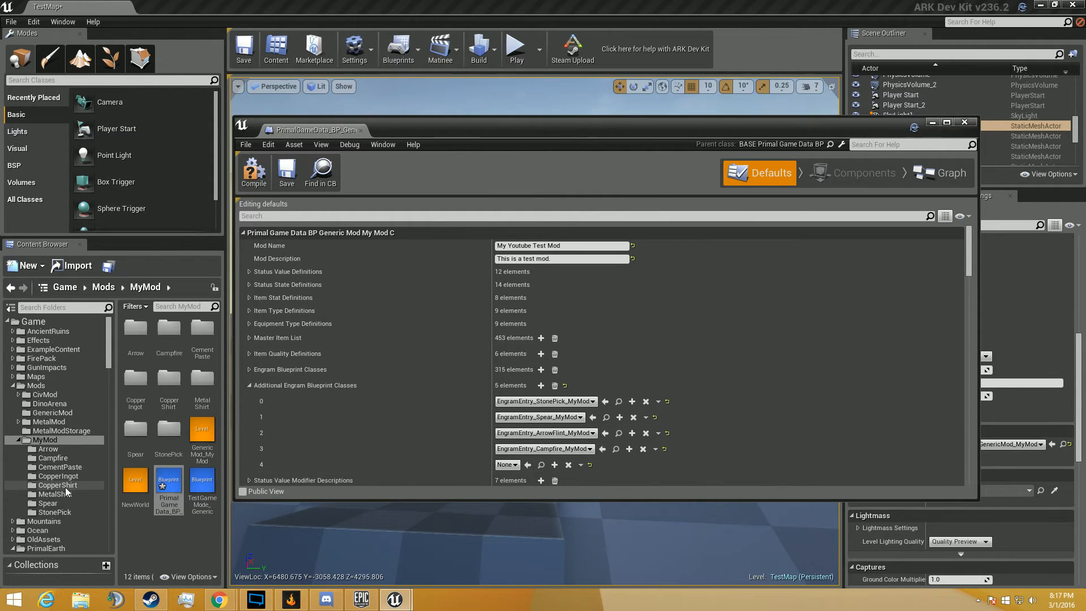
Assign the CopperShirt folder's engram entry to the empty engram class element, and compile, save and close the blueprint
{"action": "left_click", "coordinate": [80, 481]}
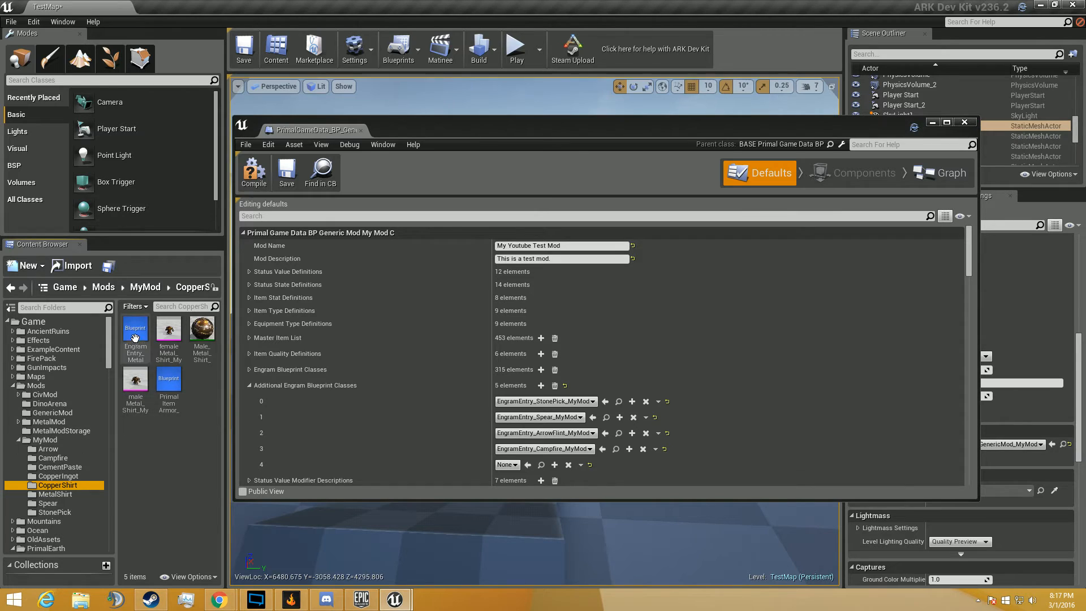
{"action": "left_click", "coordinate": [528, 464]}
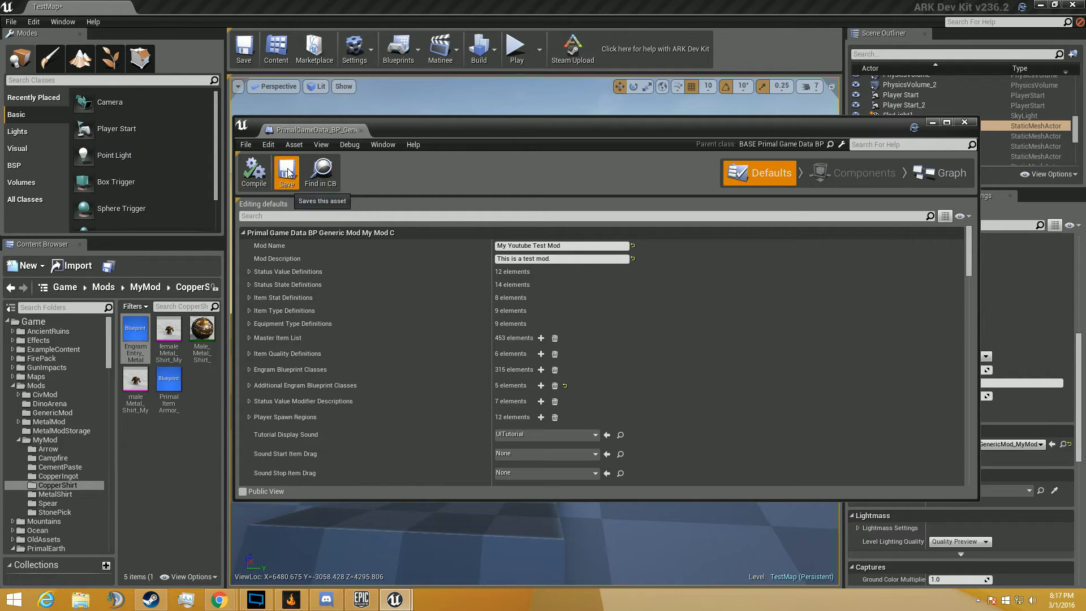
{"action": "left_click", "coordinate": [360, 130]}
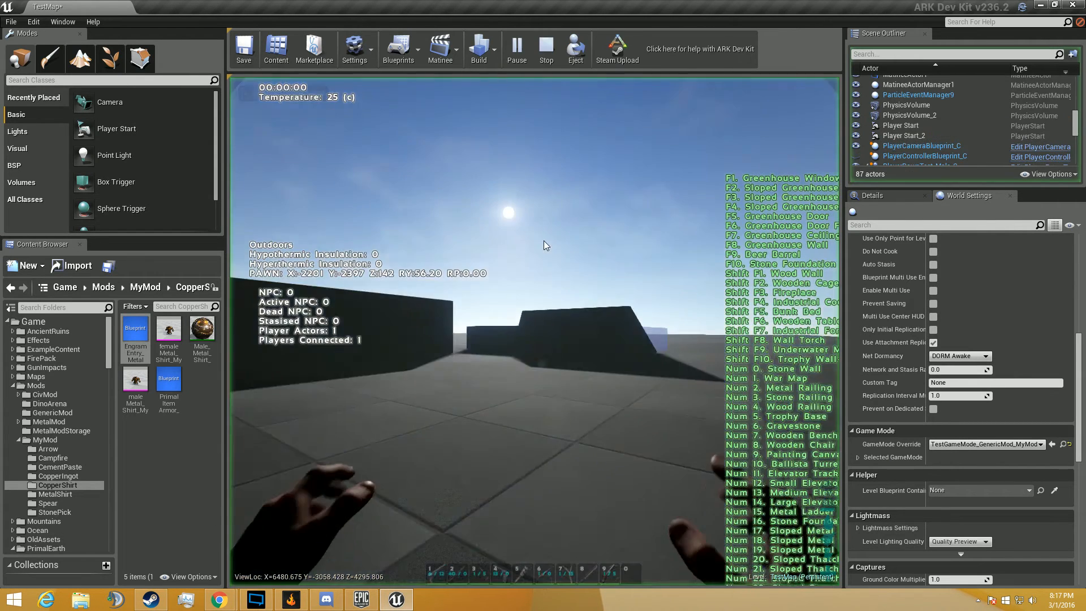
Play-test the level and give the player all engrams and resources with the GiveEngrams and GiveResources console commands
{"action": "left_click", "coordinate": [544, 240]}
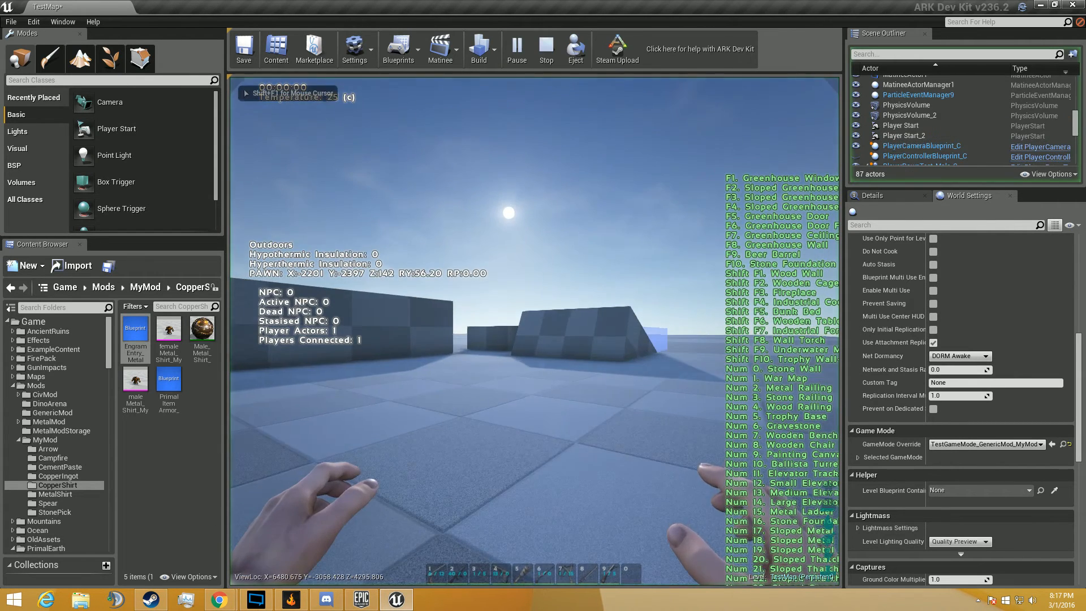
{"action": "key", "text": "shift+F1"}
{"action": "key", "text": "grave"}
{"action": "type", "text": "givee"}
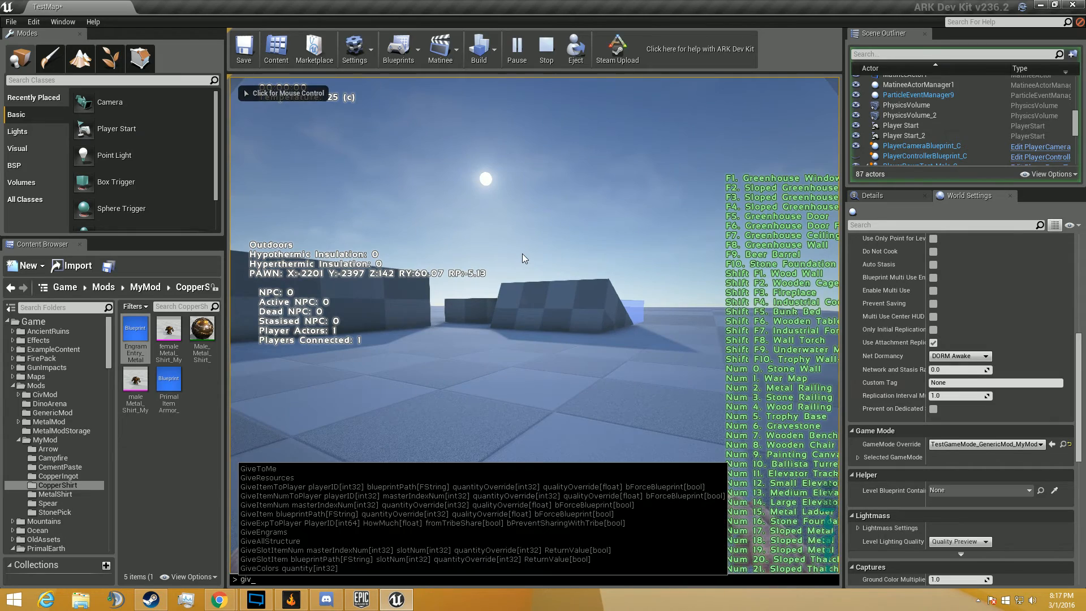
{"action": "key", "text": "Return"}
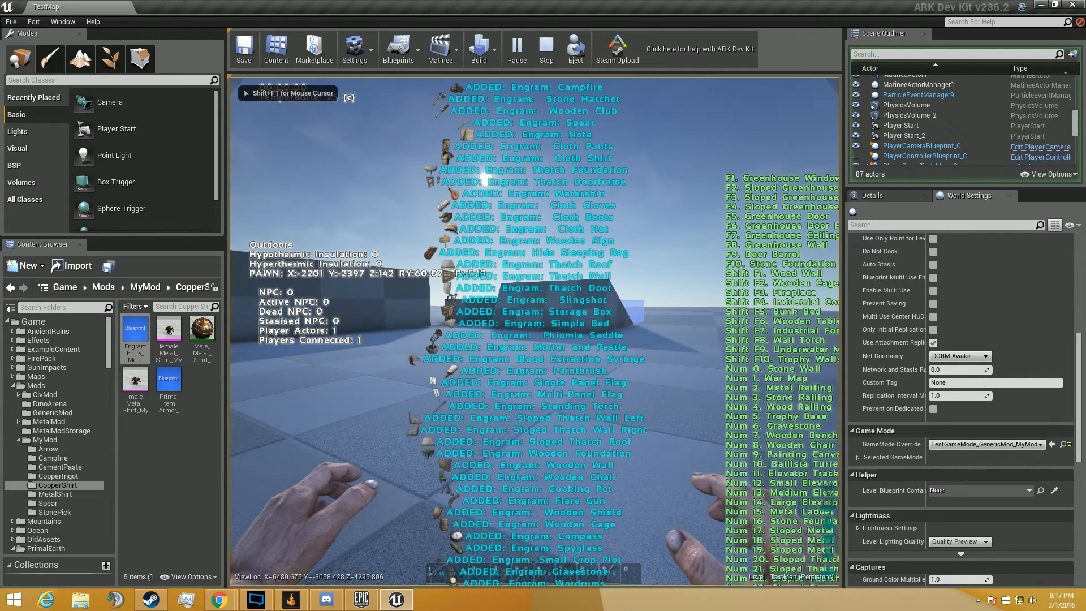
{"action": "key", "text": "grave"}
{"action": "type", "text": "giver"}
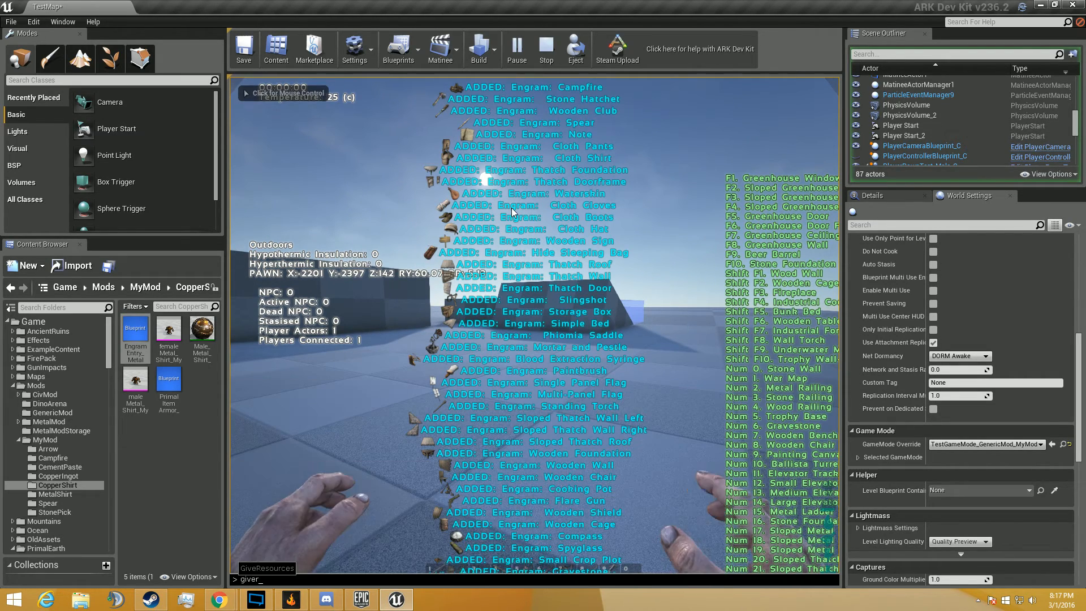
{"action": "type", "text": "esources"}
{"action": "key", "text": "Return"}
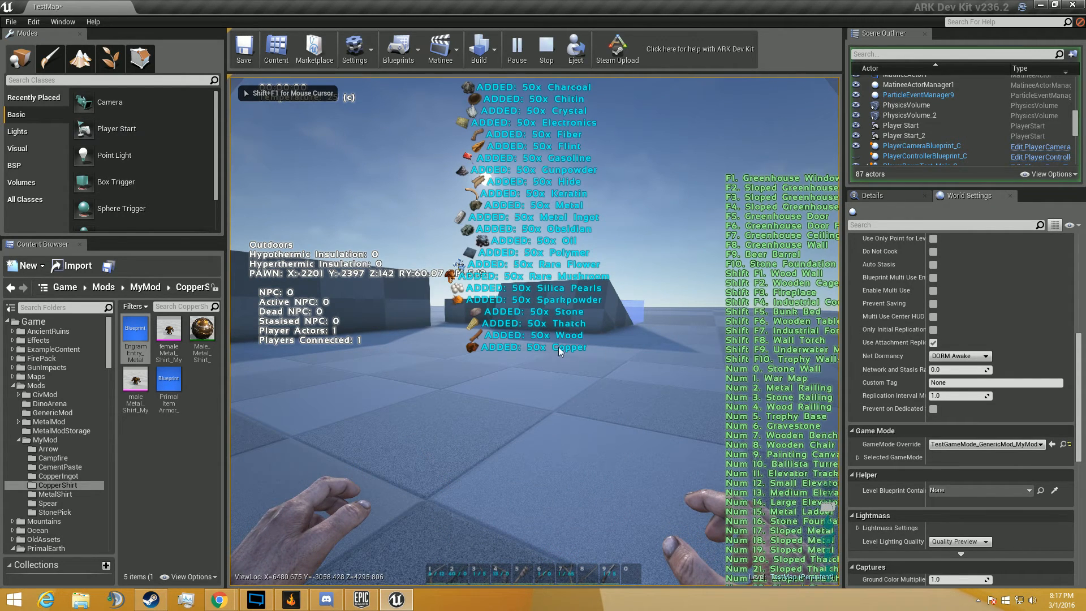
Check the inventory's craftables and the engram list for the Copper Chestpiece and its required level and engram
{"action": "key", "text": "i"}
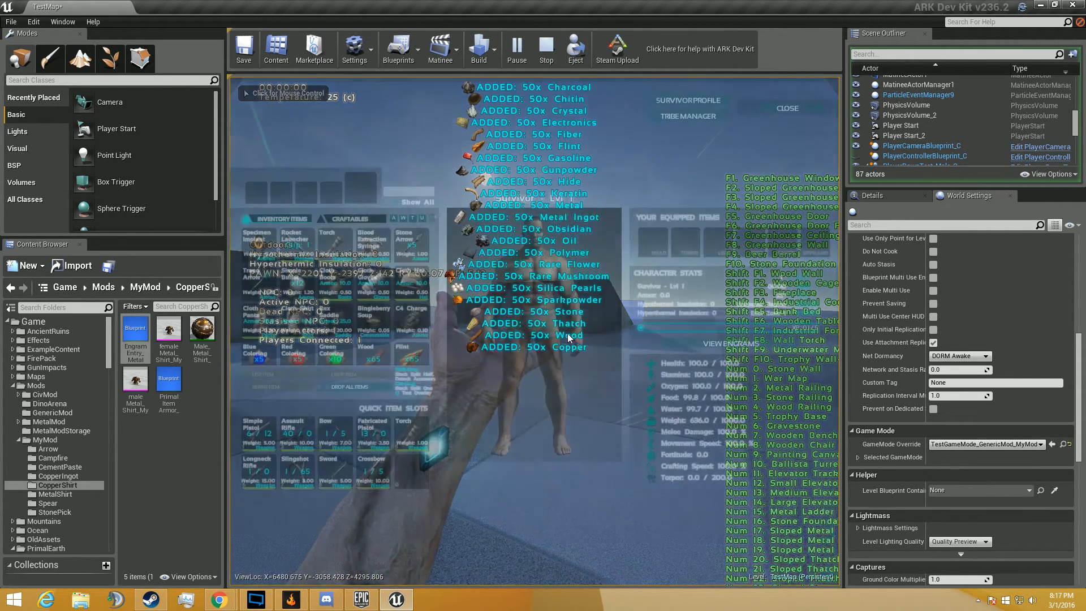
{"action": "left_click", "coordinate": [338, 219]}
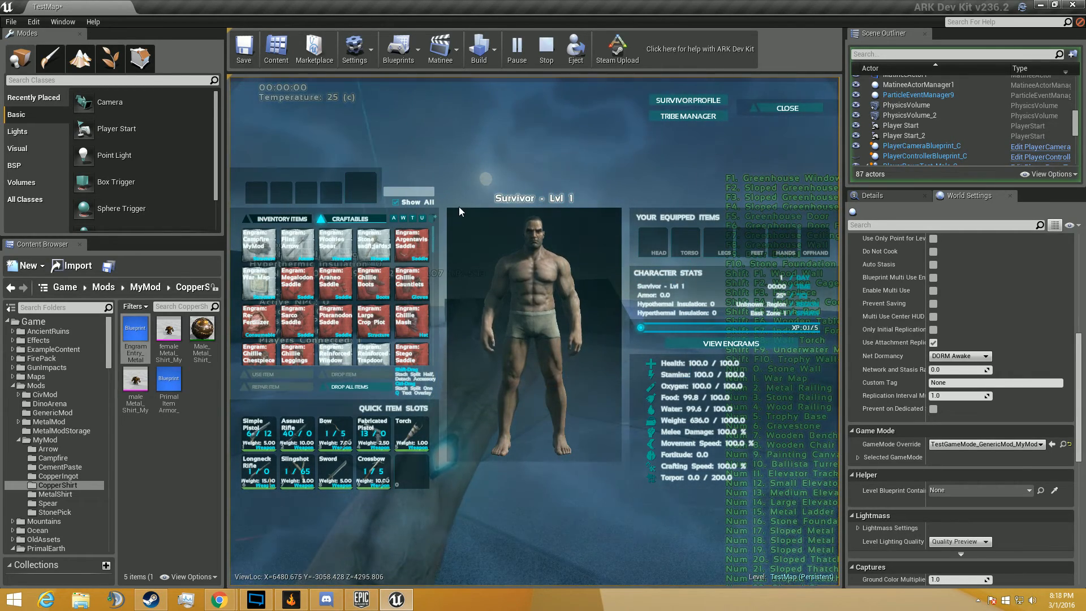
{"action": "left_click", "coordinate": [788, 339]}
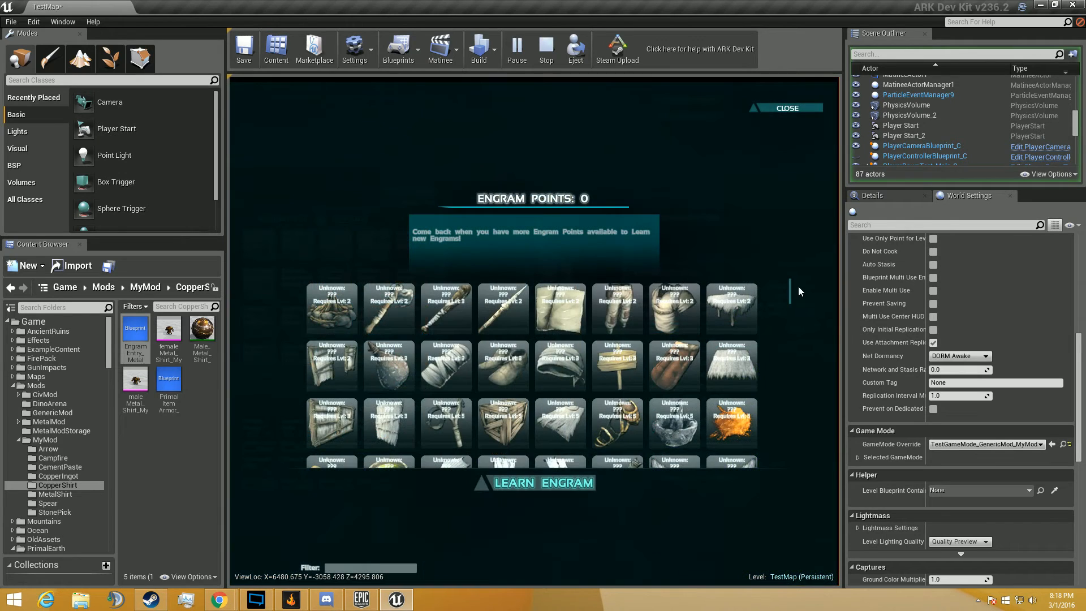
{"action": "left_click_drag", "start_coordinate": [789, 305], "coordinate": [770, 471]}
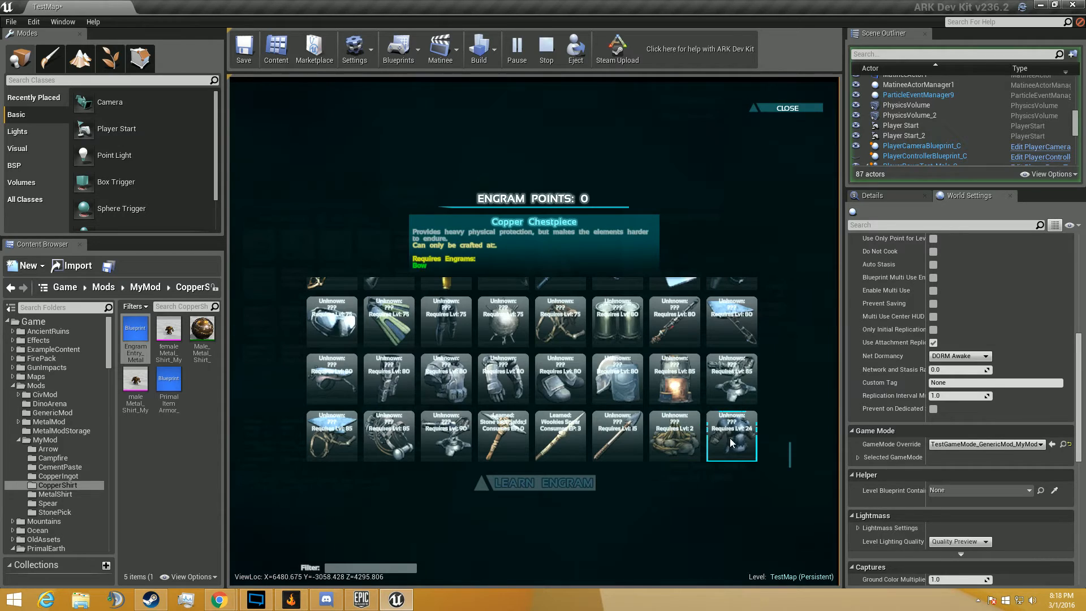
{"action": "key", "text": "Escape"}
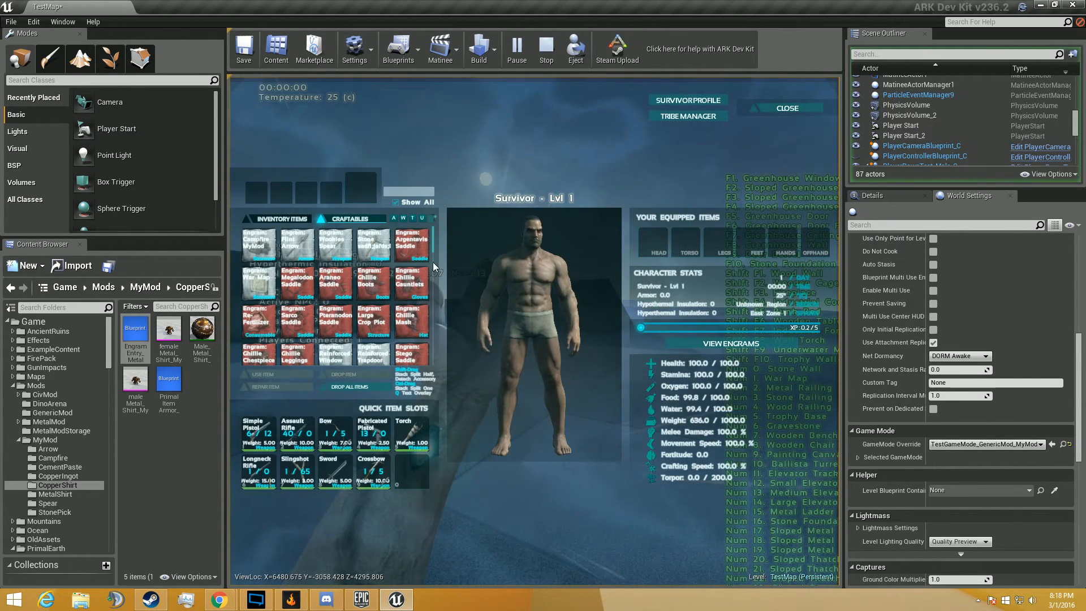
Filter the craftables by "cop", clear the filter, and end the play test
{"action": "type", "text": "cop"}
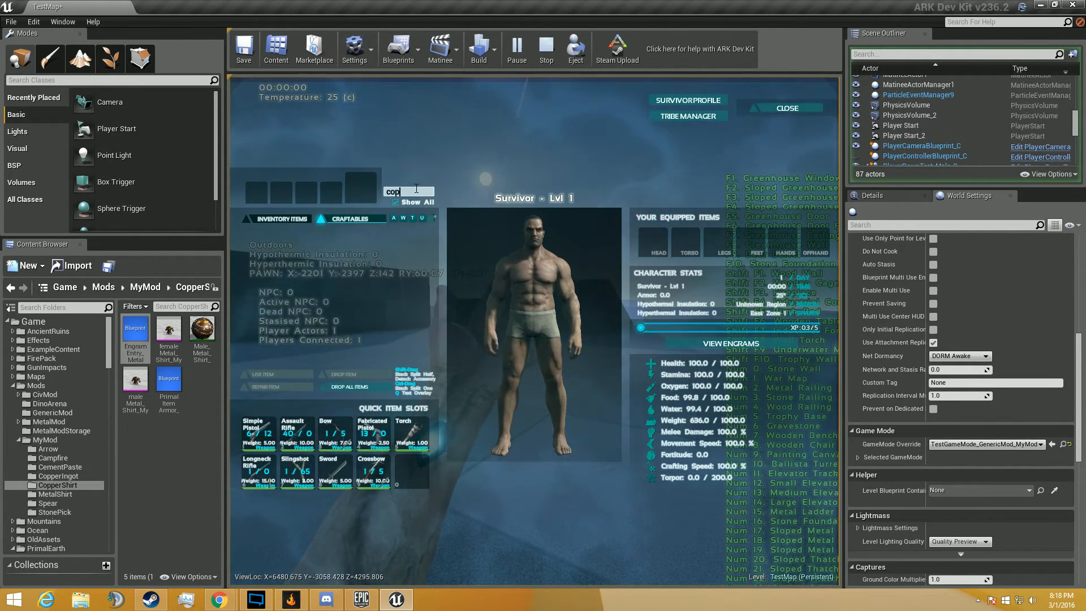
{"action": "key", "text": "BackSpace"}
{"action": "key", "text": "BackSpace"}
{"action": "key", "text": "BackSpace"}
{"action": "left_click", "coordinate": [495, 201]}
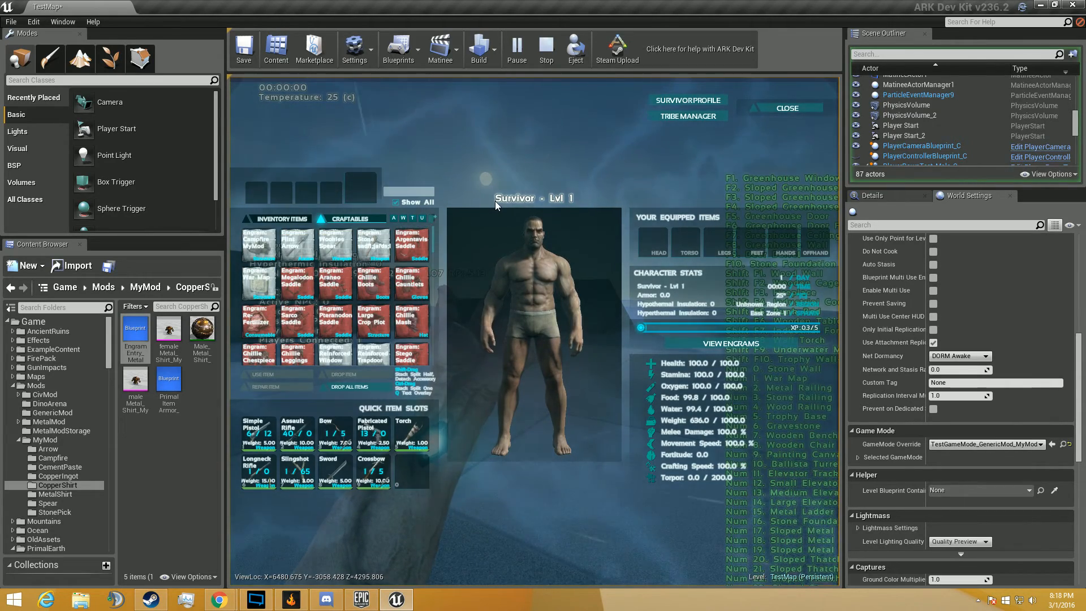
{"action": "key", "text": "i"}
{"action": "key", "text": "shift+F1"}
{"action": "key", "text": "Escape"}
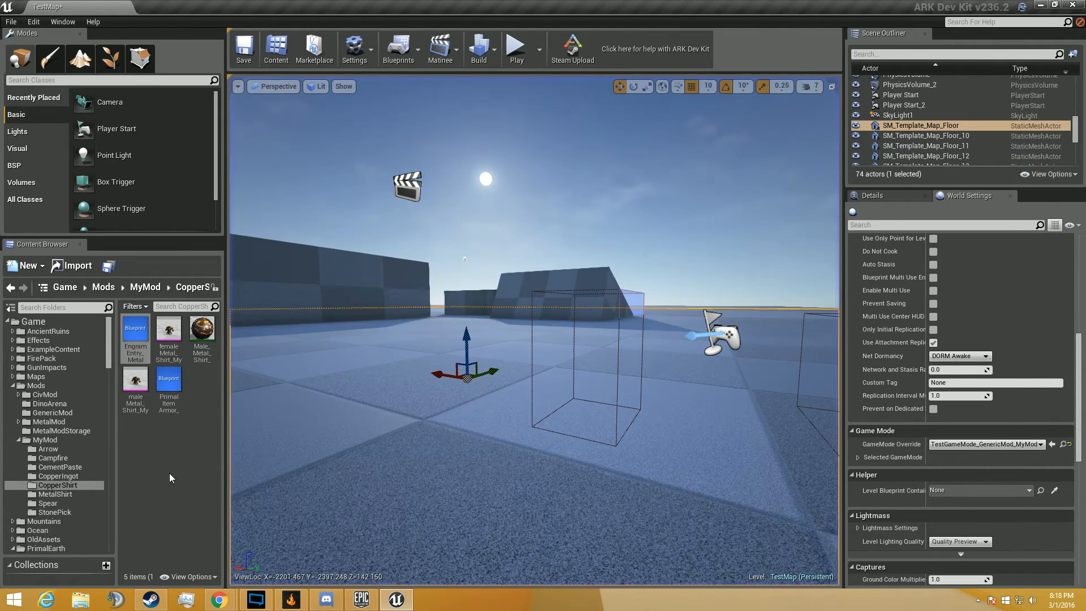
Enable Give Blueprint to Player Inventory in the CopperShirt engram entry, and compile, save and close it
{"action": "double_click", "coordinate": [135, 334]}
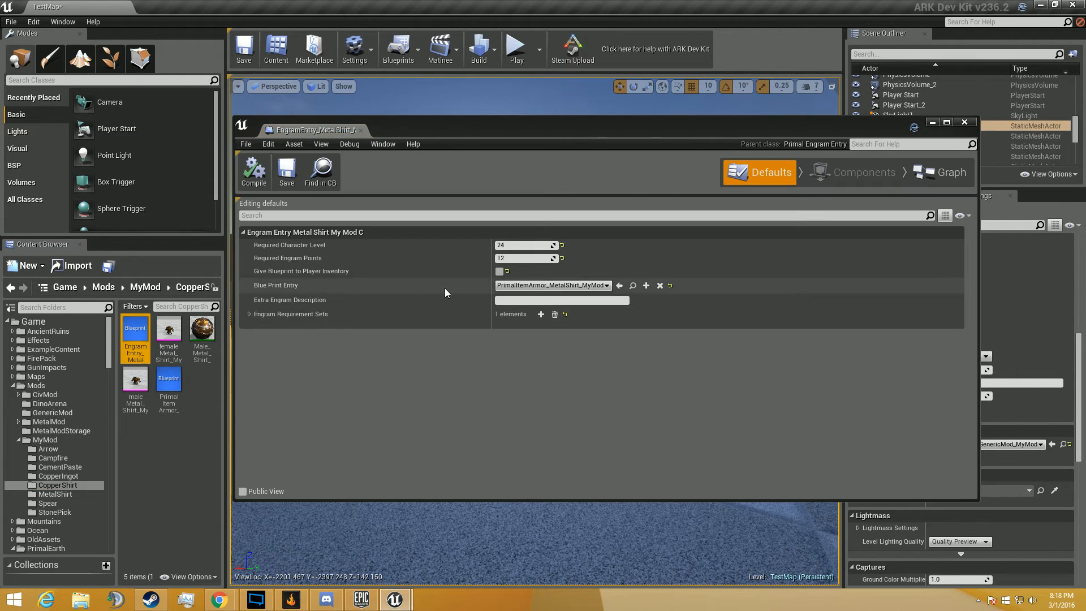
{"action": "left_click", "coordinate": [499, 271]}
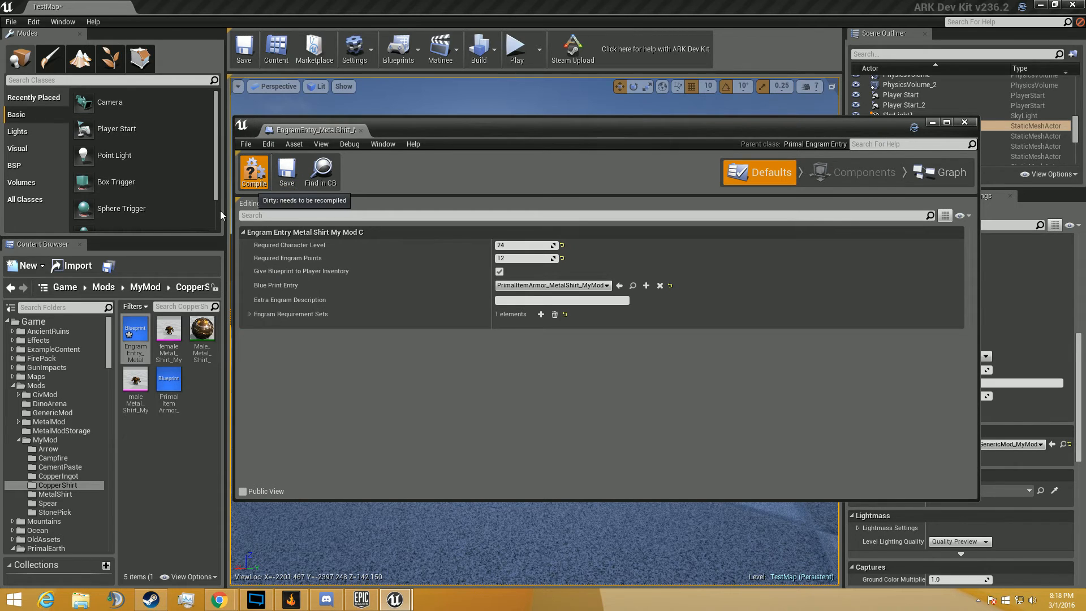
{"action": "left_click", "coordinate": [278, 166]}
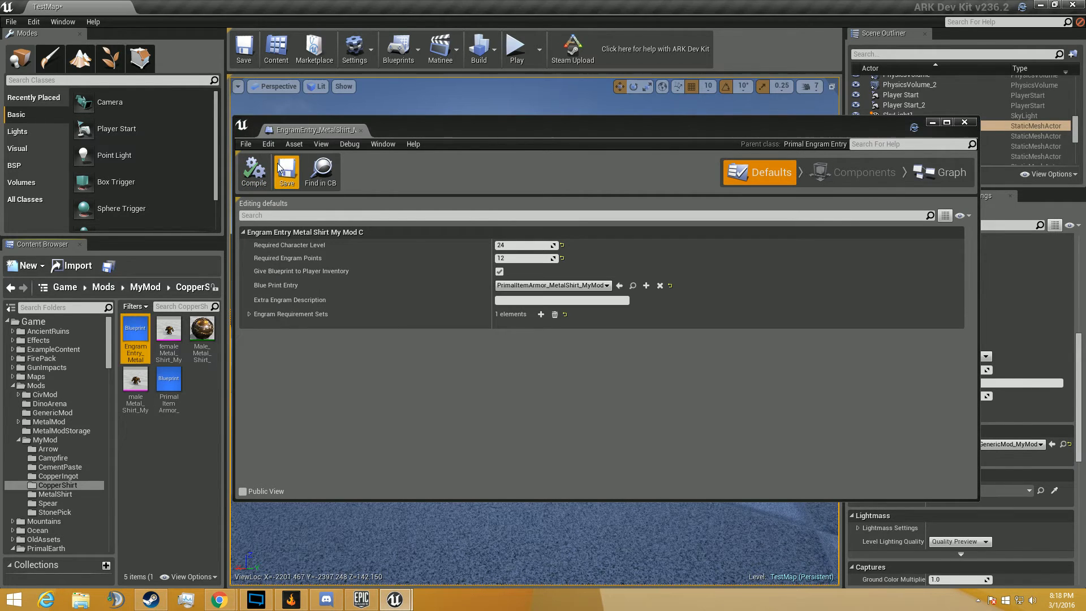
{"action": "left_click", "coordinate": [361, 129]}
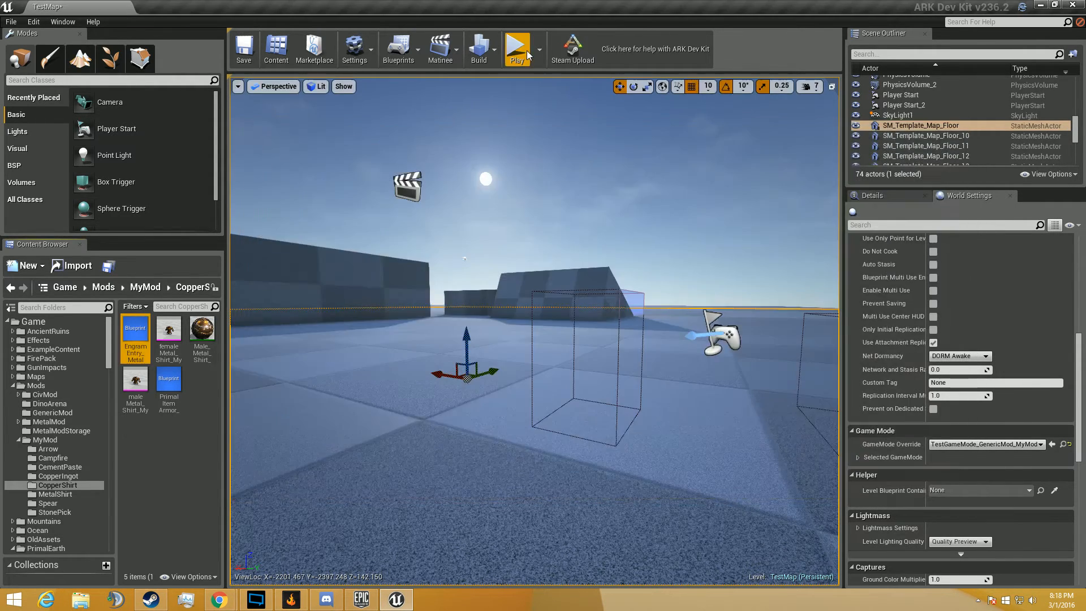
Restart the play test and run GiveEngrams and GiveResources to supply the player with every engram and resource
{"action": "left_click", "coordinate": [516, 48]}
{"action": "key", "text": "Tab"}
{"action": "type", "text": "GiveEngrams"}
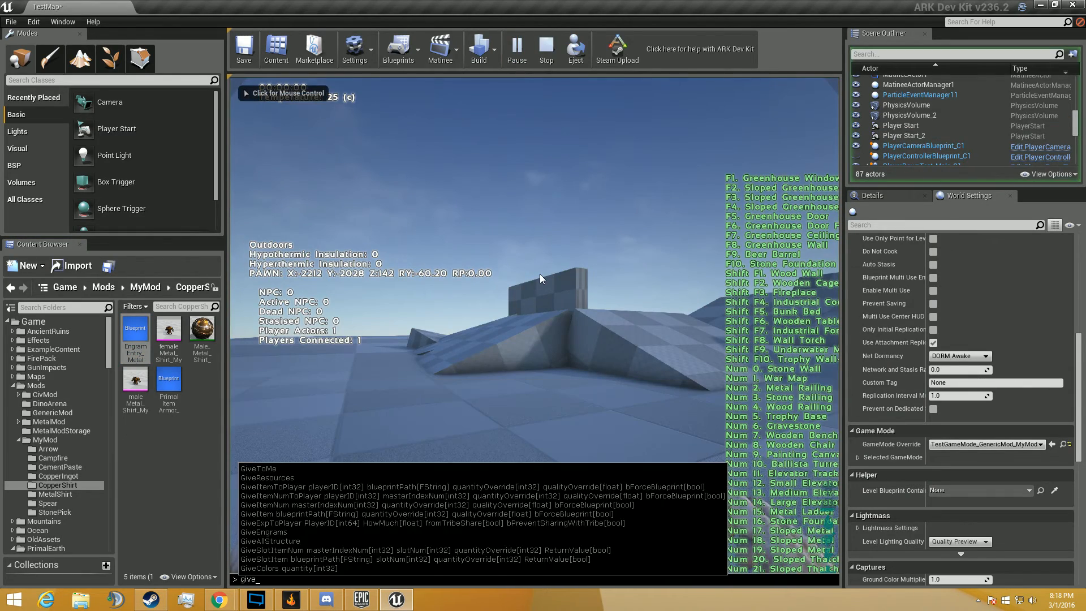
{"action": "key", "text": "Return"}
{"action": "key", "text": "Tab"}
{"action": "type", "text": "GiveResources"}
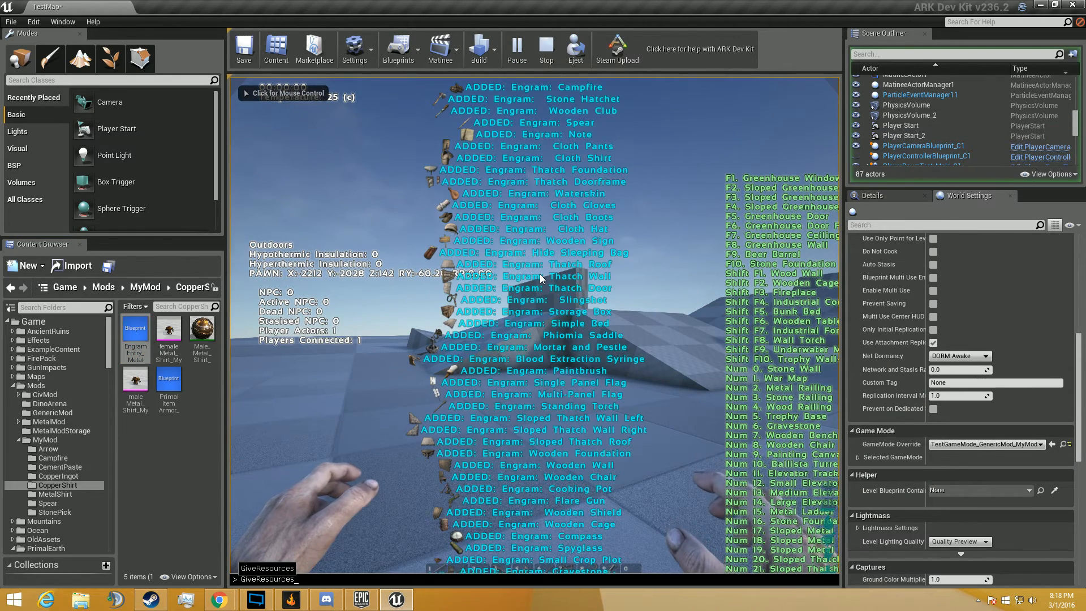
{"action": "key", "text": "Return"}
Craft a MyMod campfire from the player's inventory and inspect the Copper Chestpiece's crafting requirements
{"action": "key", "text": "i"}
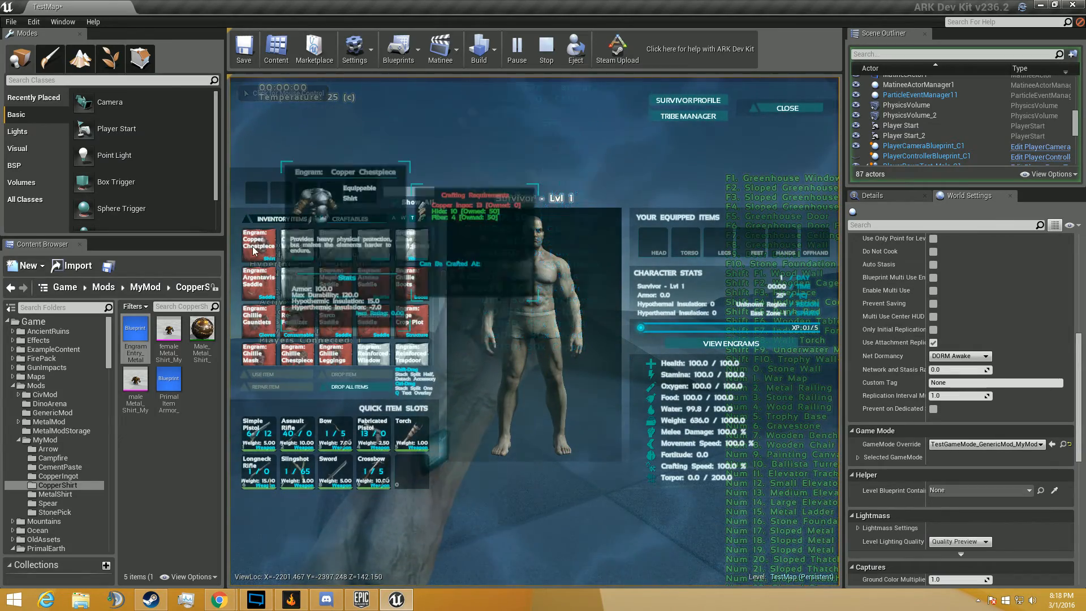
{"action": "left_click", "coordinate": [303, 245]}
{"action": "left_click", "coordinate": [293, 375]}
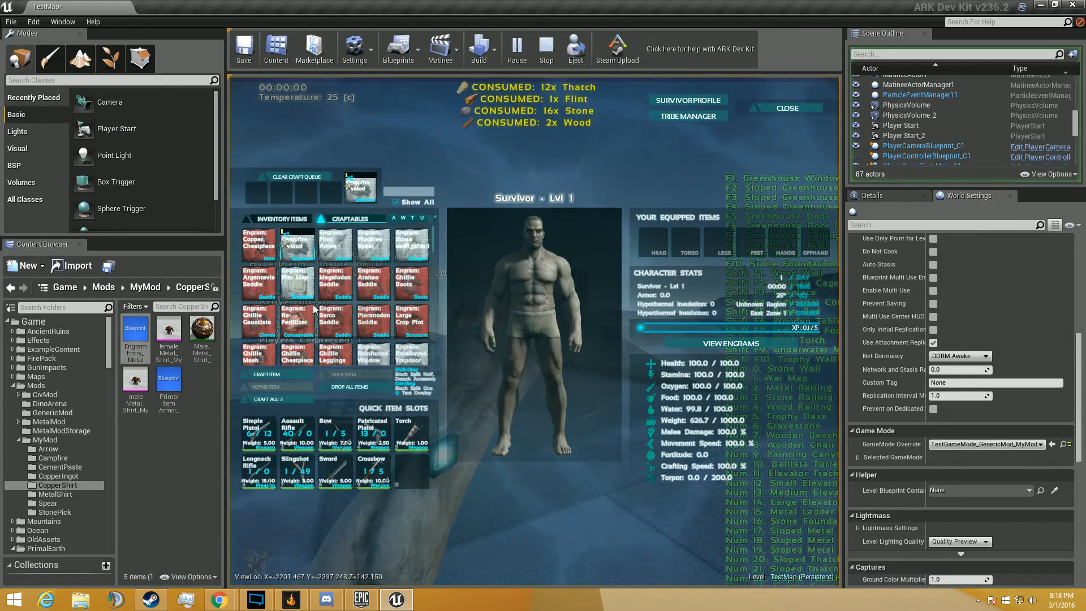
{"action": "mouse_move", "coordinate": [262, 240]}
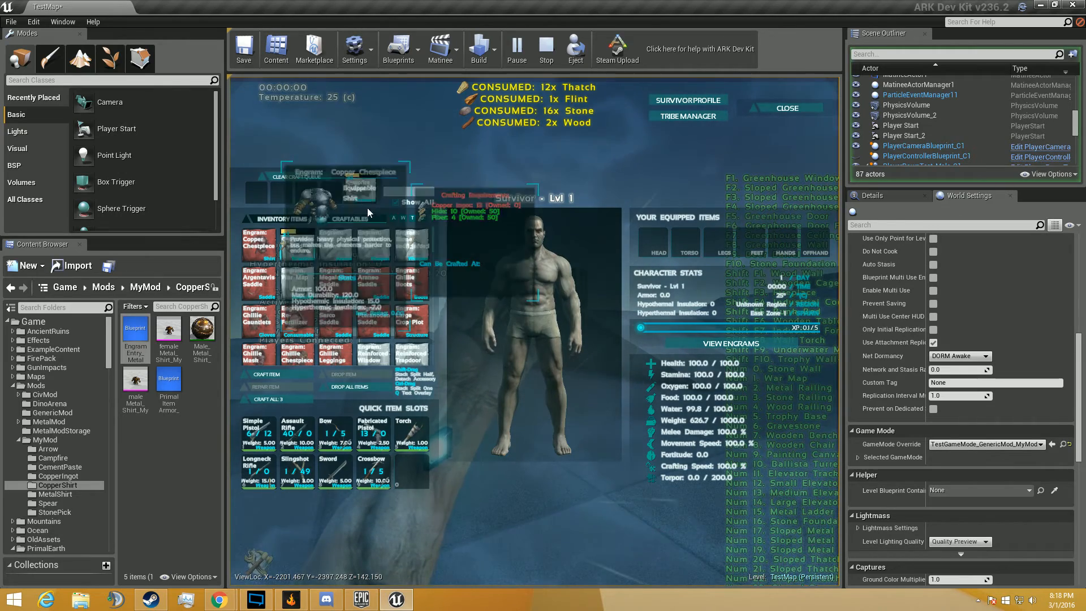
Take the crafted MyMod campfire from the player's inventory and place it on the ground
{"action": "left_click", "coordinate": [281, 219]}
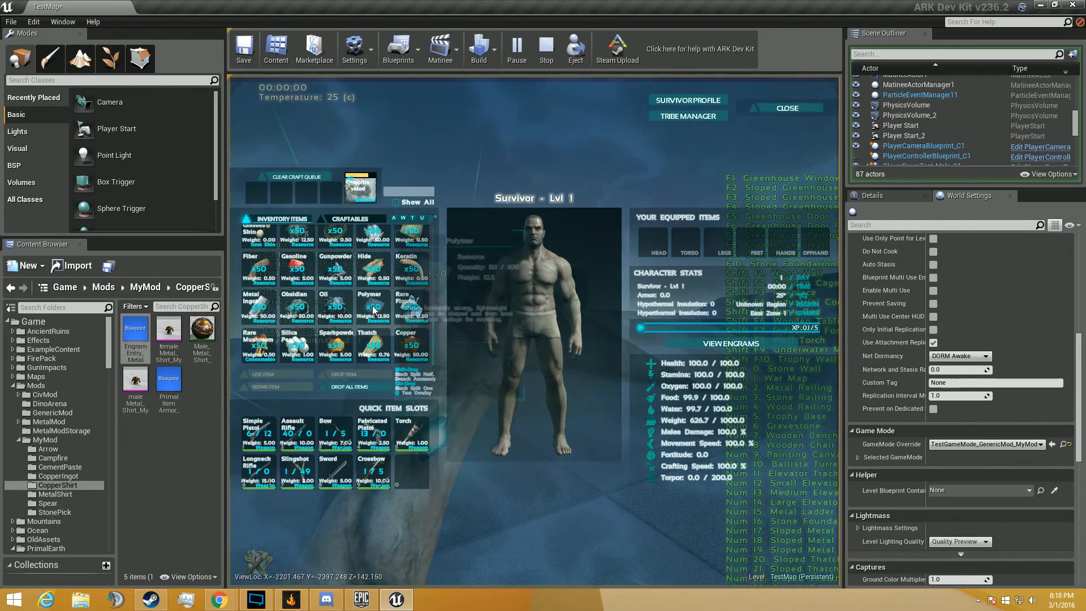
{"action": "left_click", "coordinate": [411, 344]}
{"action": "double_click", "coordinate": [270, 343]}
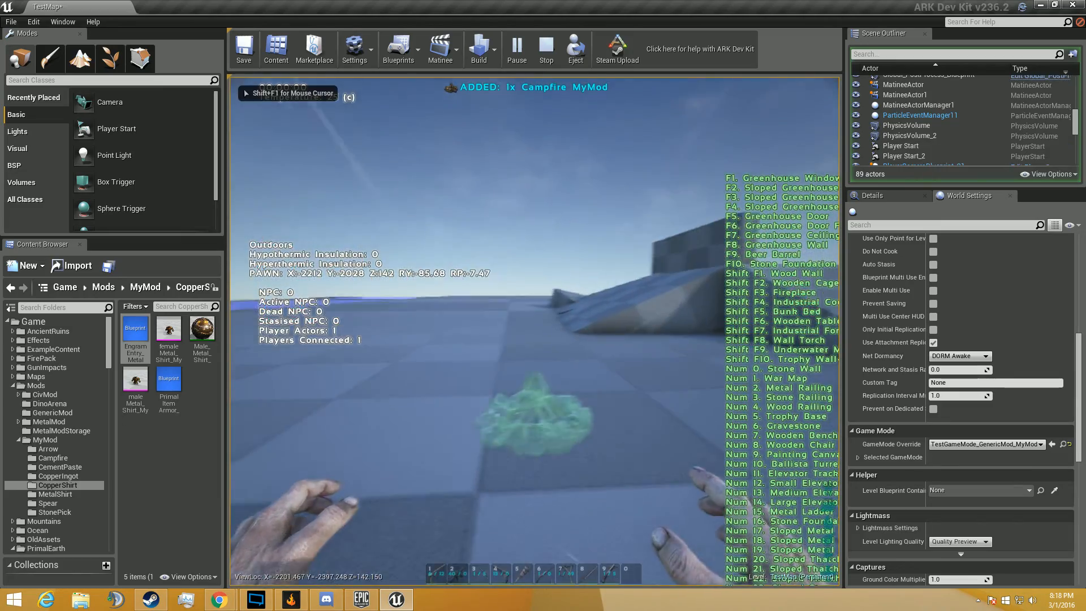
{"action": "left_click", "coordinate": [507, 362]}
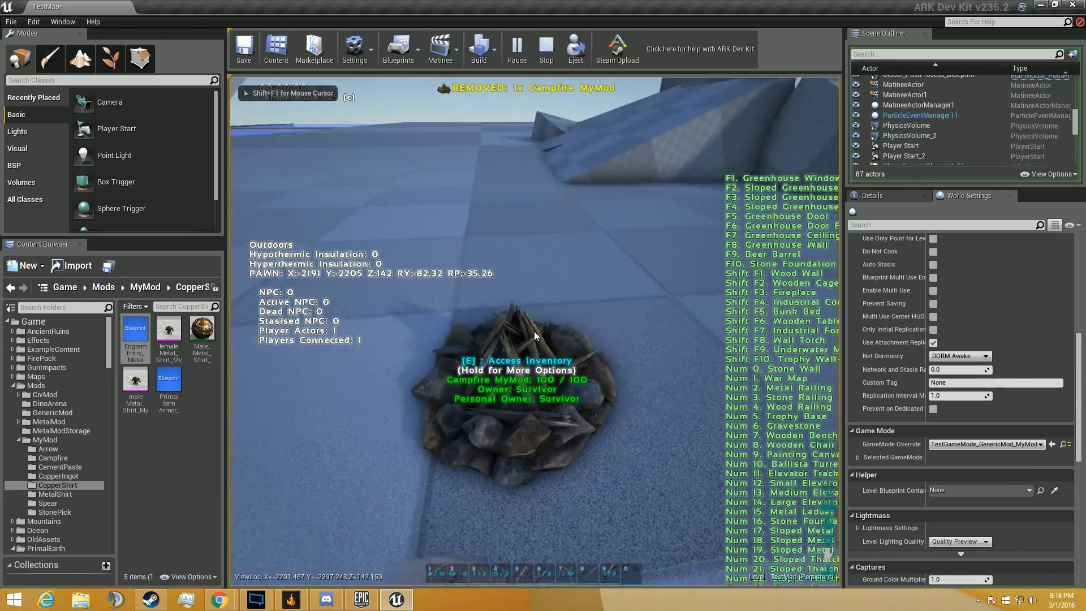
Load the campfire with copper and sparkpowder, take the thatch back out, light the fire and leave its inventory
{"action": "key", "text": "e"}
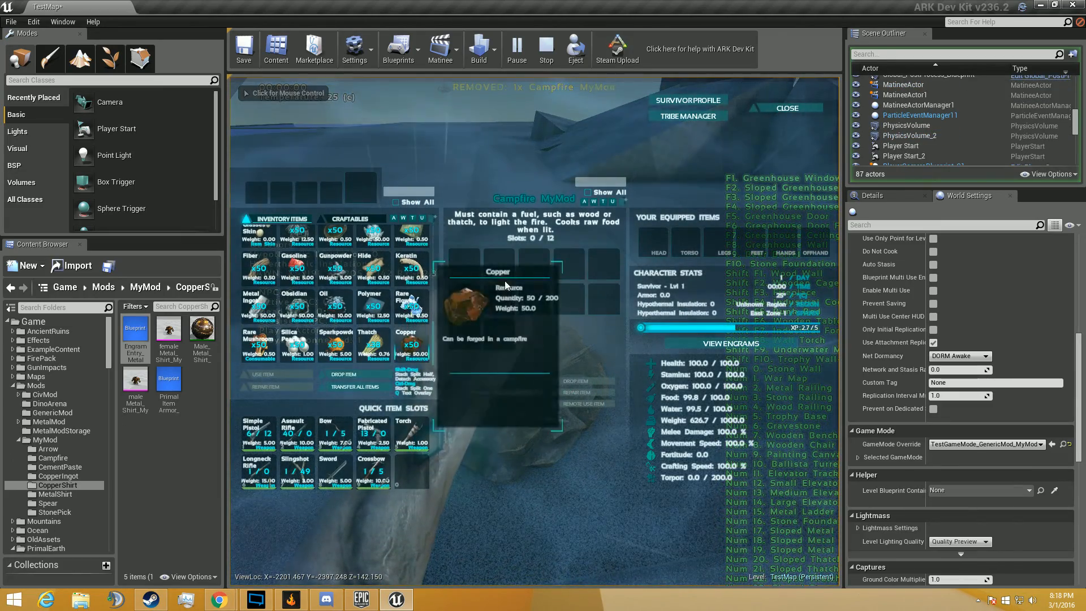
{"action": "double_click", "coordinate": [410, 343]}
{"action": "double_click", "coordinate": [374, 344]}
{"action": "left_click", "coordinate": [485, 380]}
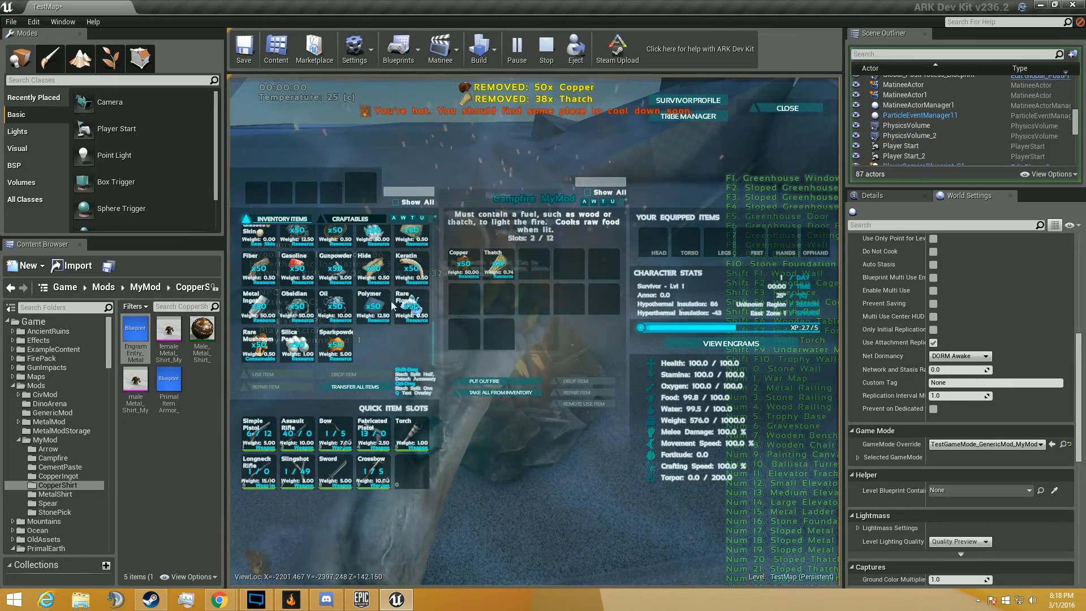
{"action": "double_click", "coordinate": [335, 342]}
{"action": "left_click_drag", "start_coordinate": [364, 315], "coordinate": [345, 334]}
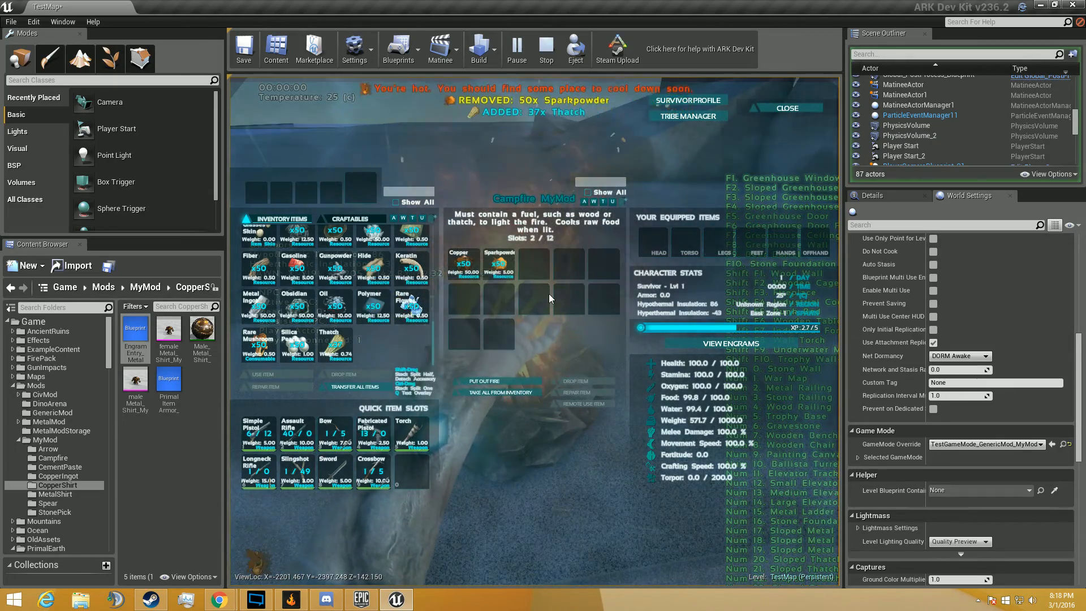
{"action": "key", "text": "f"}
{"action": "key", "text": "w"}
{"action": "key", "text": "w"}
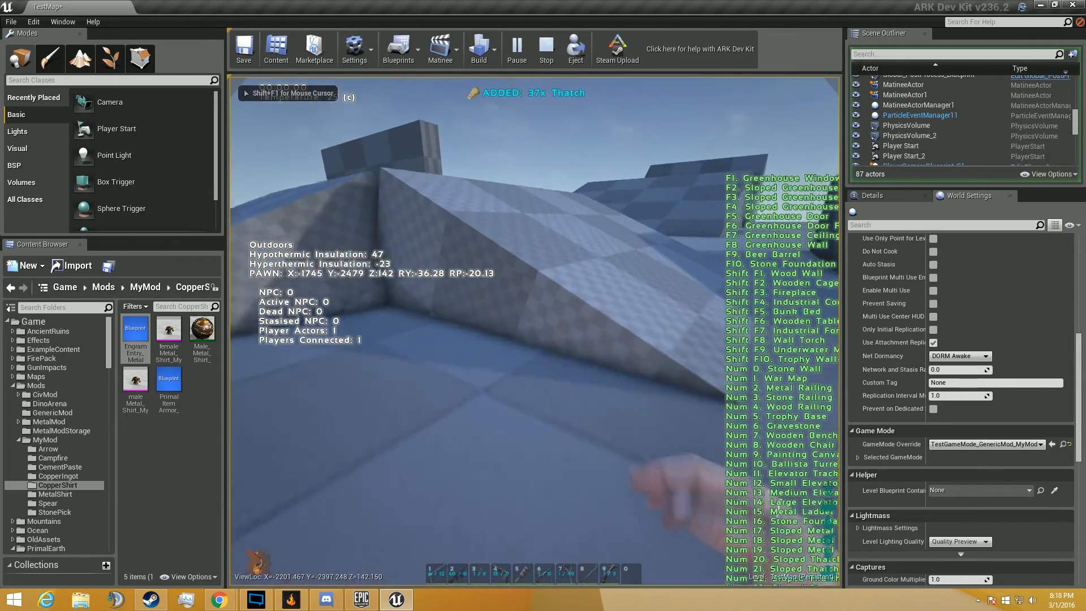
Open the CopperShirt item blueprint and locate its Item Icon Material Parent asset in the Content Browser
{"action": "key", "text": "Tab"}
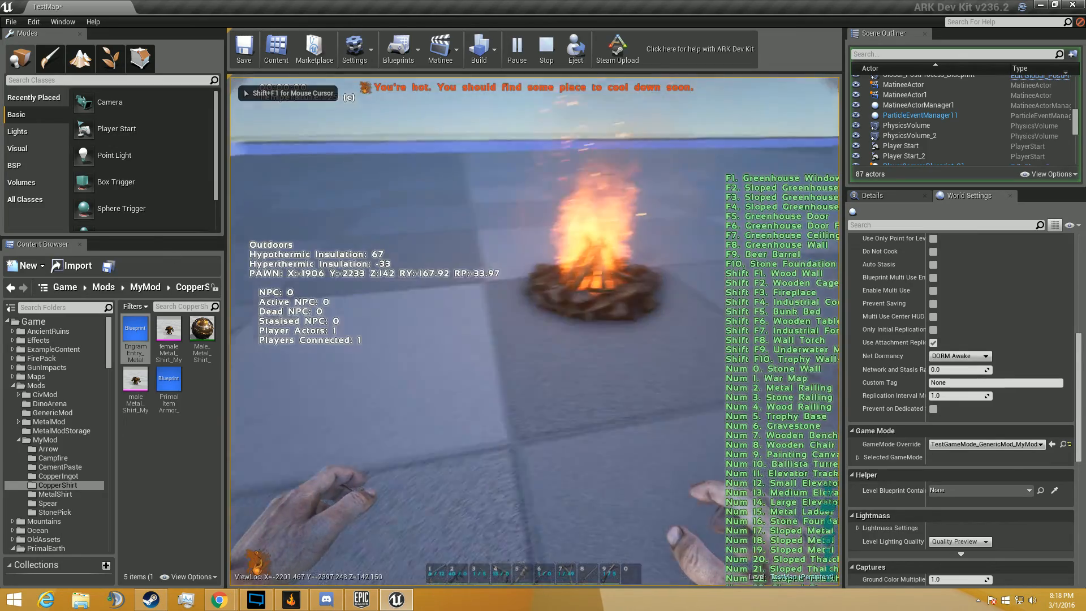
{"action": "key", "text": "shift+F1"}
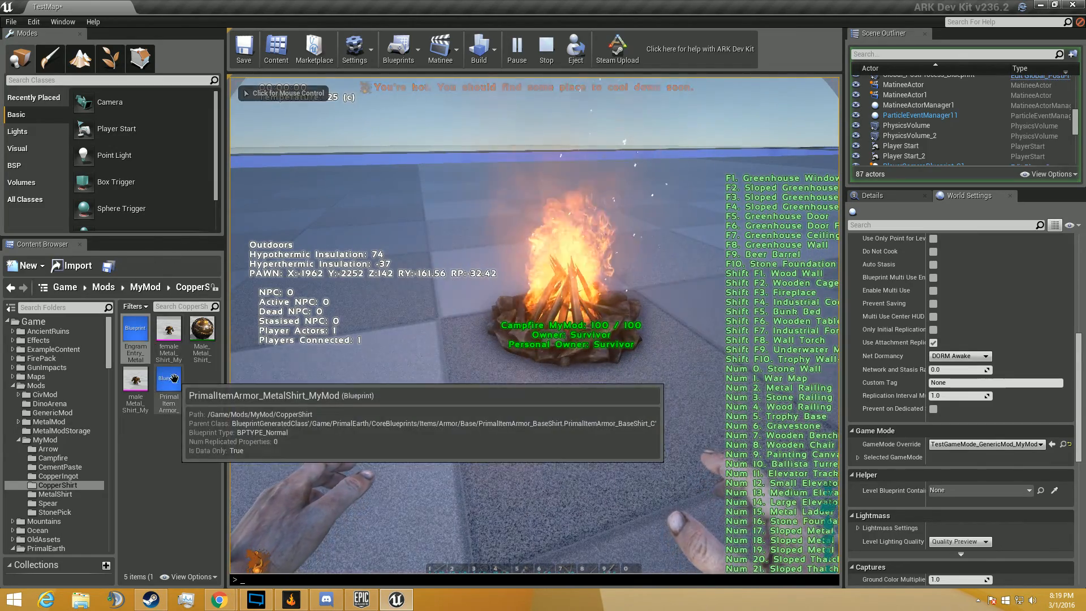
{"action": "double_click", "coordinate": [169, 382]}
{"action": "scroll", "coordinate": [331, 373], "scroll_direction": "down", "scroll_amount": 15}
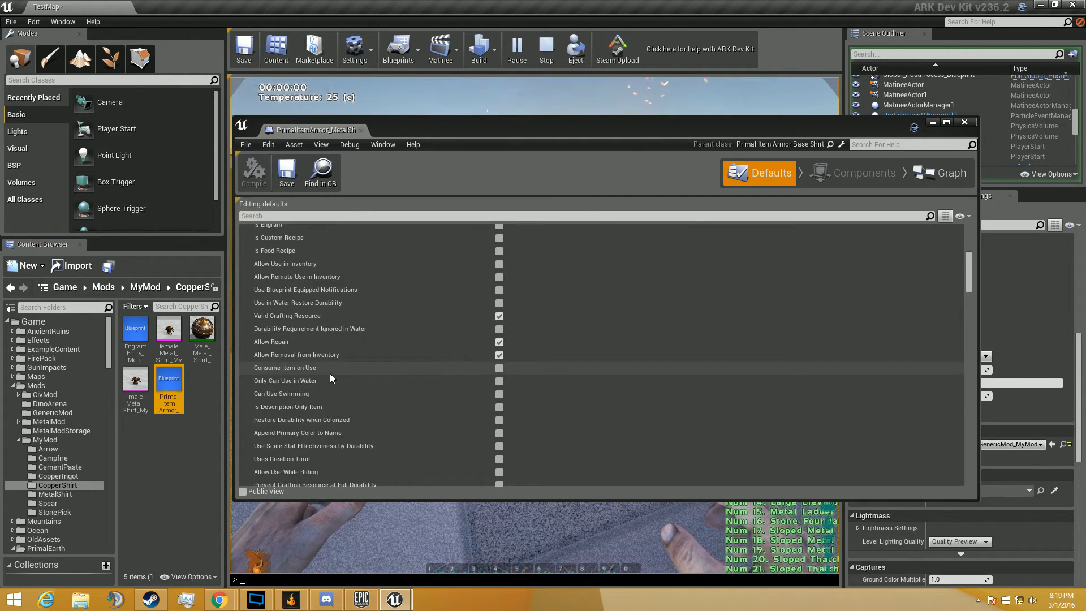
{"action": "scroll", "coordinate": [331, 374], "scroll_direction": "down", "scroll_amount": 15}
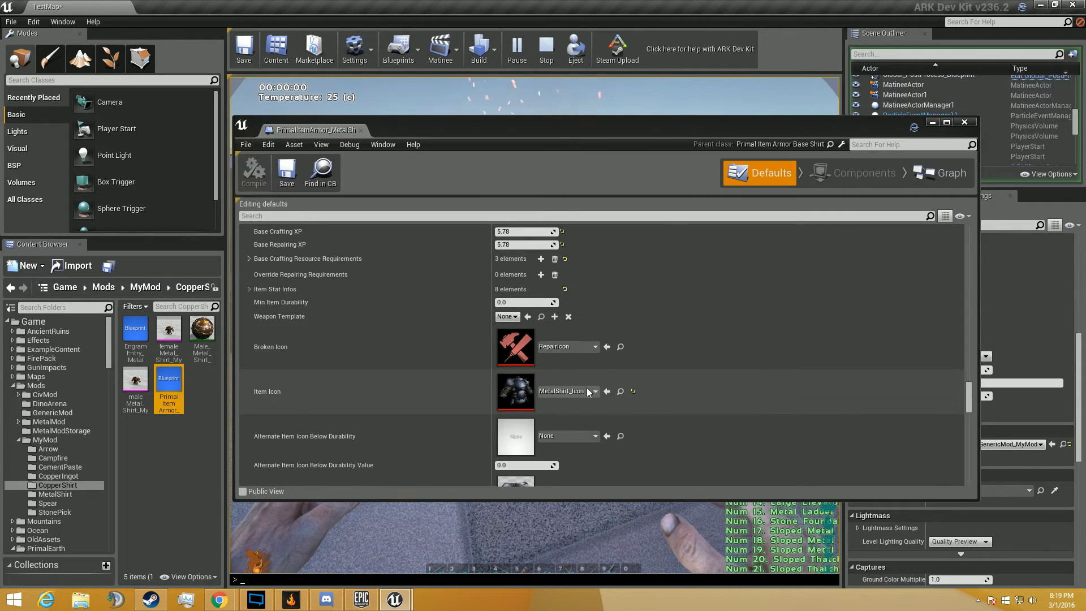
{"action": "scroll", "coordinate": [566, 422], "scroll_direction": "down", "scroll_amount": 3}
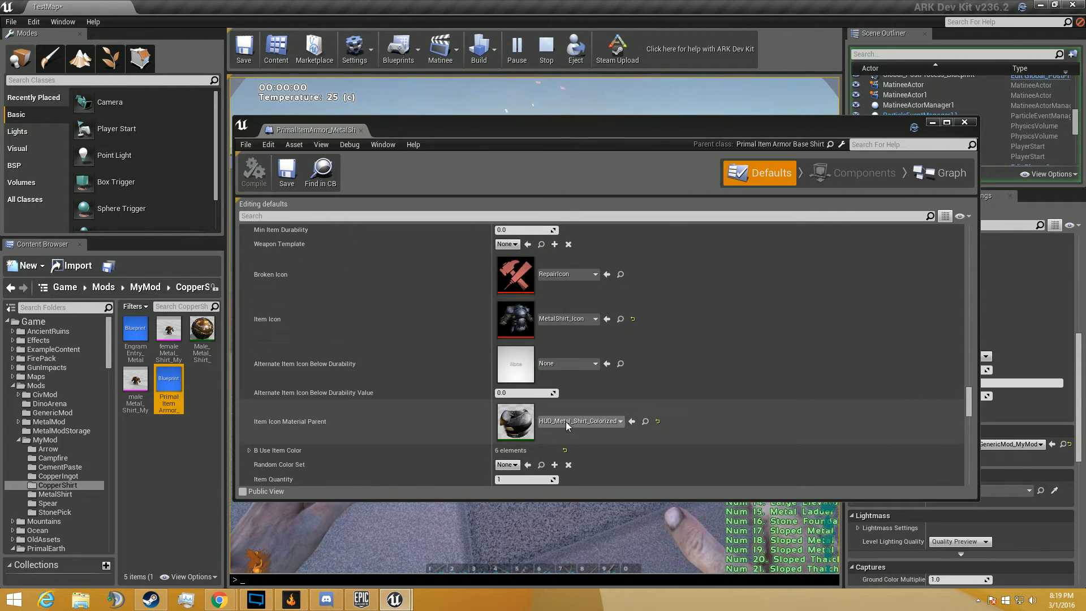
{"action": "left_click", "coordinate": [645, 421]}
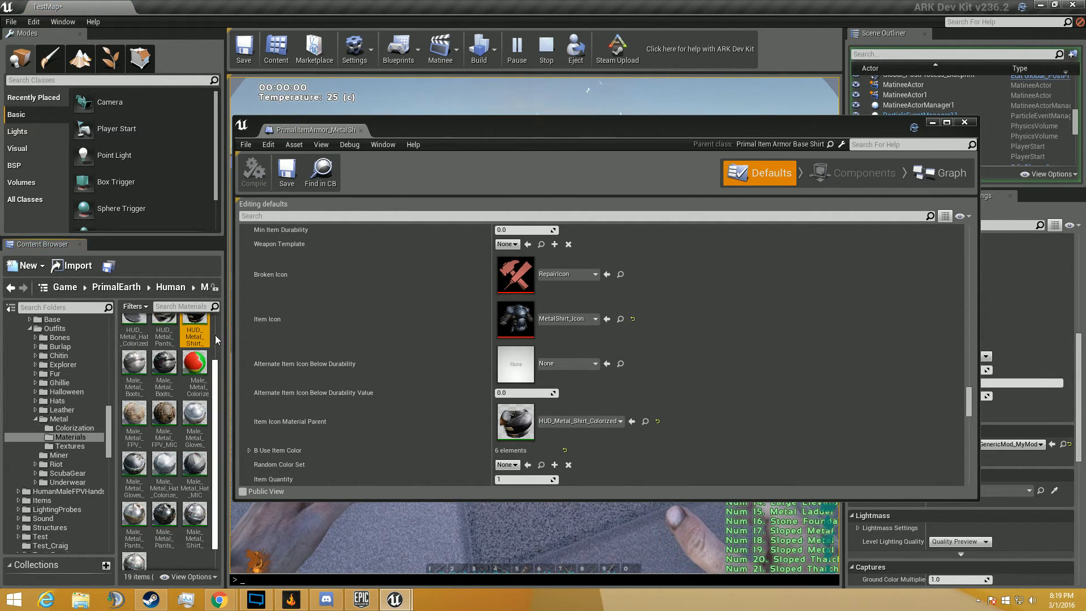
Inspect the HUD_Metal_Shirt_Colorized material instance from several angles, and close it and the armor blueprint
{"action": "double_click", "coordinate": [196, 327]}
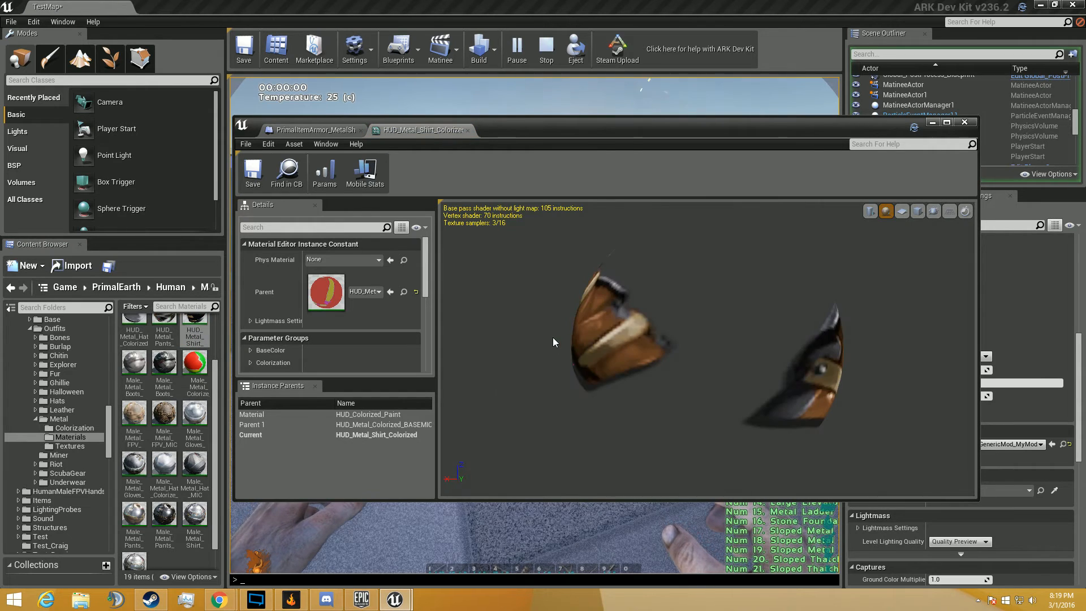
{"action": "left_click_drag", "start_coordinate": [678, 346], "coordinate": [684, 391]}
{"action": "right_click_drag", "start_coordinate": [684, 390], "coordinate": [684, 429]}
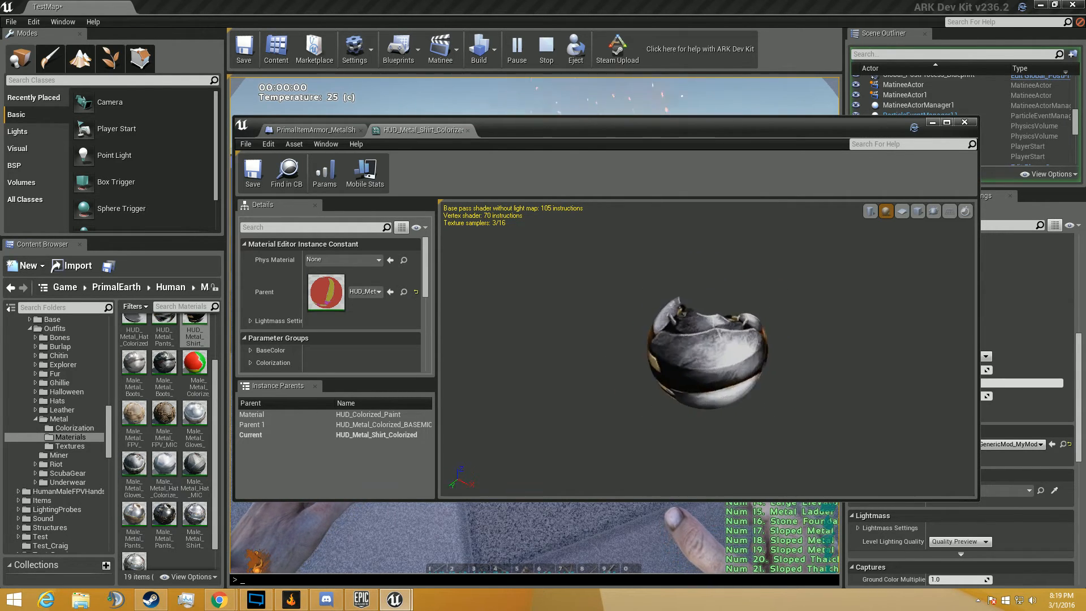
{"action": "mouse_move", "coordinate": [585, 342]}
{"action": "left_mouse_down"}
{"action": "mouse_move", "coordinate": [656, 345]}
{"action": "mouse_move", "coordinate": [584, 342]}
{"action": "left_mouse_up"}
{"action": "scroll", "coordinate": [390, 346], "scroll_direction": "down", "scroll_amount": 3}
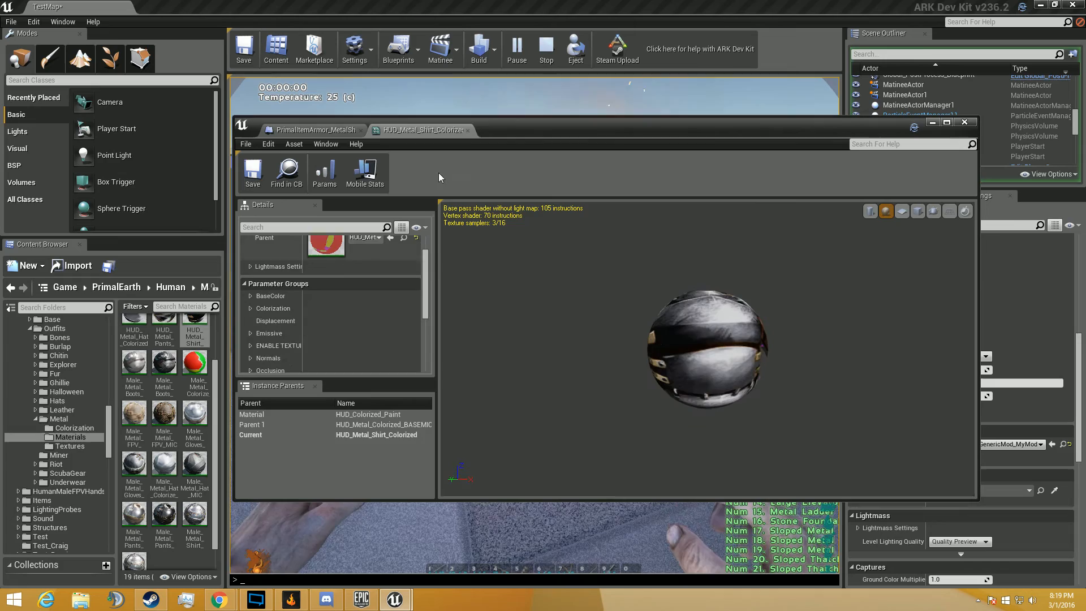
{"action": "left_click", "coordinate": [468, 130]}
{"action": "left_click", "coordinate": [361, 131]}
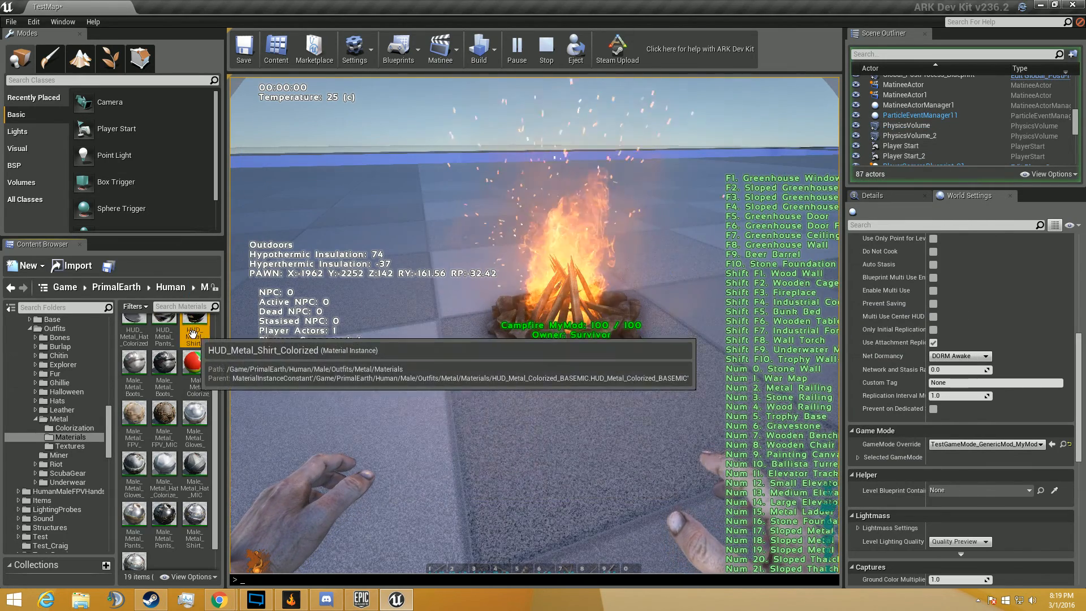
Copy HUD_Metal_Shirt_Colorized into MyMod's CopperShirt folder and open that folder
{"action": "left_click_drag", "start_coordinate": [194, 330], "coordinate": [91, 377]}
{"action": "left_click_drag", "start_coordinate": [127, 463], "coordinate": [82, 440]}
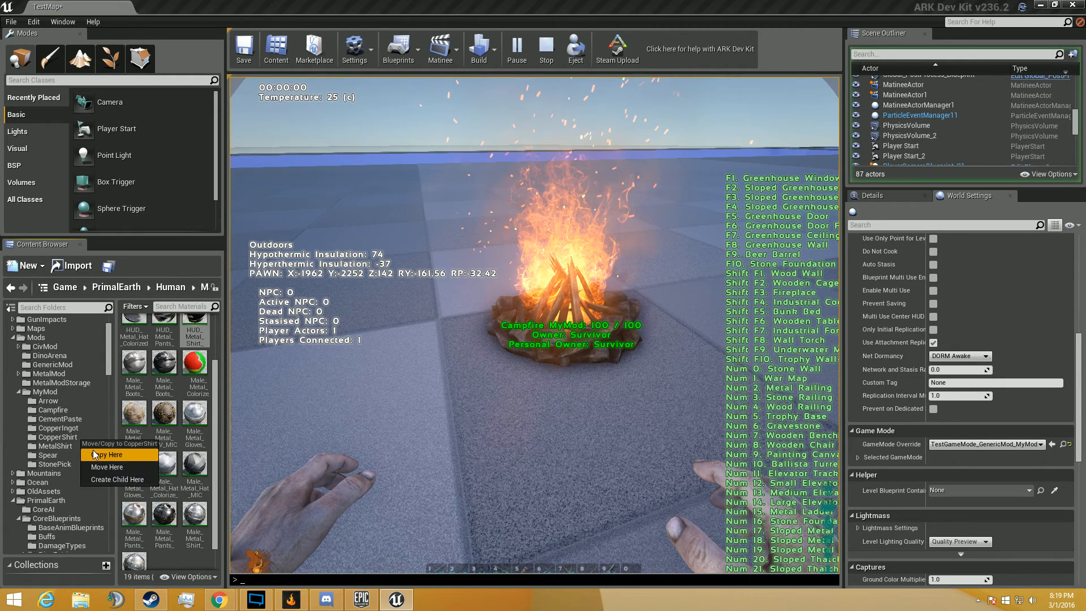
{"action": "left_click", "coordinate": [93, 450]}
{"action": "left_click", "coordinate": [66, 438]}
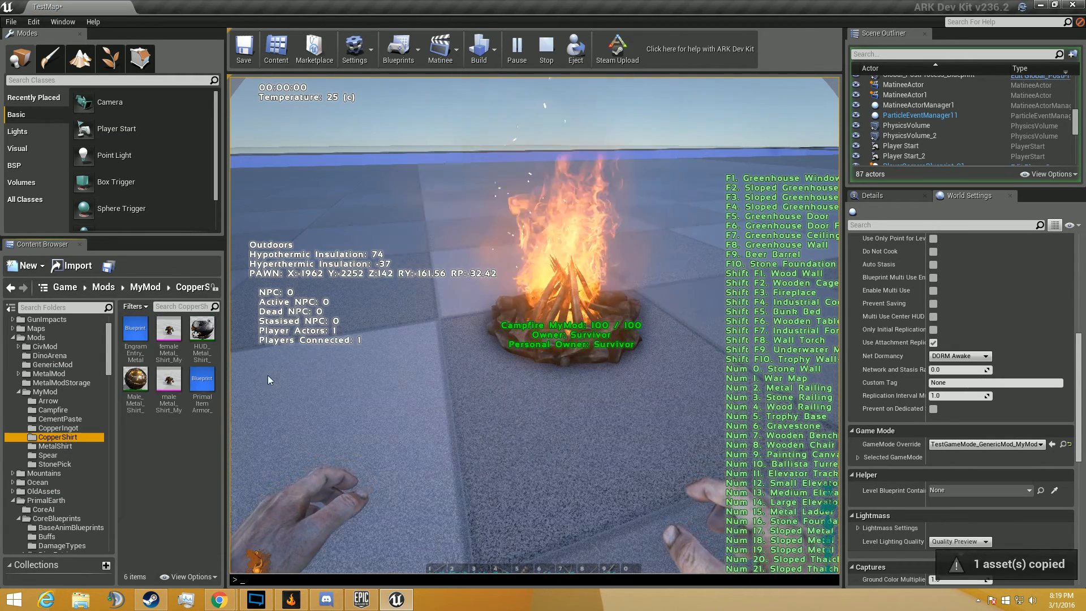
Rename the copied material instance as HUD_Metal_Shirt_Colorized_MyMod
{"action": "left_click", "coordinate": [202, 342]}
{"action": "key", "text": "F2"}
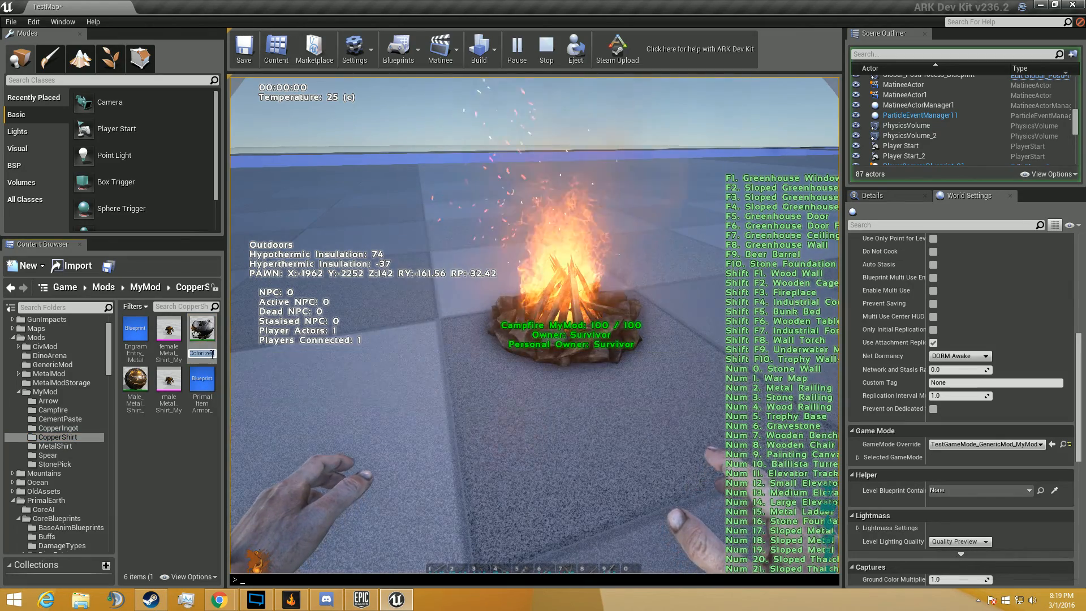
{"action": "left_click", "coordinate": [215, 354]}
{"action": "type", "text": "_MyMod"}
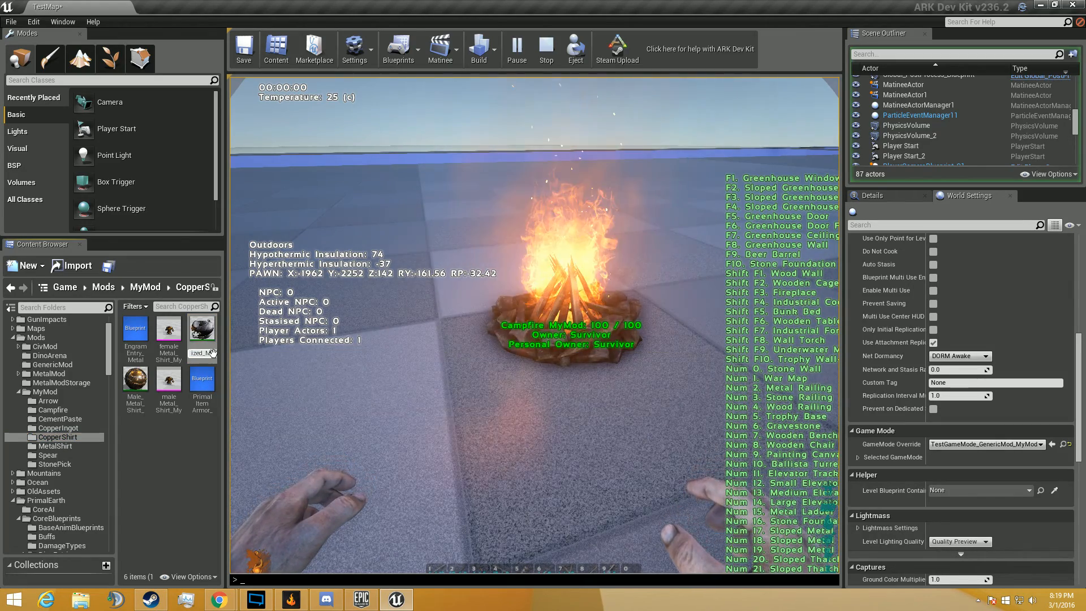
{"action": "key", "text": "Return"}
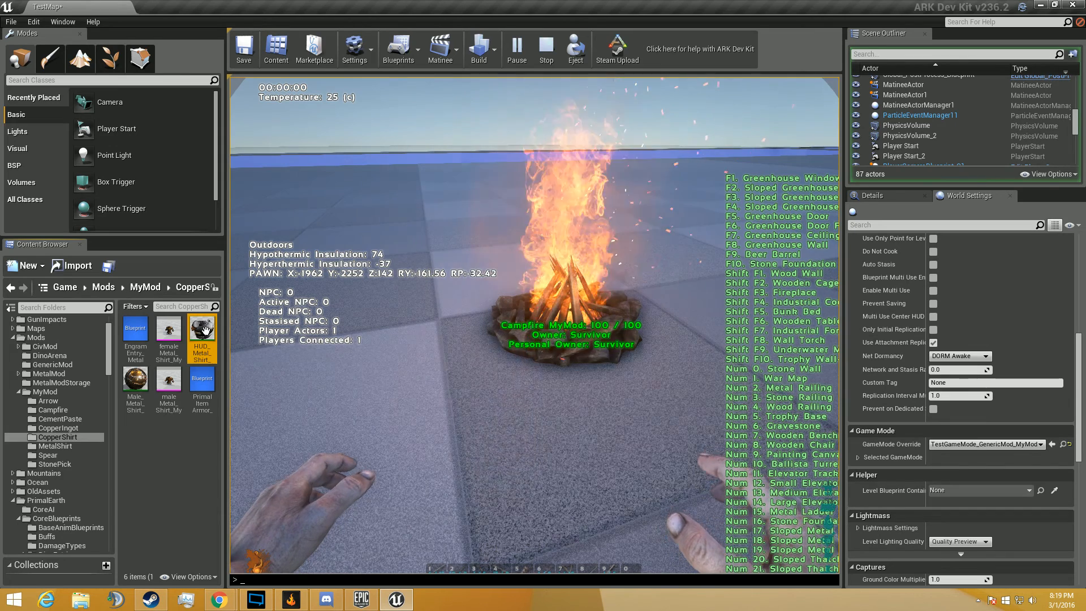
Set Color0 and Color2 of HUD_Metal_Shirt_Colorized_MyMod to the saved dark brown swatch
{"action": "double_click", "coordinate": [207, 345]}
{"action": "scroll", "coordinate": [255, 305], "scroll_direction": "down", "scroll_amount": 3}
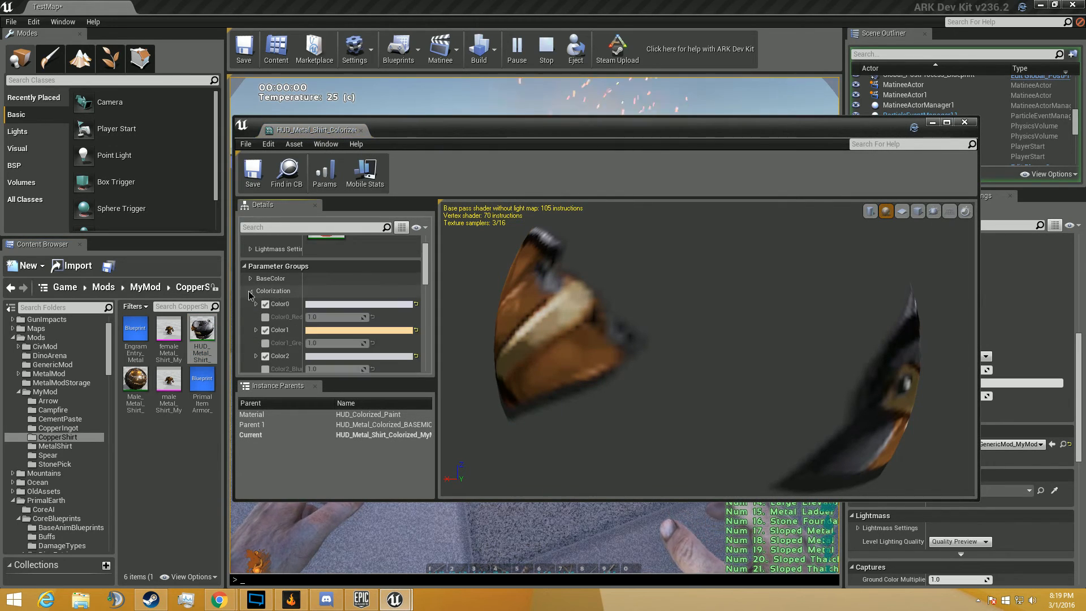
{"action": "scroll", "coordinate": [252, 292], "scroll_direction": "down", "scroll_amount": 2}
{"action": "left_click", "coordinate": [328, 250]}
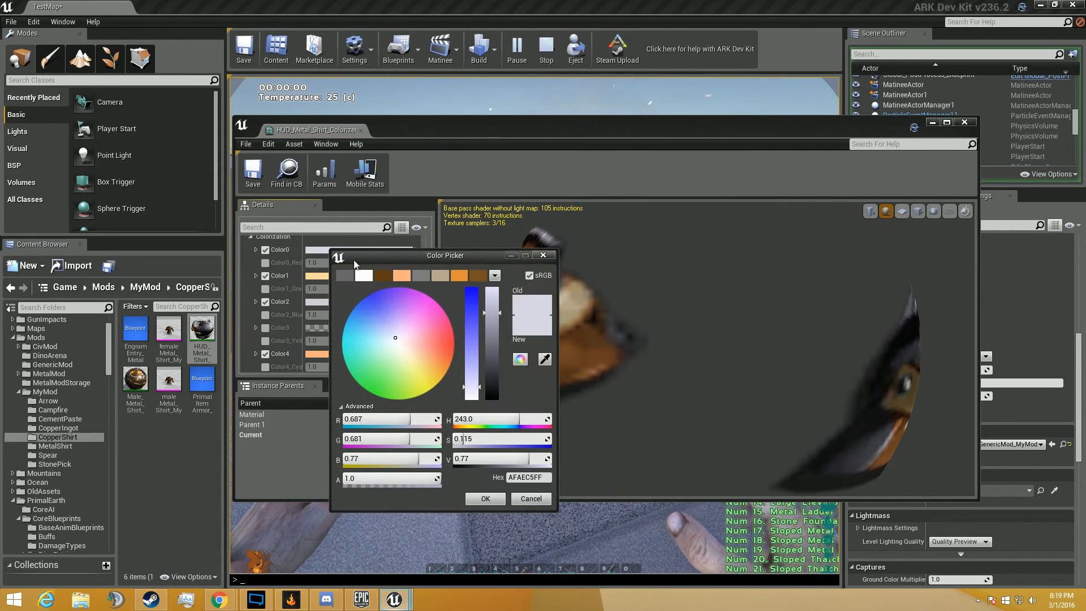
{"action": "left_click", "coordinate": [475, 275]}
{"action": "left_click", "coordinate": [485, 498]}
{"action": "left_click", "coordinate": [360, 301]}
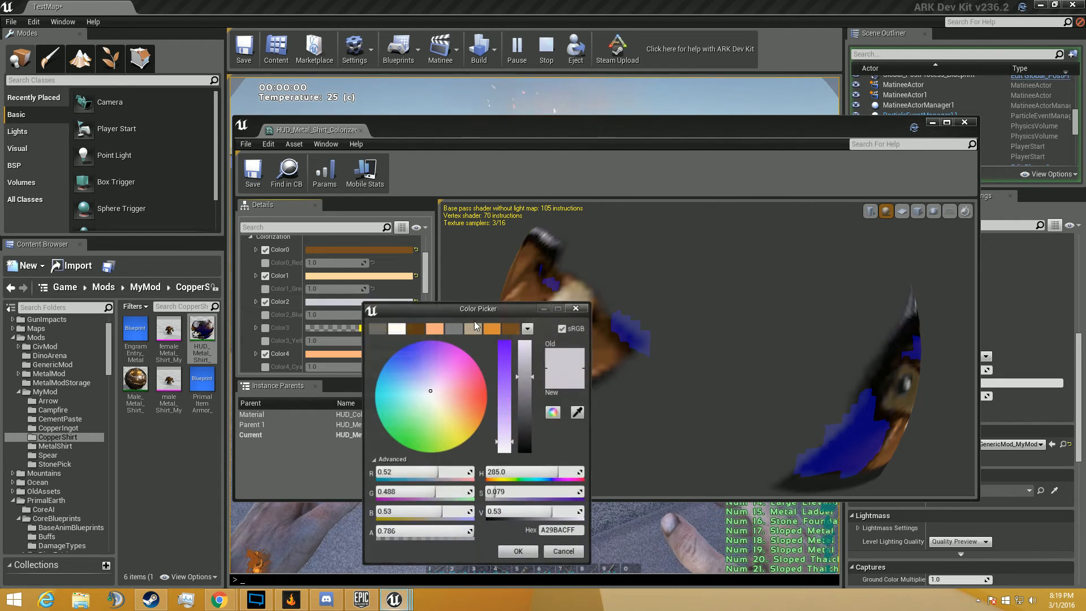
{"action": "left_click", "coordinate": [511, 328]}
{"action": "left_click", "coordinate": [518, 552]}
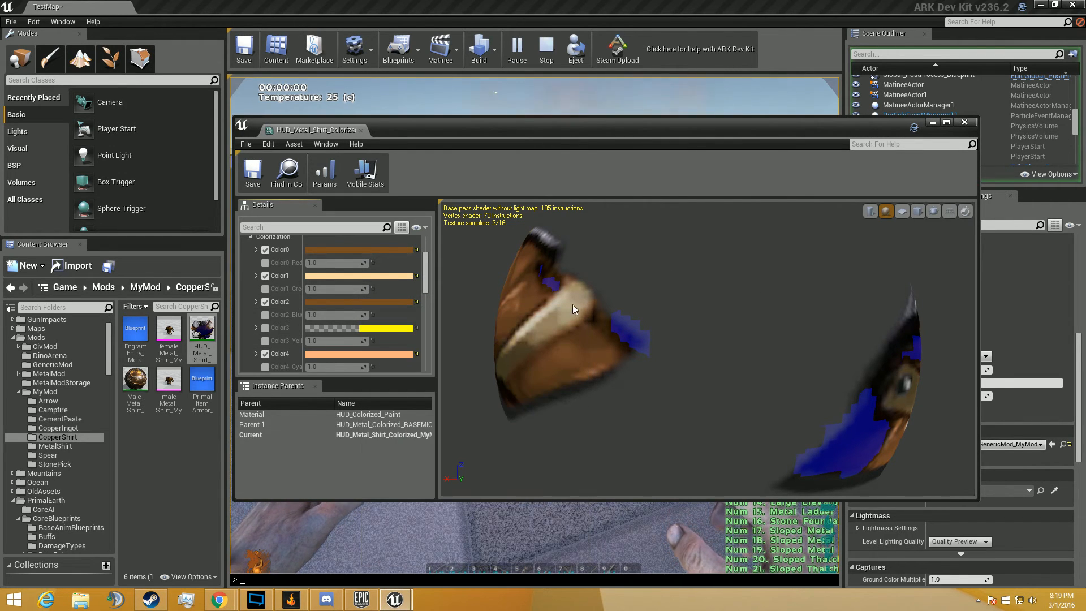
Set Color5 to the same dark brown swatch, and save and close the material instance
{"action": "scroll", "coordinate": [325, 270], "scroll_direction": "down", "scroll_amount": 2}
{"action": "left_click", "coordinate": [358, 325]}
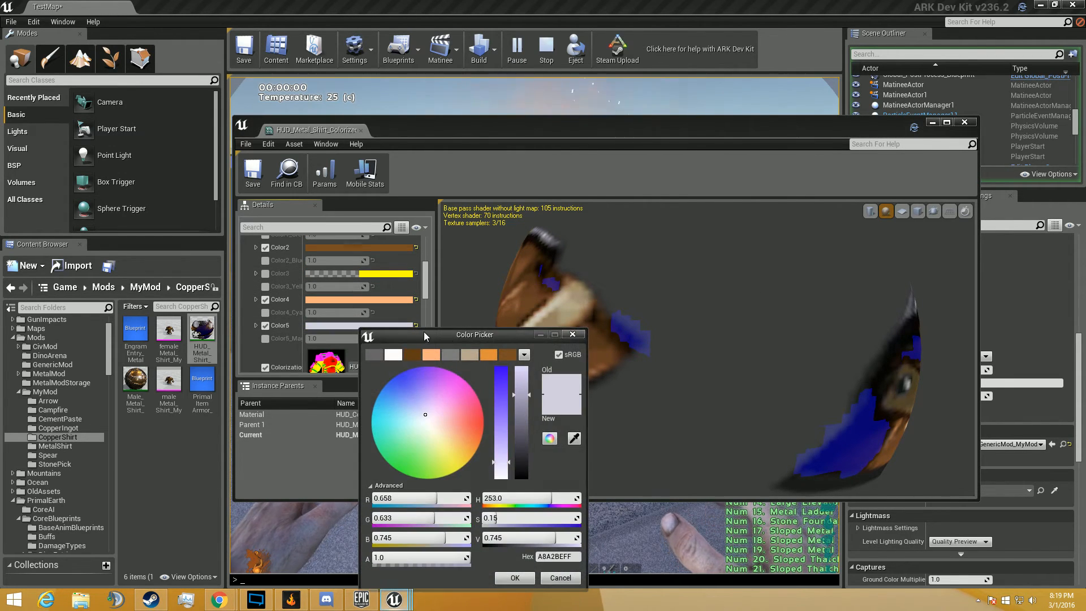
{"action": "left_click", "coordinate": [507, 354]}
{"action": "left_click", "coordinate": [515, 577]}
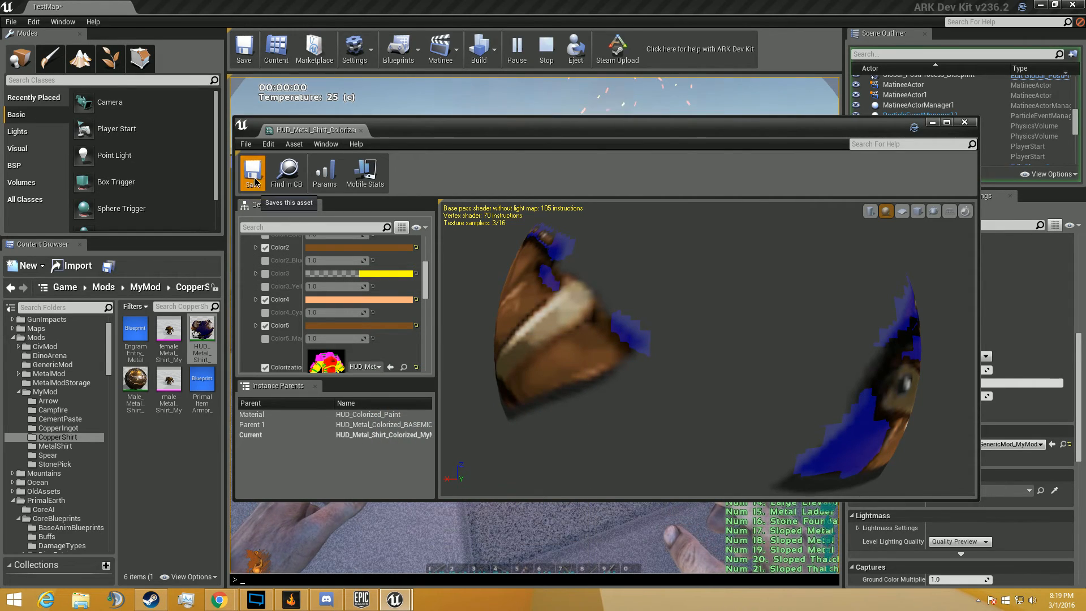
{"action": "left_click", "coordinate": [253, 179]}
{"action": "left_click", "coordinate": [361, 131]}
Assign HUD_Metal_Shirt_Colorized_MyMod as the Item Icon Material Parent in the CopperShirt item blueprint
{"action": "double_click", "coordinate": [202, 384]}
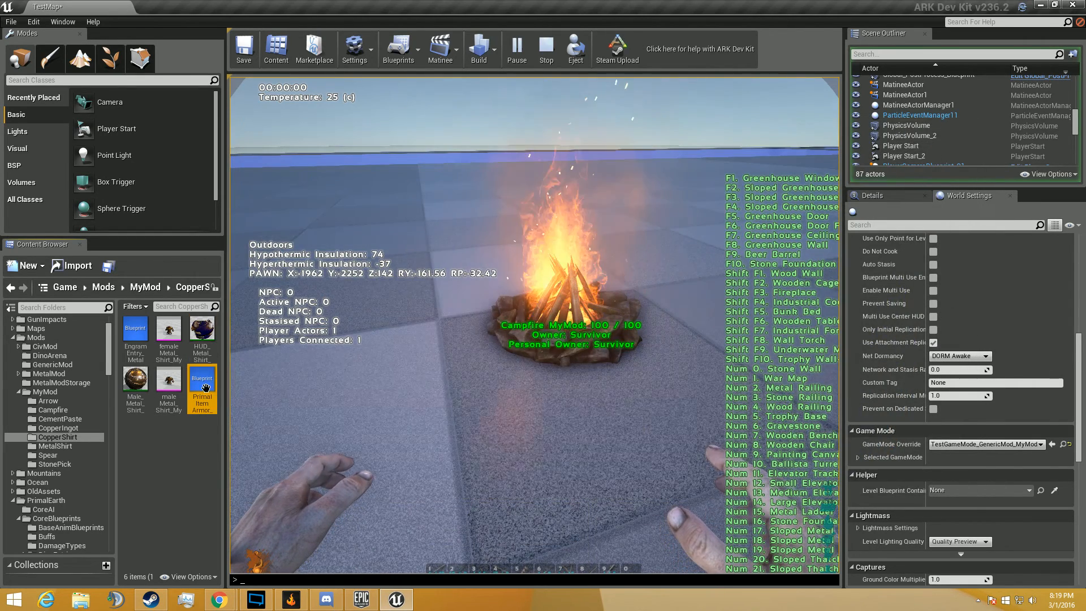
{"action": "scroll", "coordinate": [374, 401], "scroll_direction": "down", "scroll_amount": 15}
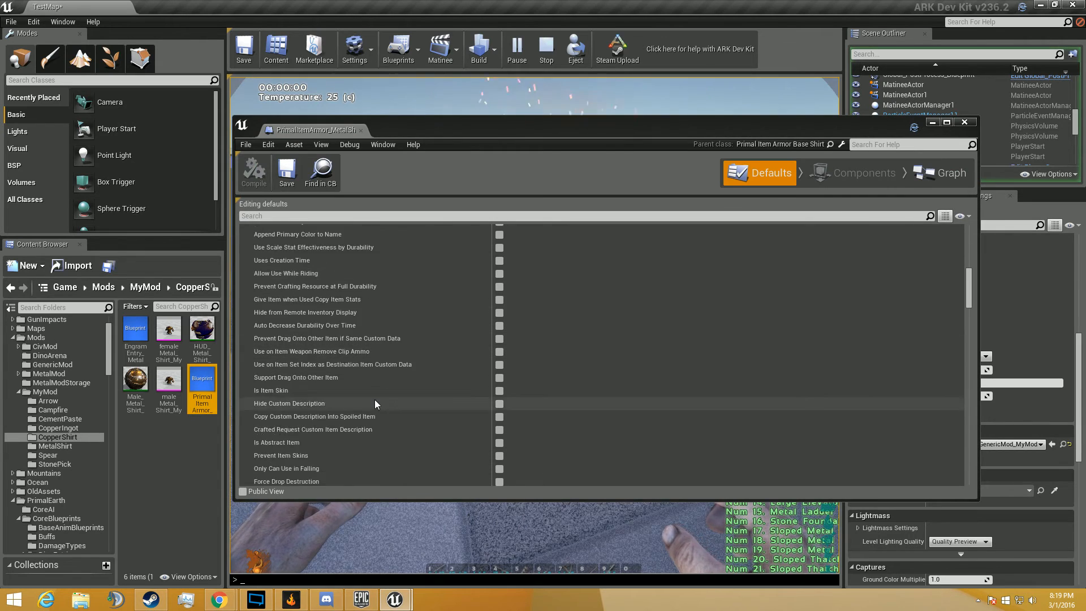
{"action": "scroll", "coordinate": [375, 399], "scroll_direction": "down", "scroll_amount": 10}
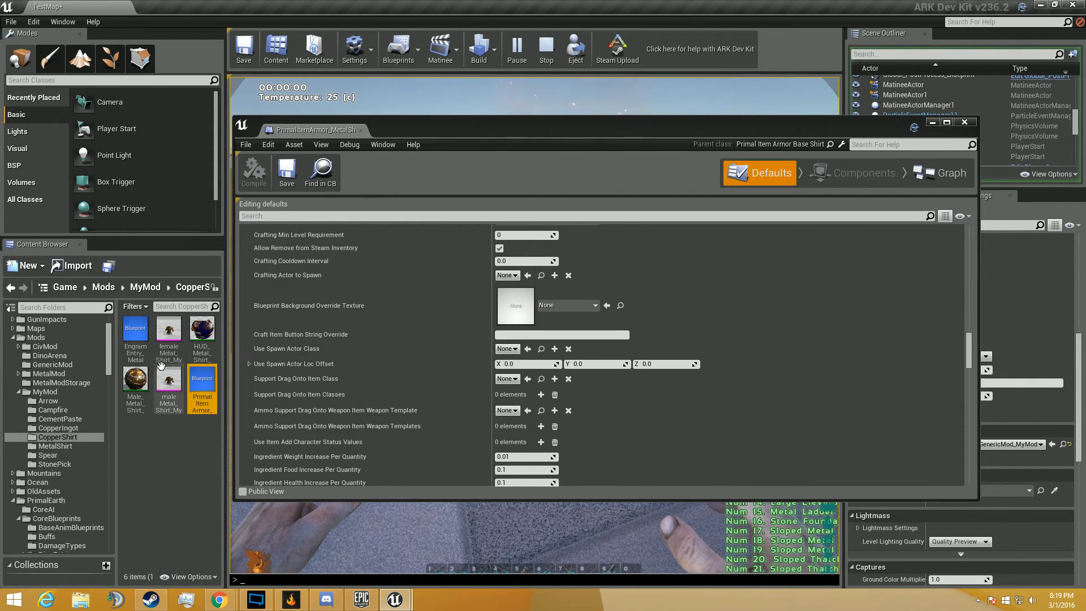
{"action": "scroll", "coordinate": [396, 366], "scroll_direction": "down", "scroll_amount": 10}
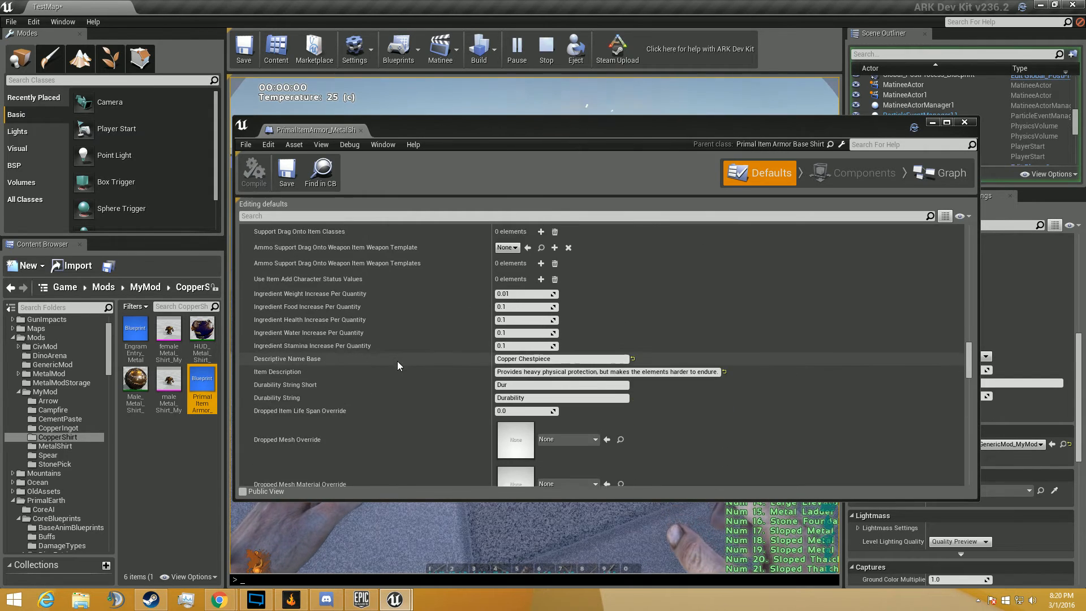
{"action": "left_click", "coordinate": [205, 332]}
{"action": "scroll", "coordinate": [338, 361], "scroll_direction": "down", "scroll_amount": 15}
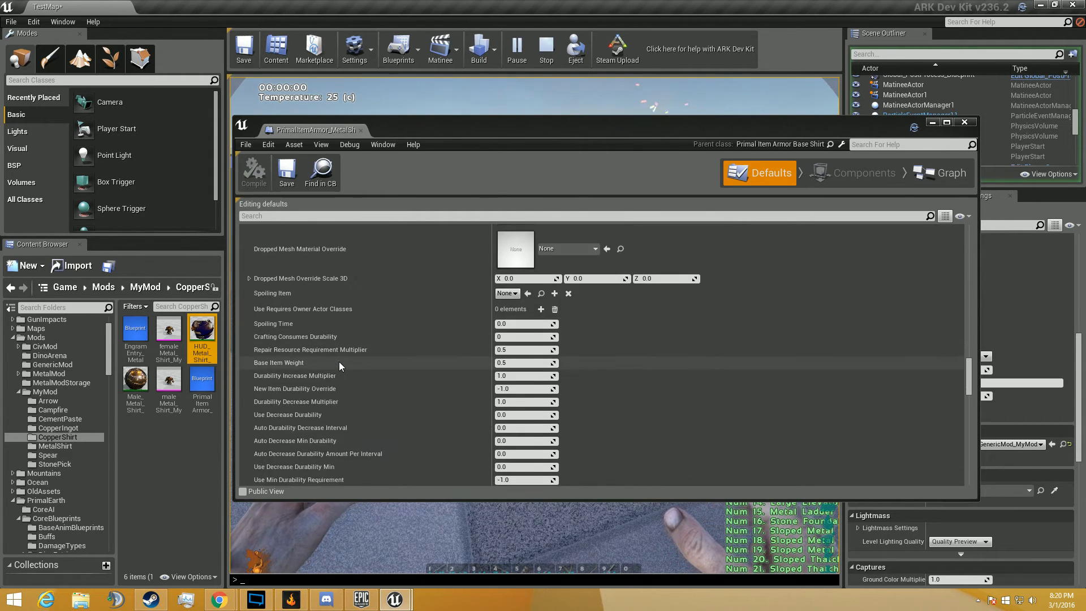
{"action": "scroll", "coordinate": [339, 362], "scroll_direction": "down", "scroll_amount": 6}
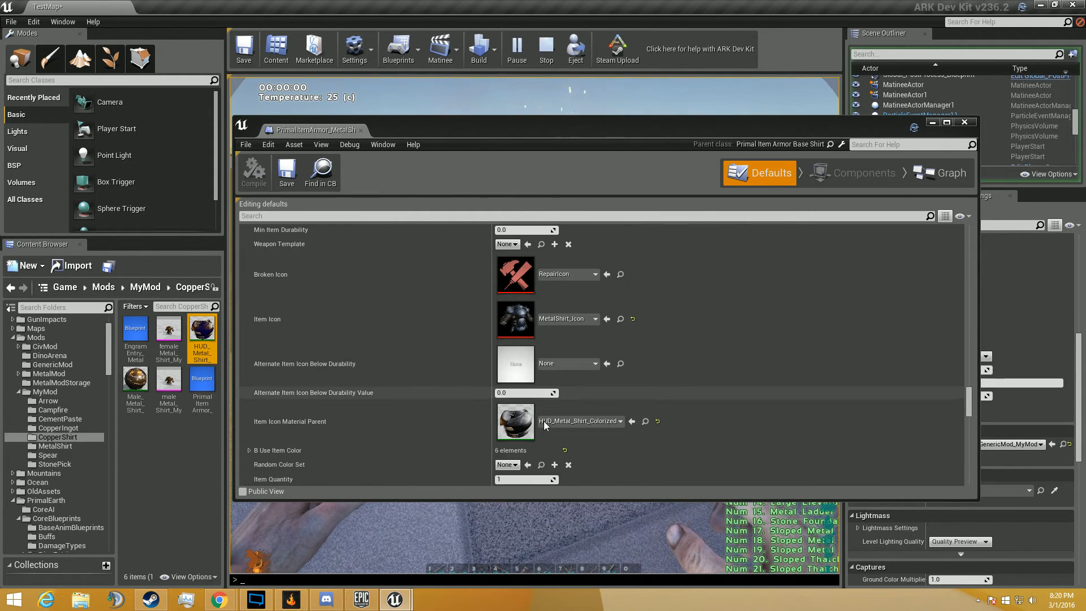
{"action": "left_click", "coordinate": [638, 422]}
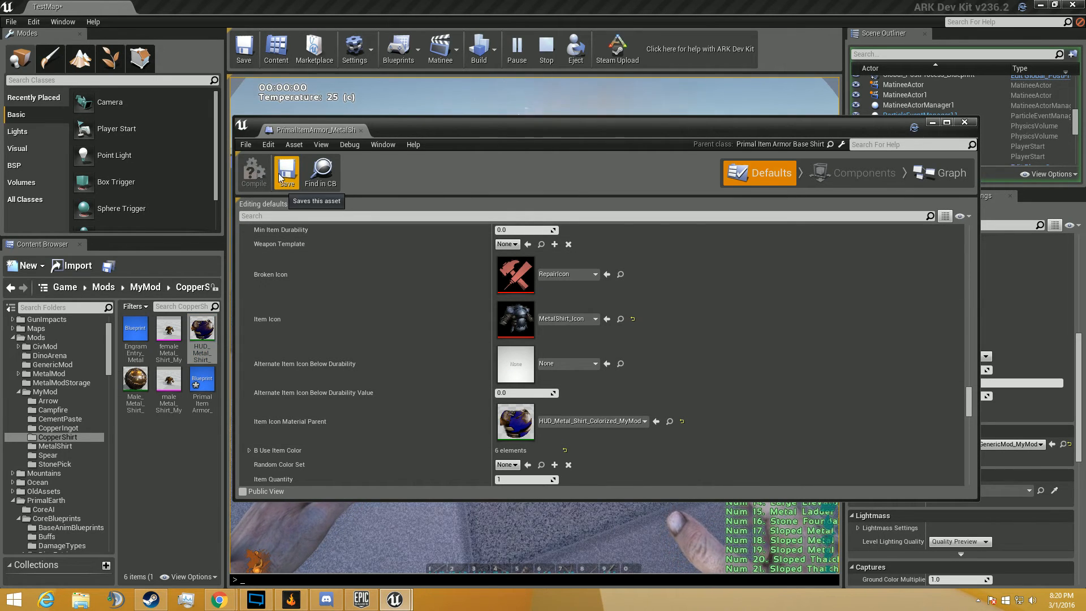
Save and close the CopperShirt item blueprint, and return to the running game with the console closed
{"action": "left_click", "coordinate": [289, 172]}
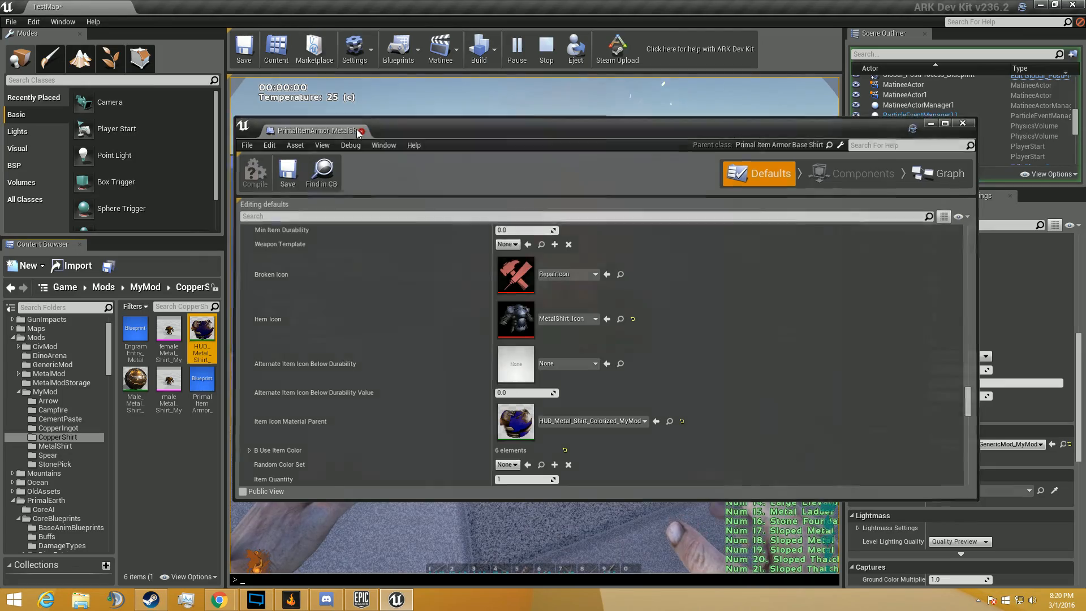
{"action": "left_click", "coordinate": [502, 357]}
{"action": "key", "text": "Tab"}
{"action": "key", "text": "Tab"}
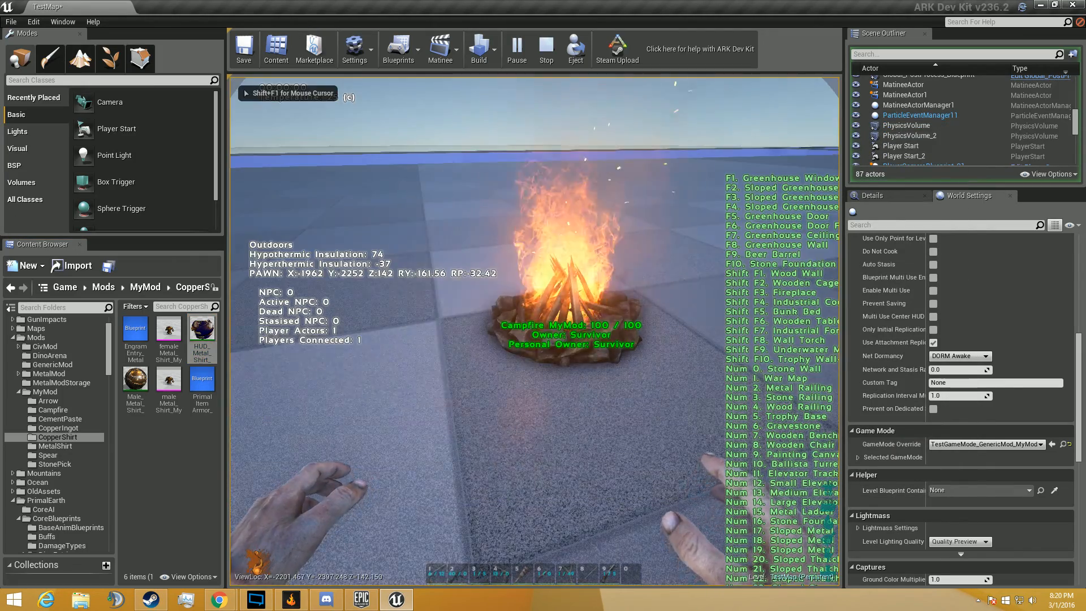
Open the Campfire MyMod inventory and transfer its copper ingots to the character's inventory
{"action": "key", "text": "w"}
{"action": "key", "text": "f"}
{"action": "scroll", "coordinate": [373, 299], "scroll_direction": "down", "scroll_amount": 5}
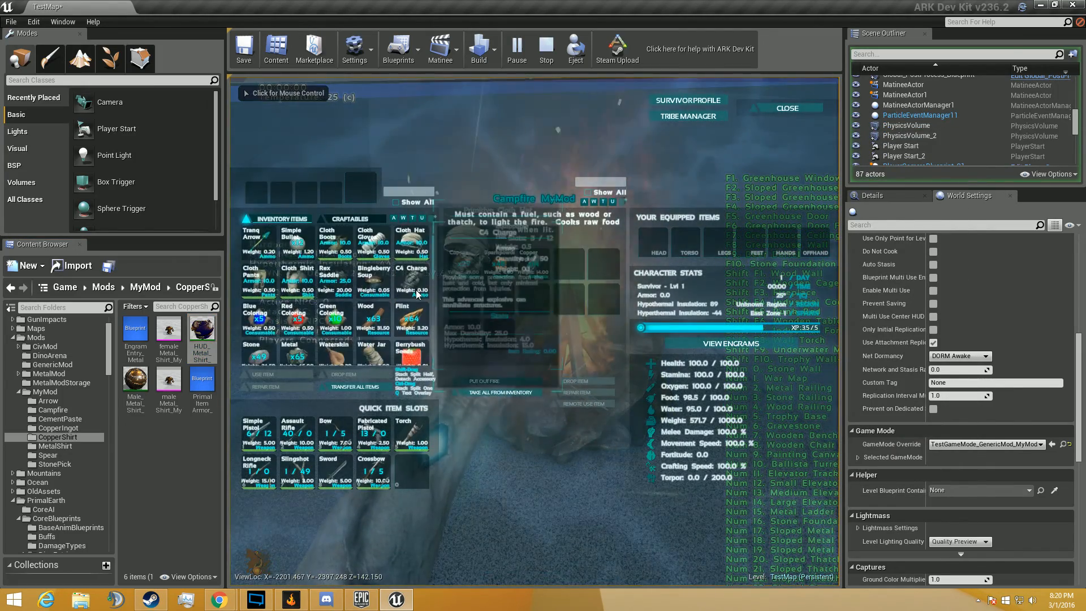
{"action": "left_click_drag", "start_coordinate": [532, 269], "coordinate": [346, 305]}
{"action": "scroll", "coordinate": [339, 303], "scroll_direction": "down", "scroll_amount": 3}
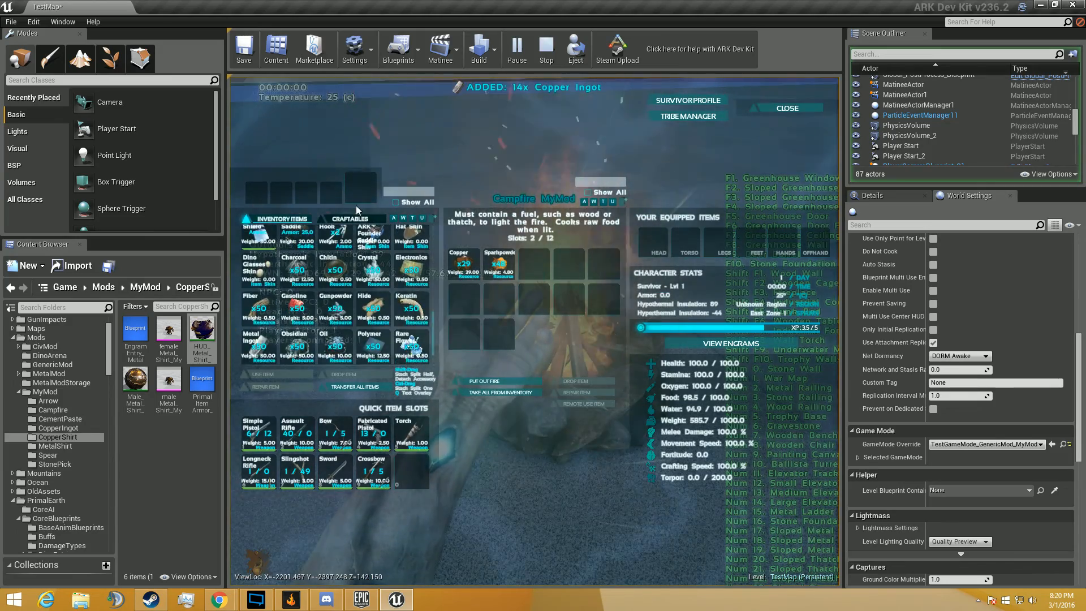
Craft a Copper Chestpiece from the character's craftables
{"action": "left_click", "coordinate": [350, 219]}
{"action": "scroll", "coordinate": [283, 260], "scroll_direction": "down", "scroll_amount": 4}
{"action": "scroll", "coordinate": [276, 257], "scroll_direction": "down", "scroll_amount": 6}
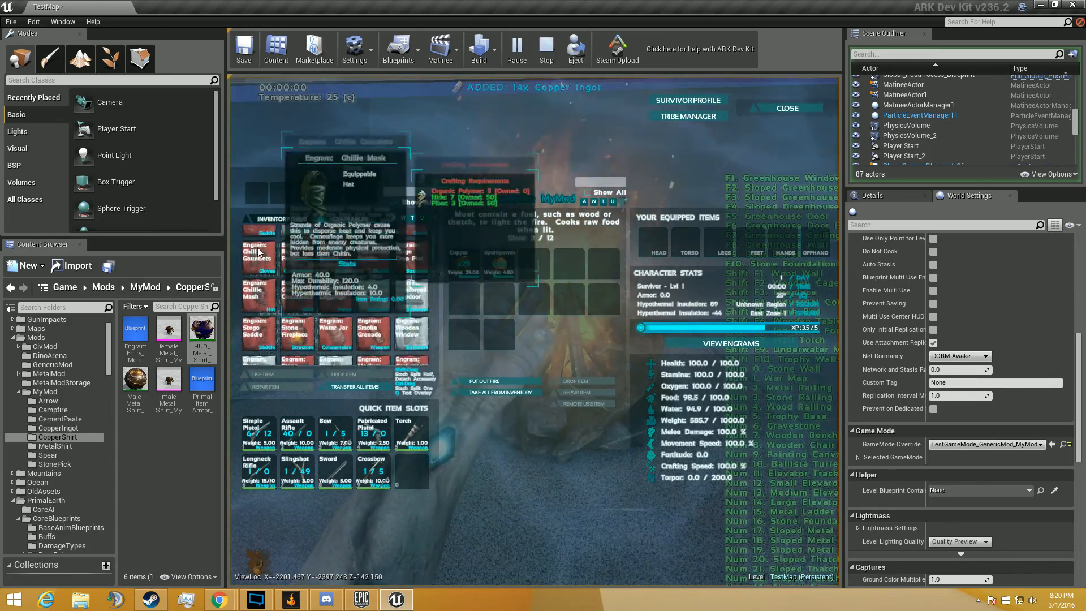
{"action": "left_click", "coordinate": [261, 247]}
{"action": "left_click", "coordinate": [271, 374]}
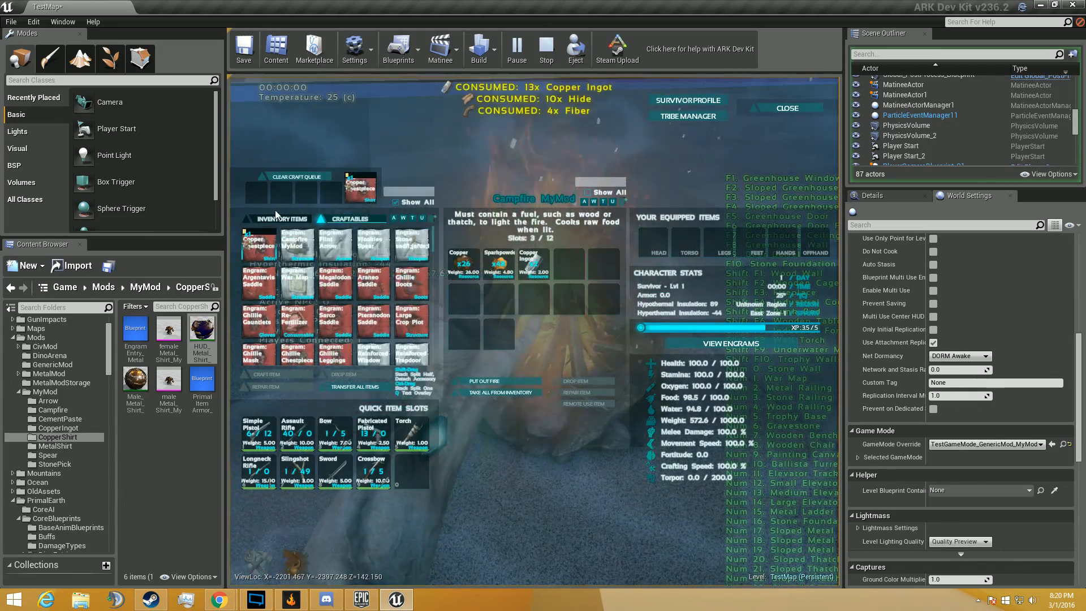
Inspect the crafted Copper Chestpiece in the inventory, equip it on the character's torso, and end the play session
{"action": "left_click", "coordinate": [299, 219]}
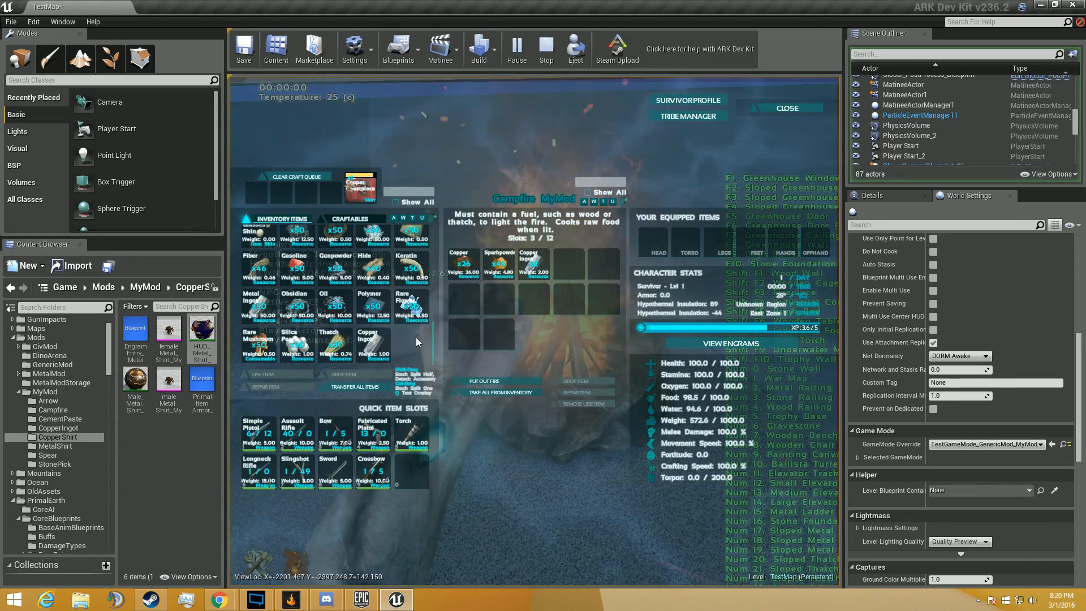
{"action": "mouse_move", "coordinate": [418, 351]}
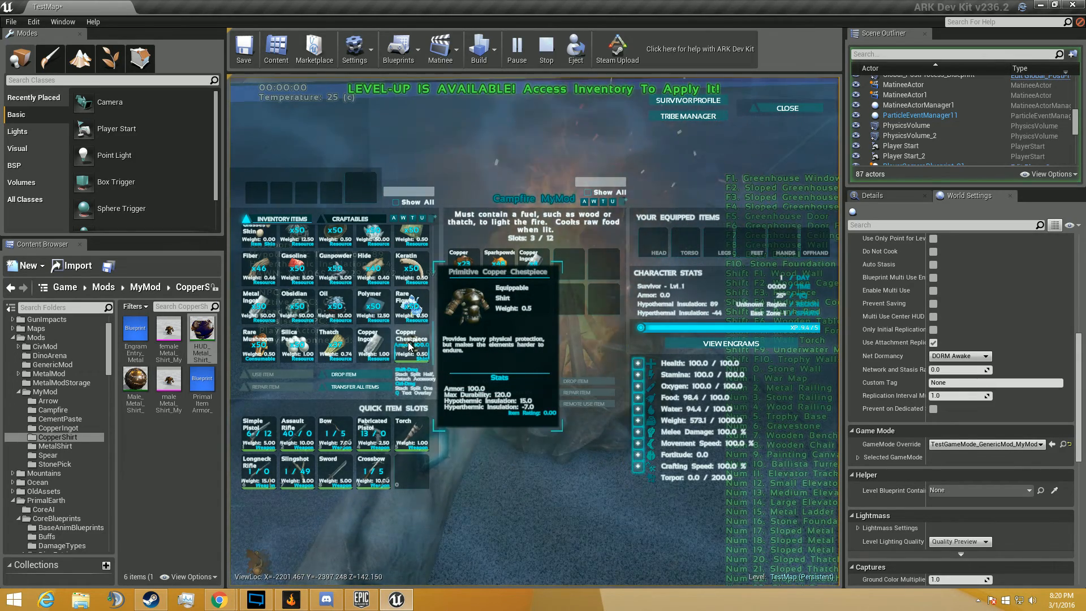
{"action": "left_click_drag", "start_coordinate": [412, 343], "coordinate": [685, 242]}
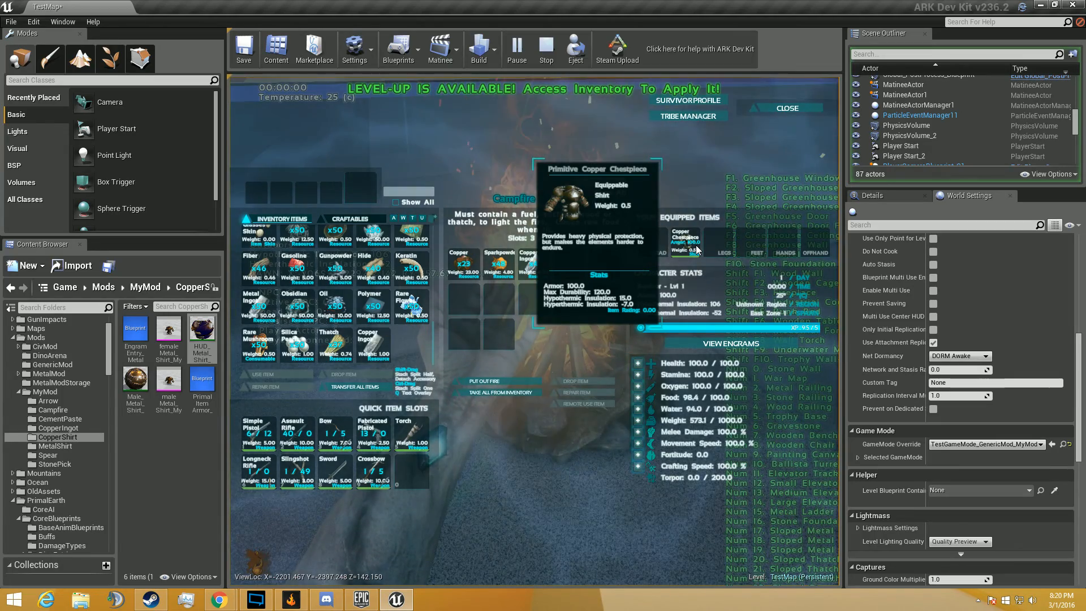
{"action": "key", "text": "Escape"}
{"action": "key", "text": "Escape"}
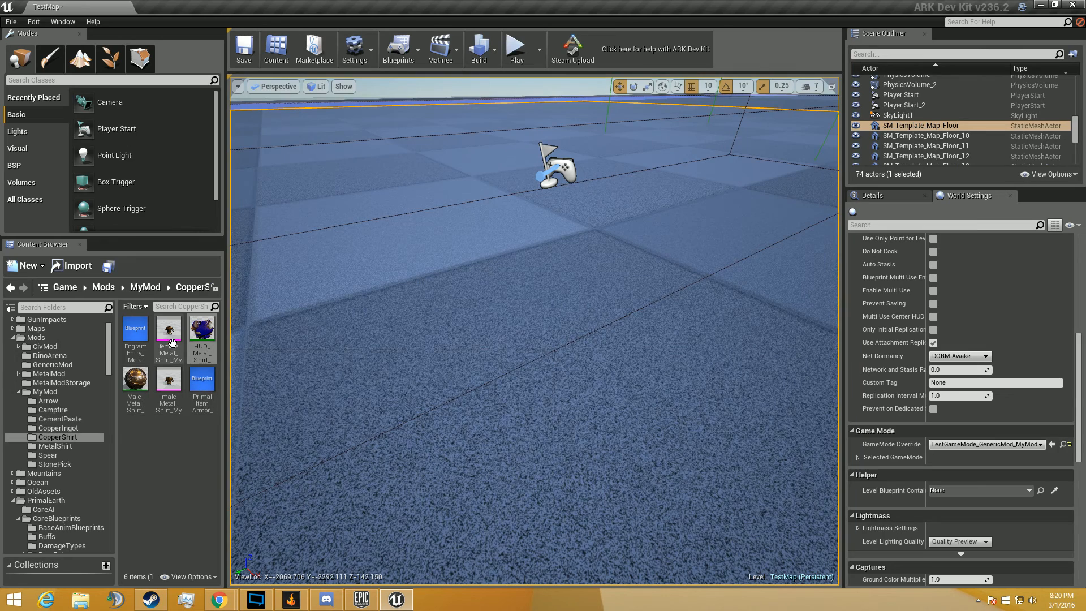
Reopen the CopperShirt item blueprint, review the MaxDurability settings under Item Stat Infos, and close the blueprint
{"action": "left_click", "coordinate": [202, 384]}
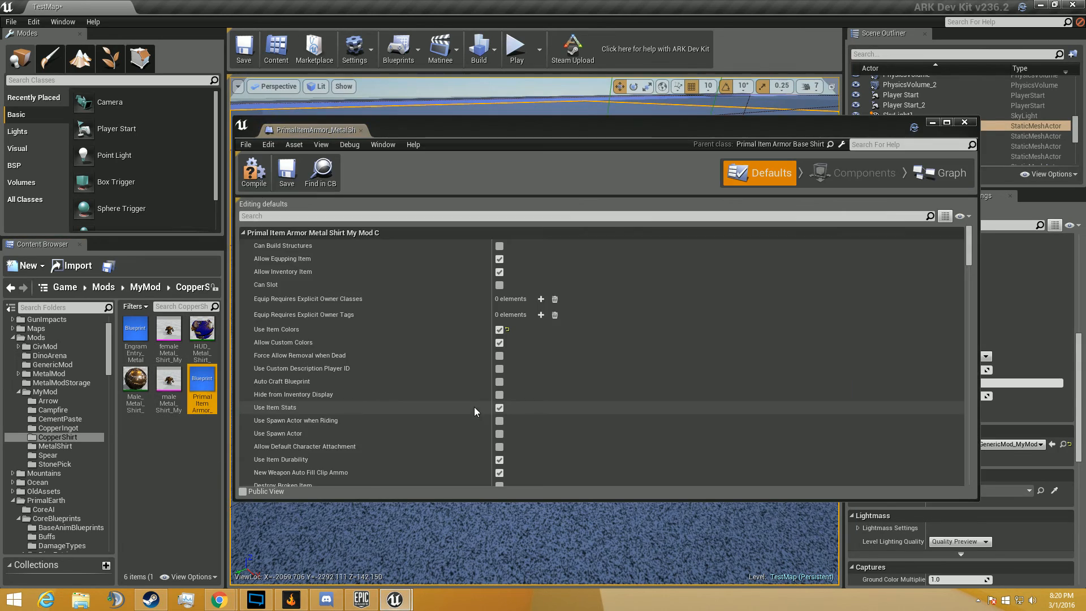
{"action": "scroll", "coordinate": [473, 340], "scroll_direction": "down", "scroll_amount": 15}
{"action": "scroll", "coordinate": [465, 237], "scroll_direction": "down", "scroll_amount": 6}
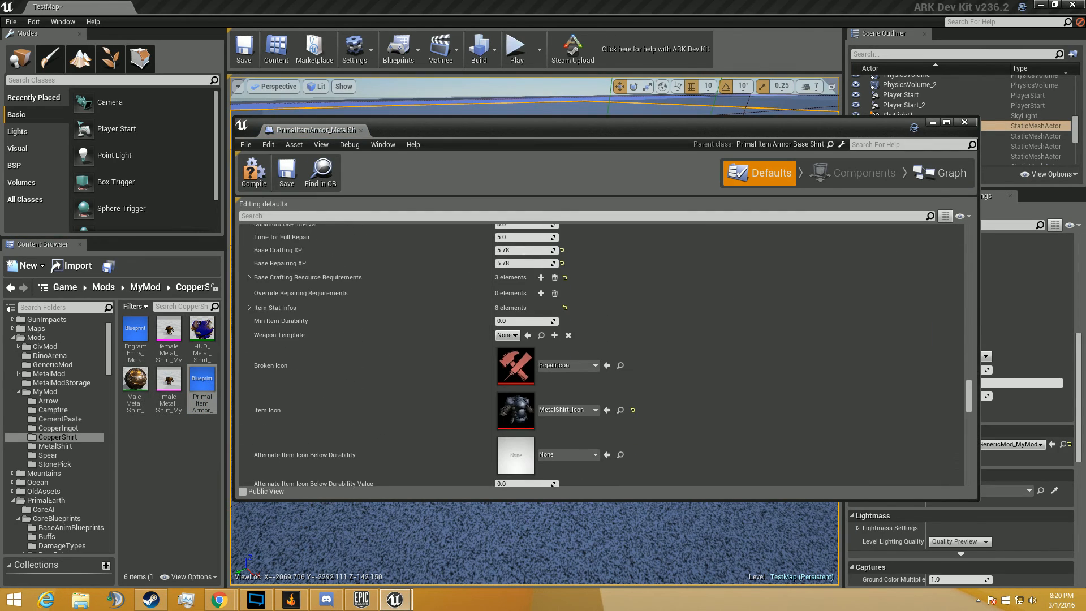
{"action": "left_click", "coordinate": [249, 308]}
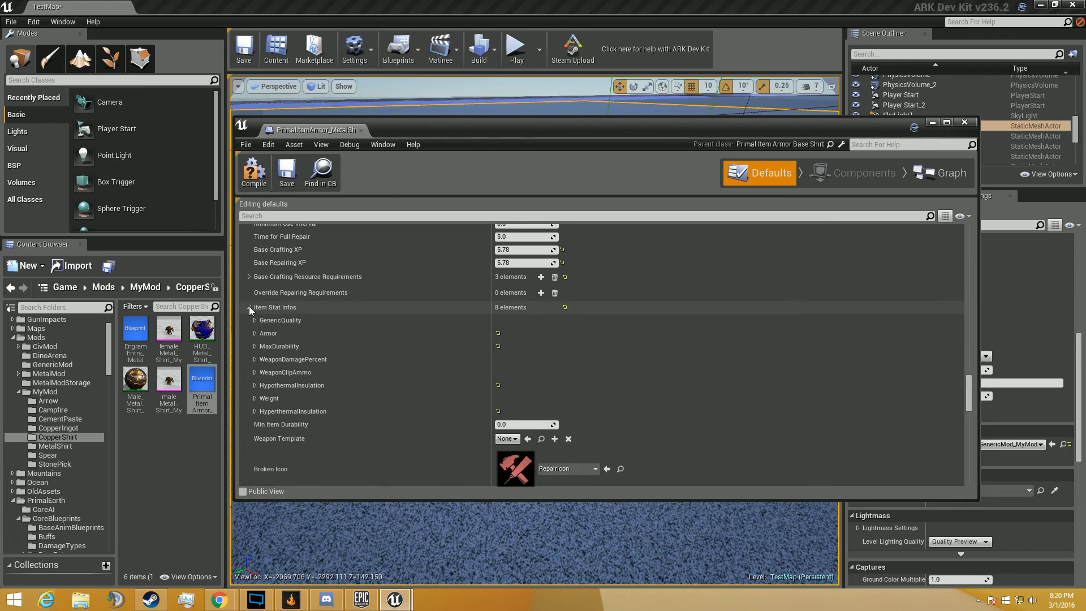
{"action": "left_click", "coordinate": [254, 346]}
{"action": "scroll", "coordinate": [400, 389], "scroll_direction": "down", "scroll_amount": 3}
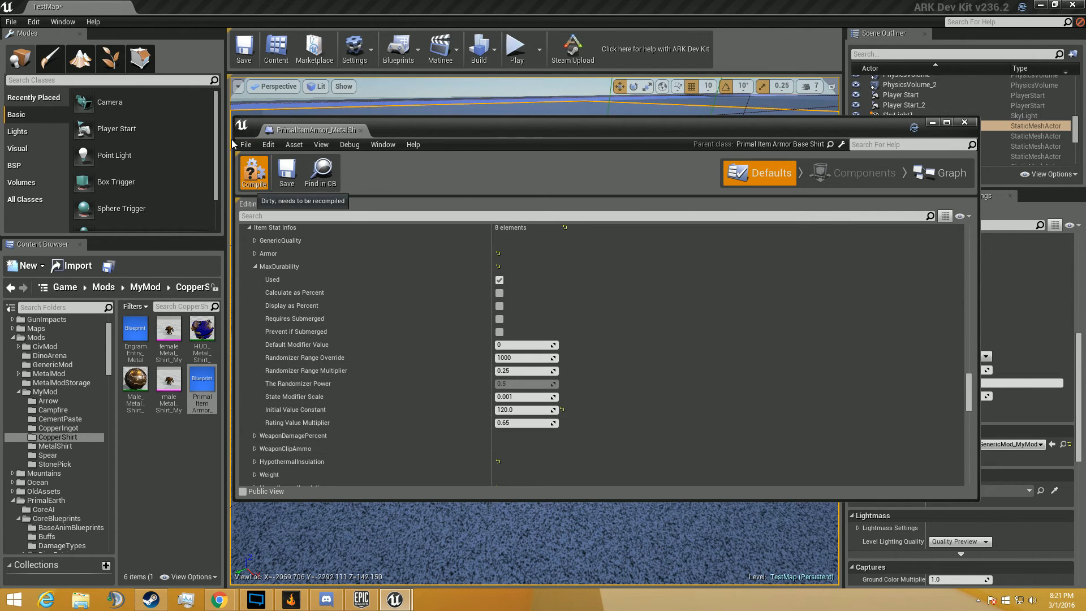
{"action": "left_click", "coordinate": [360, 130]}
{"action": "key", "text": "s"}
{"action": "right_click_drag", "start_coordinate": [533, 268], "coordinate": [486, 212]}
{"action": "key", "text": "w"}
{"action": "key", "text": "w"}
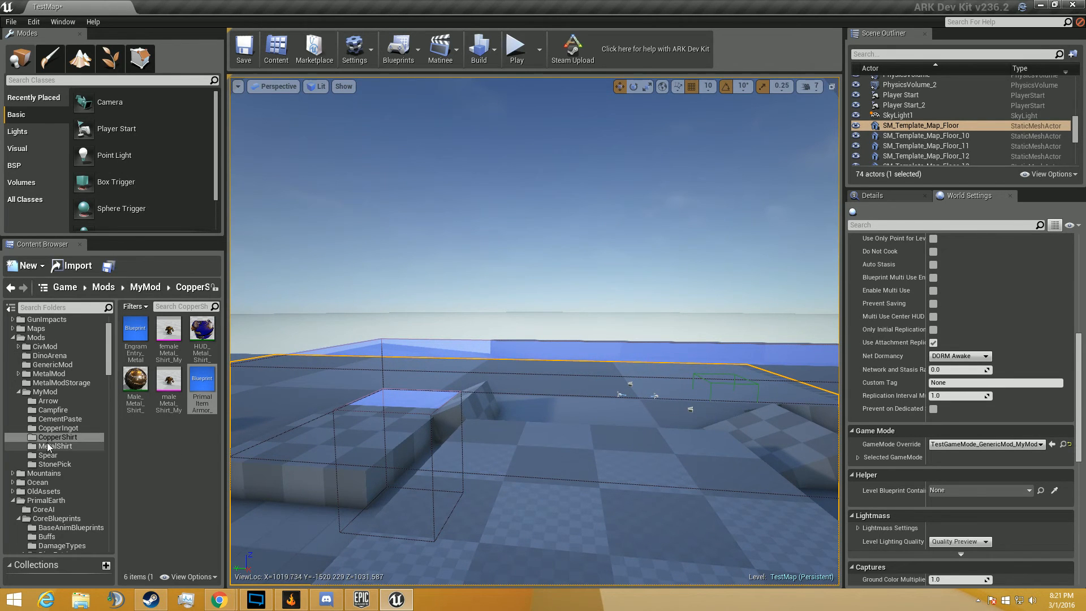
Look through the MetalMod folder and its Copper subfolders for existing armor assets
{"action": "scroll", "coordinate": [50, 442], "scroll_direction": "up", "scroll_amount": 2}
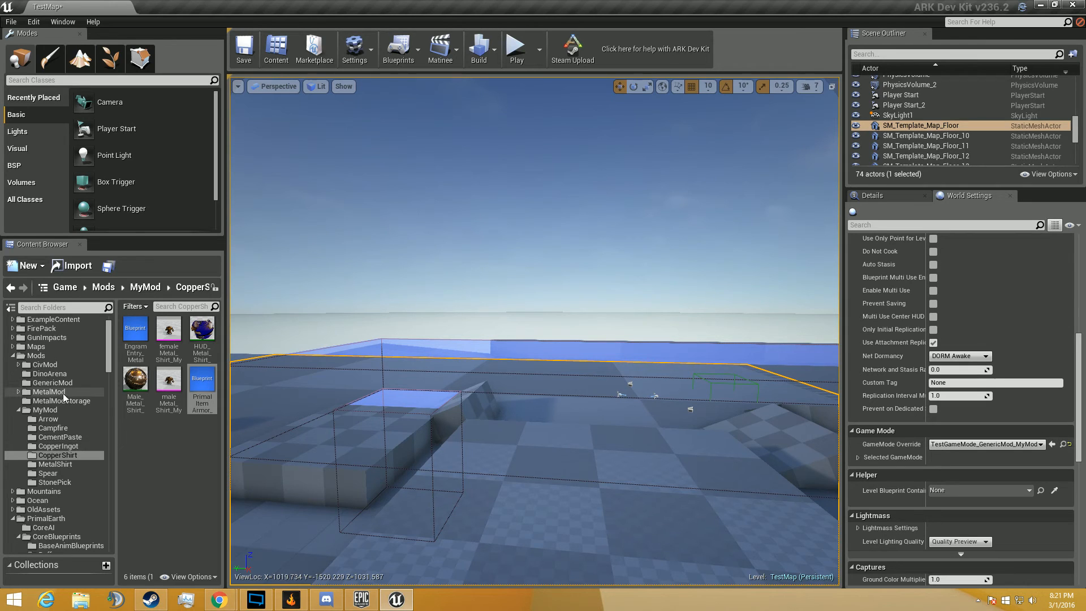
{"action": "left_click", "coordinate": [19, 409]}
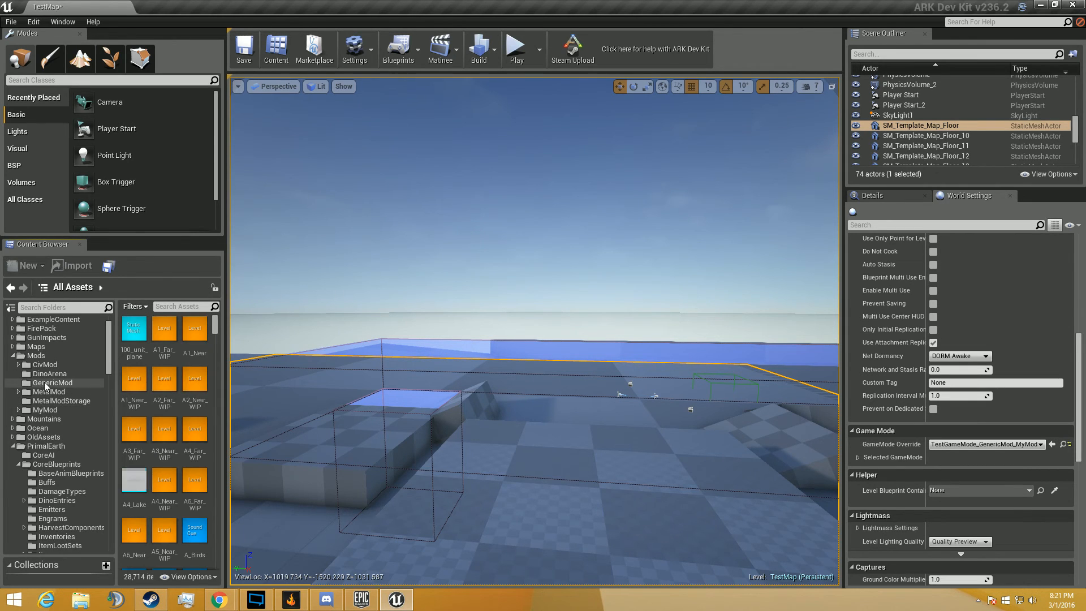
{"action": "left_click", "coordinate": [42, 366]}
{"action": "left_click", "coordinate": [47, 392]}
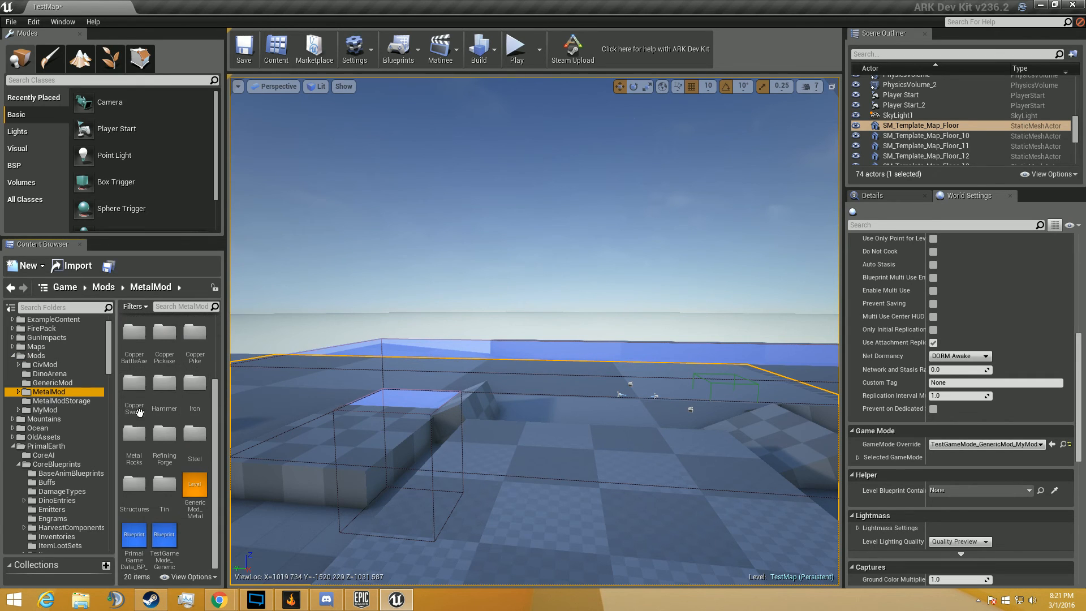
{"action": "scroll", "coordinate": [200, 408], "scroll_direction": "up", "scroll_amount": 3}
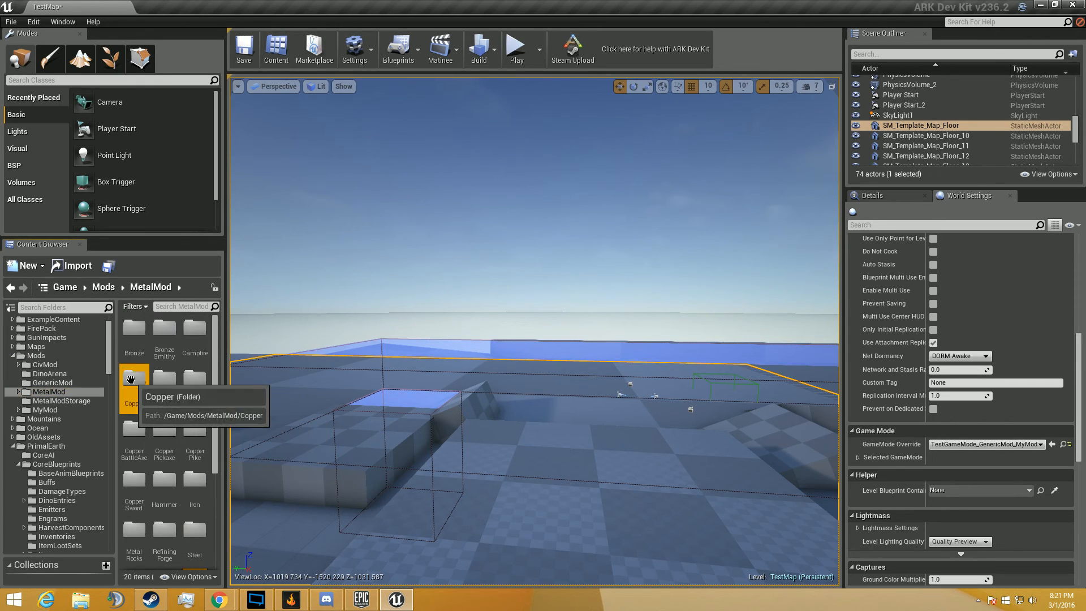
{"action": "double_click", "coordinate": [134, 380]}
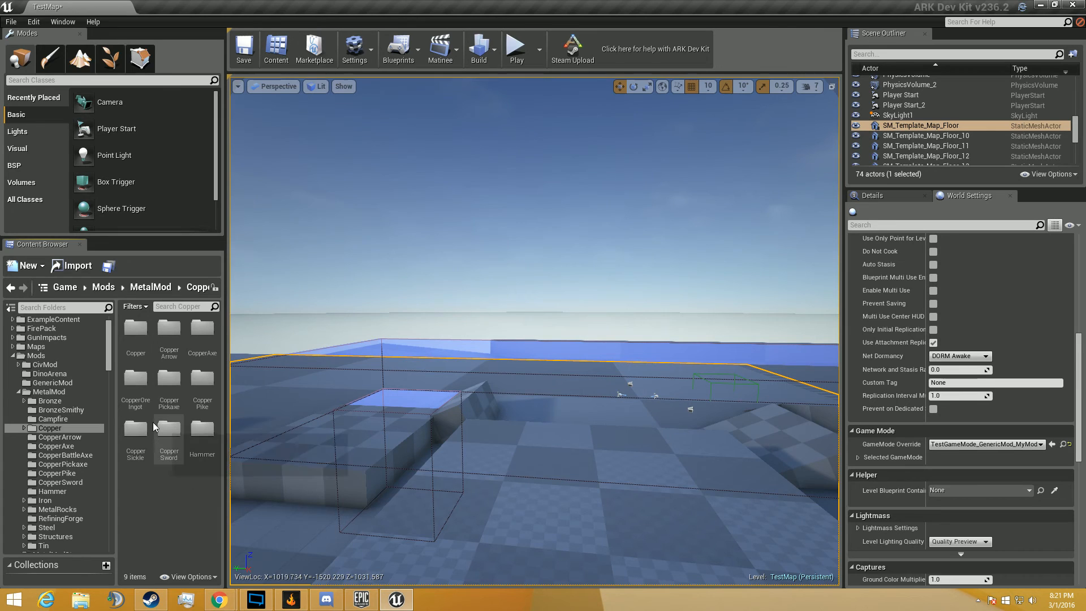
{"action": "left_click", "coordinate": [136, 346]}
{"action": "double_click", "coordinate": [135, 346]}
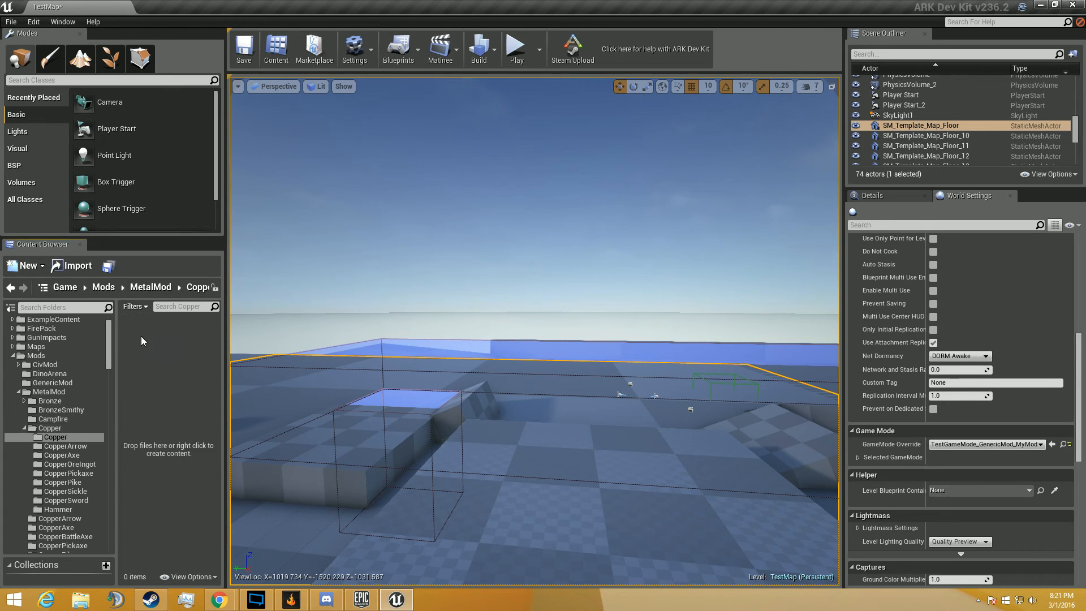
{"action": "left_click", "coordinate": [191, 292]}
{"action": "left_click", "coordinate": [156, 291]}
{"action": "left_click", "coordinate": [138, 385]}
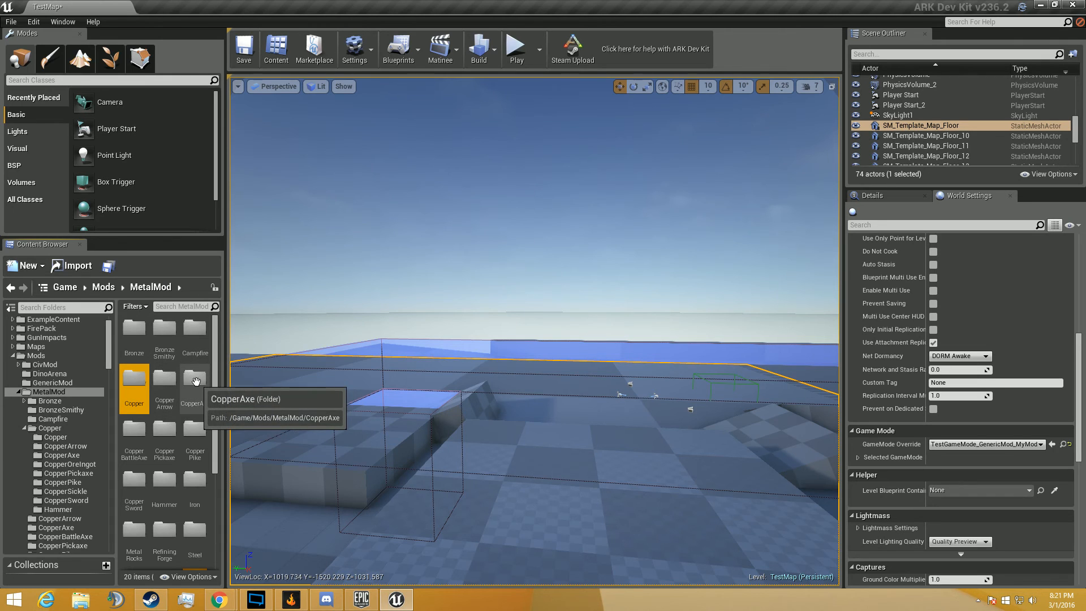
Open the IronGloves folder inside MetalMod's Iron/IronArmor folder
{"action": "scroll", "coordinate": [199, 467], "scroll_direction": "down", "scroll_amount": 1}
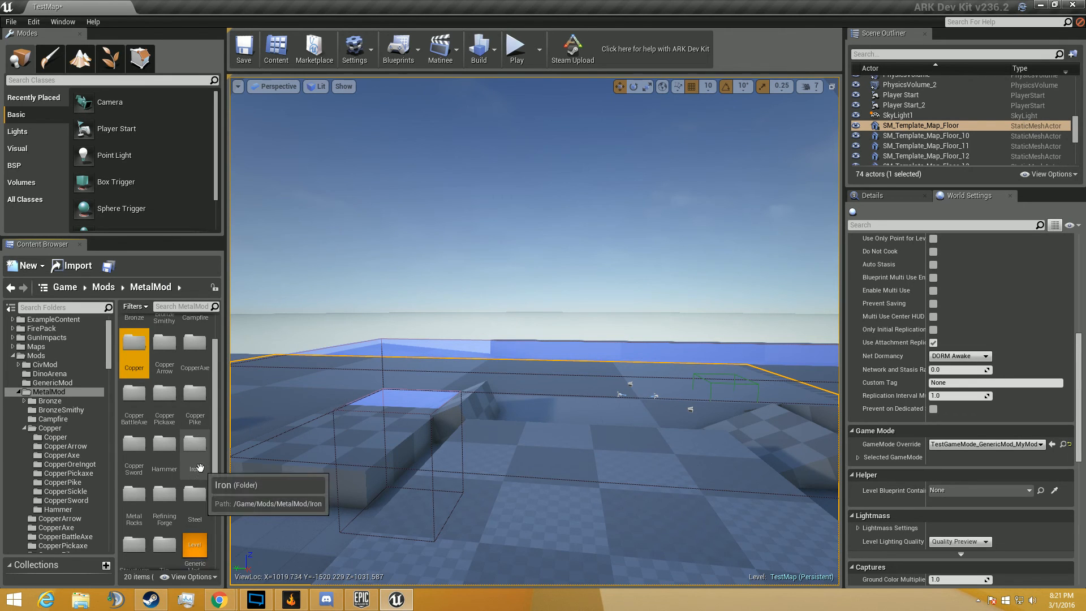
{"action": "double_click", "coordinate": [195, 449]}
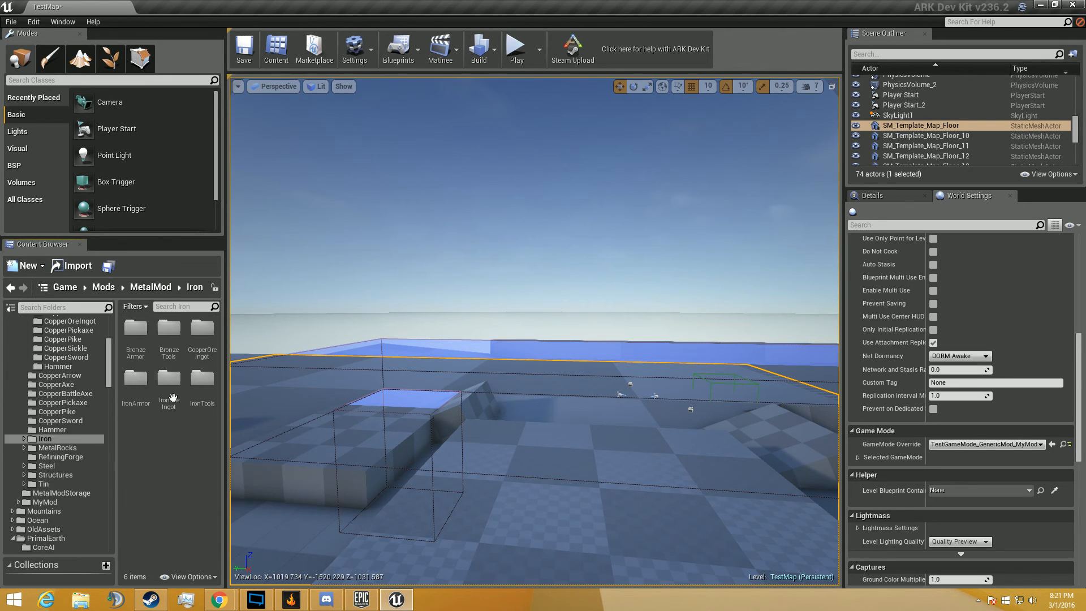
{"action": "double_click", "coordinate": [140, 384]}
{"action": "left_click", "coordinate": [201, 338]}
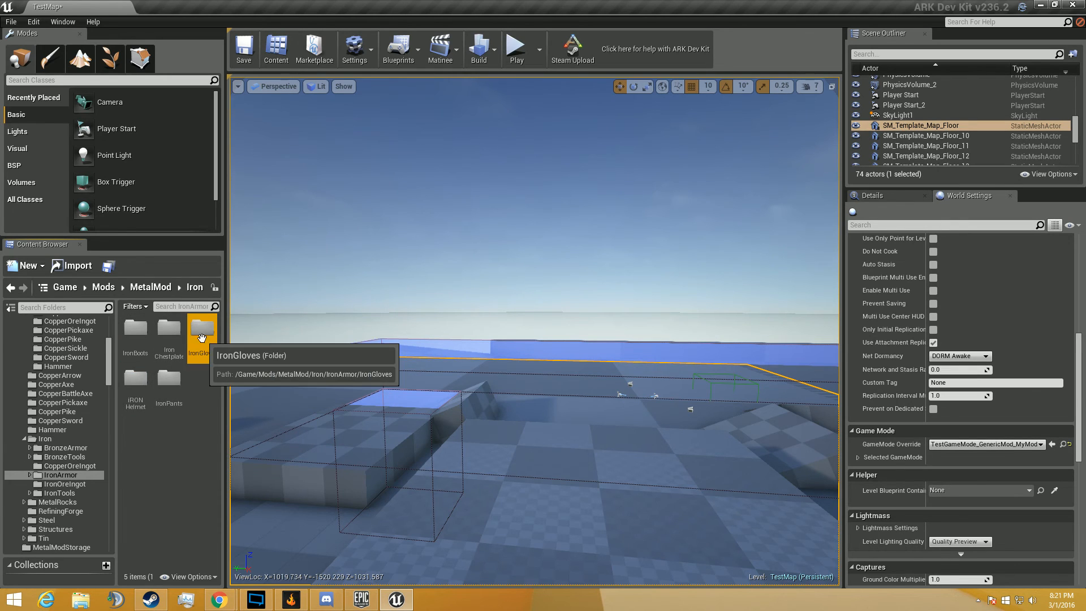
{"action": "double_click", "coordinate": [202, 334]}
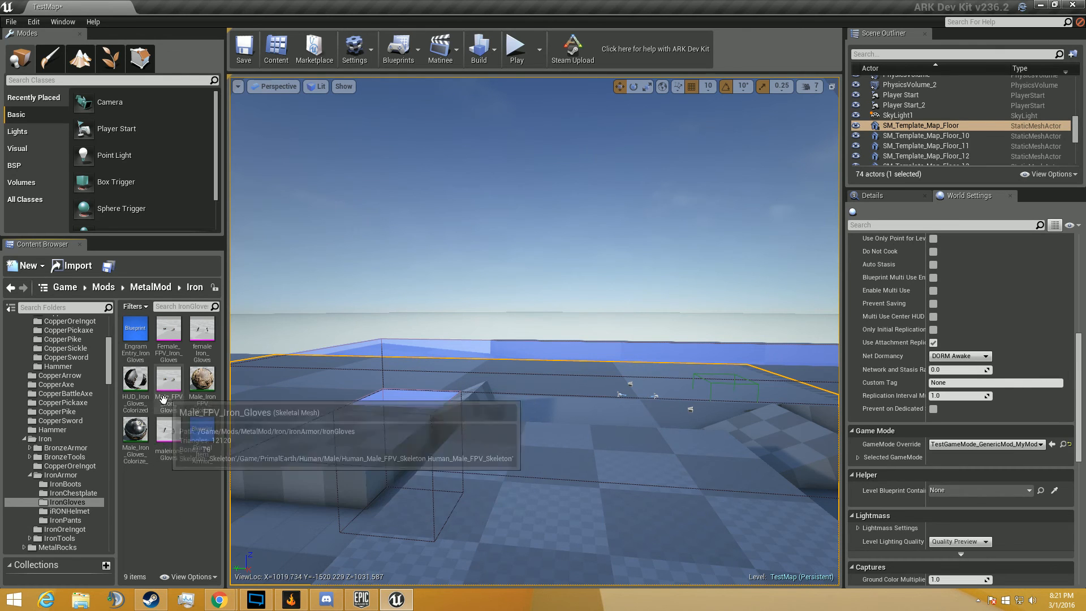
Open the PrimalItemArmor_IronGloves blueprint and look through its default item properties down to the crafting, stat and icon settings
{"action": "left_click", "coordinate": [207, 434]}
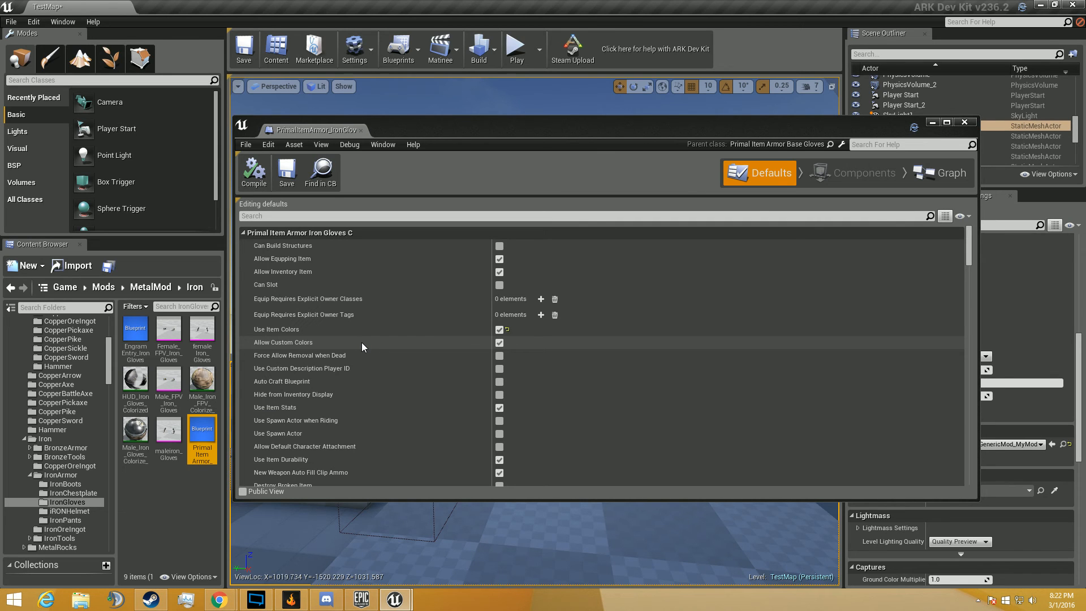
{"action": "scroll", "coordinate": [362, 346], "scroll_direction": "down", "scroll_amount": 10}
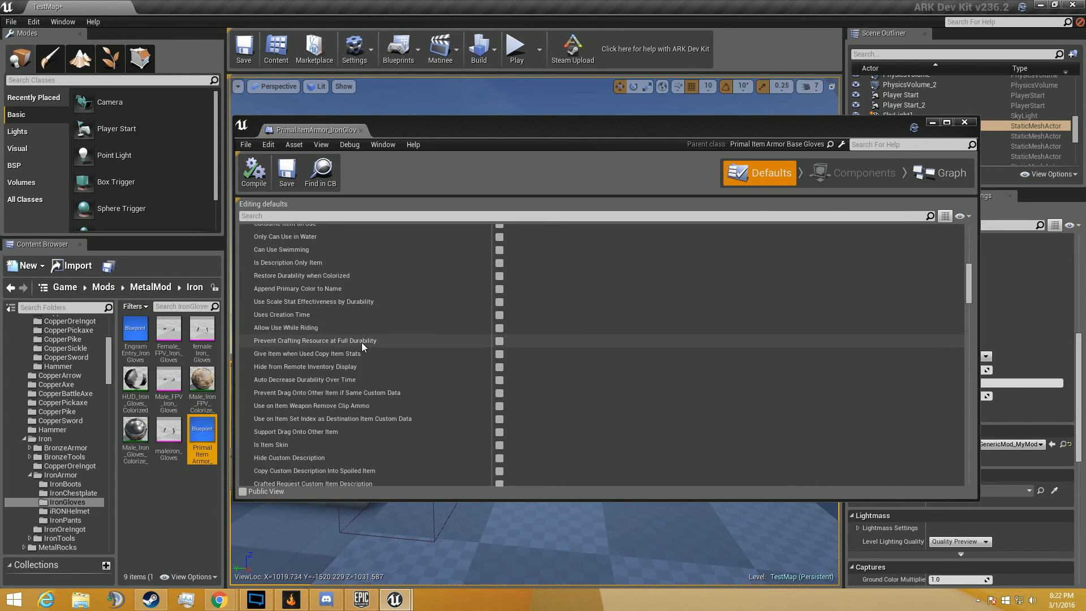
{"action": "scroll", "coordinate": [362, 345], "scroll_direction": "down", "scroll_amount": 10}
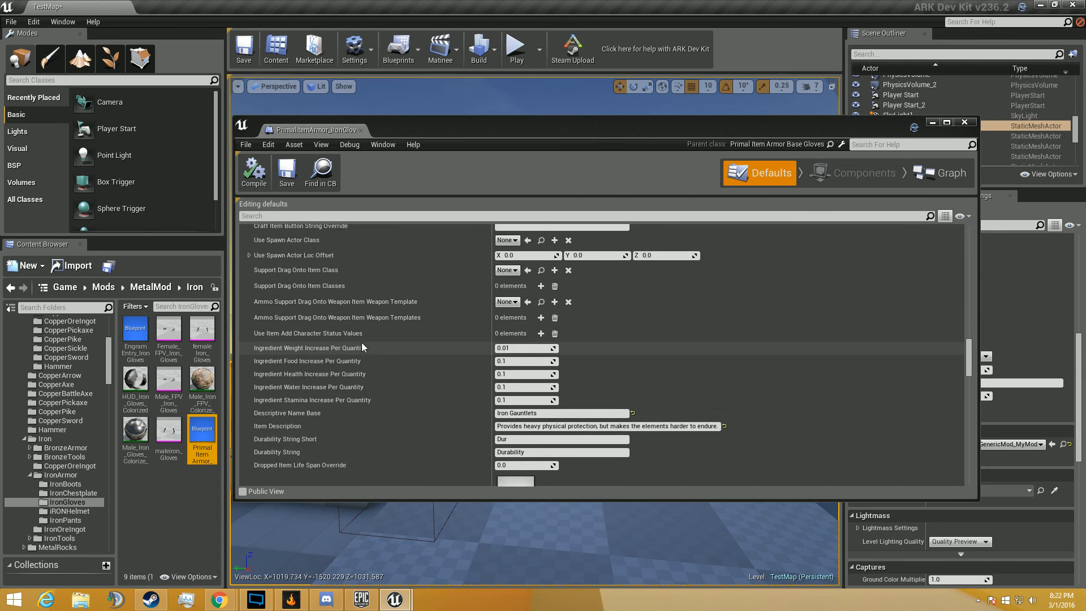
{"action": "scroll", "coordinate": [362, 345], "scroll_direction": "down", "scroll_amount": 8}
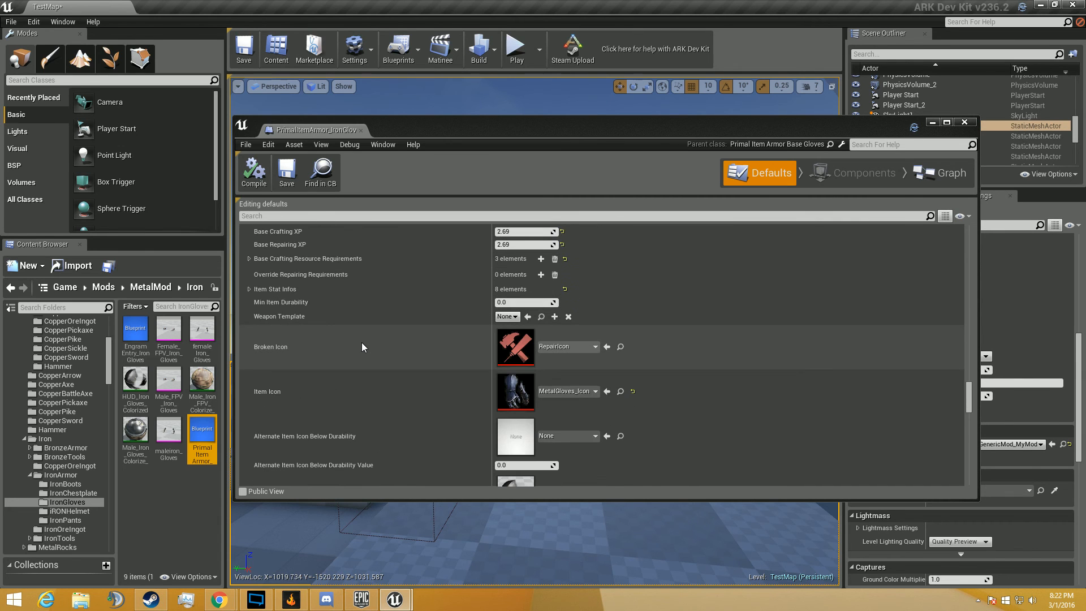
Filter the iron gloves defaults by "actor attachment info", examine the regular and first-person Skeletal Mesh settings, and close the blueprint
{"action": "left_click", "coordinate": [279, 215]}
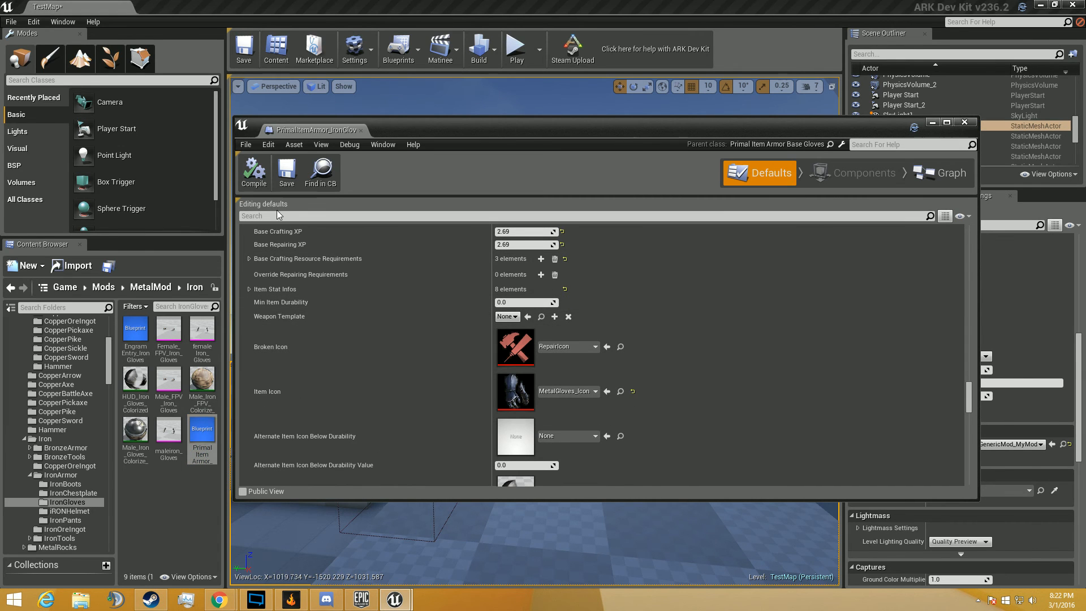
{"action": "type", "text": "acto"}
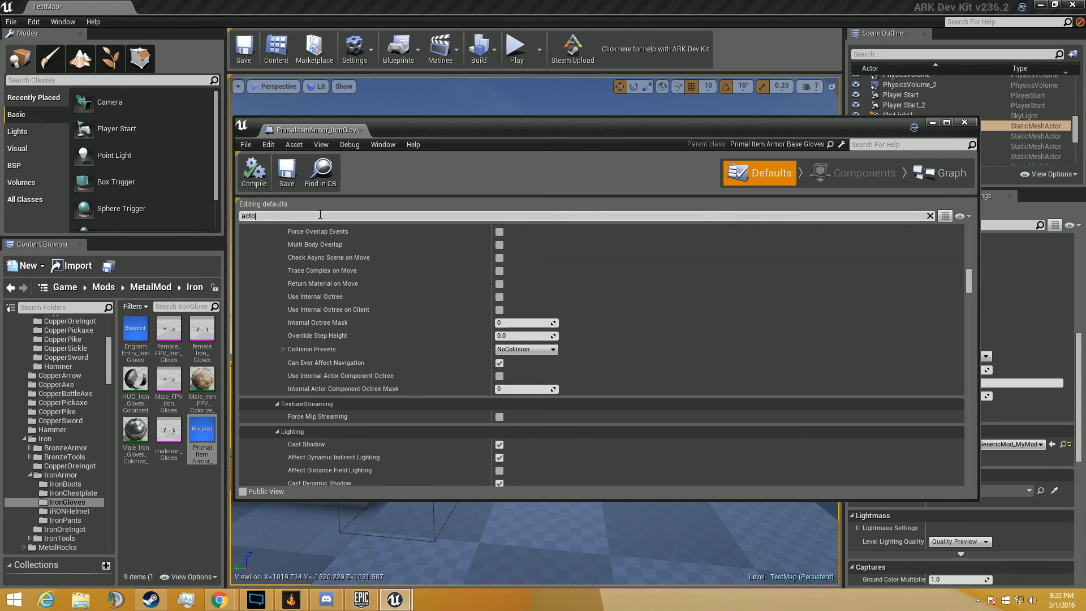
{"action": "type", "text": "r attachment info"}
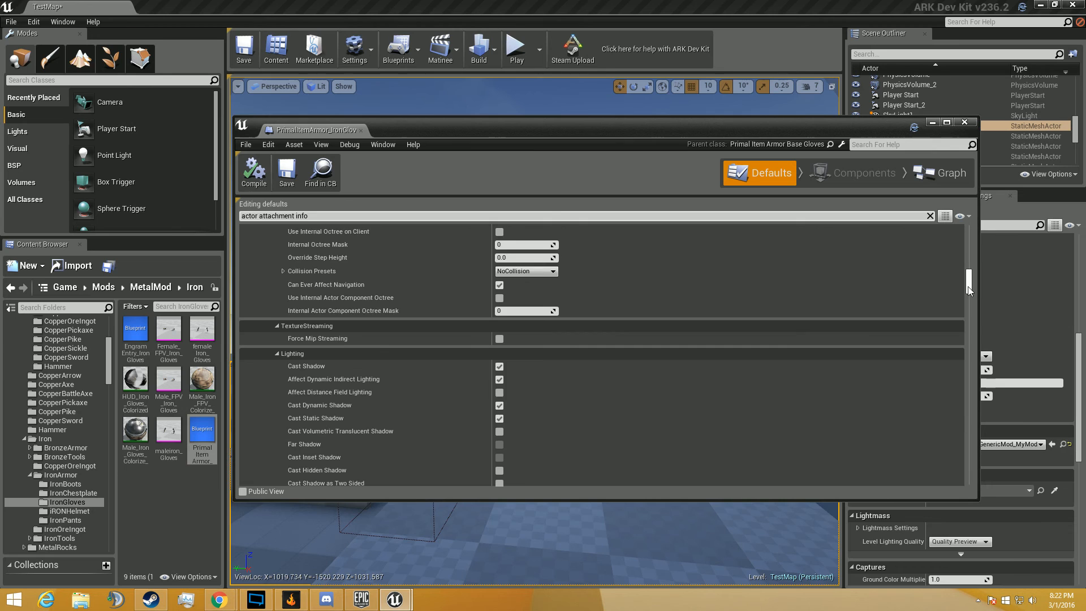
{"action": "left_click_drag", "start_coordinate": [968, 286], "coordinate": [977, 240]}
{"action": "scroll", "coordinate": [775, 339], "scroll_direction": "down", "scroll_amount": 15}
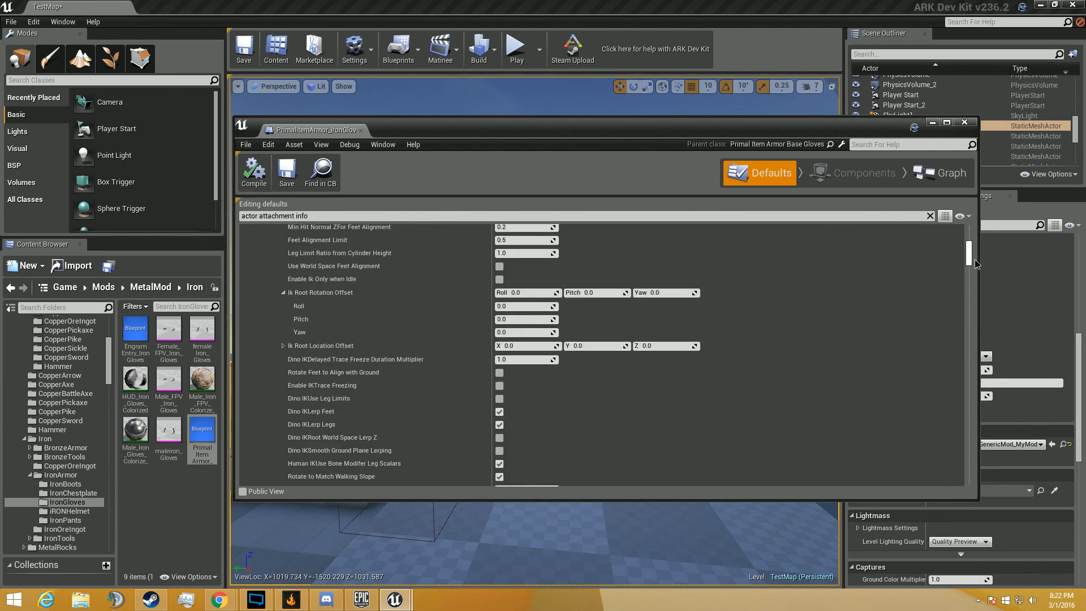
{"action": "scroll", "coordinate": [772, 344], "scroll_direction": "up", "scroll_amount": 10}
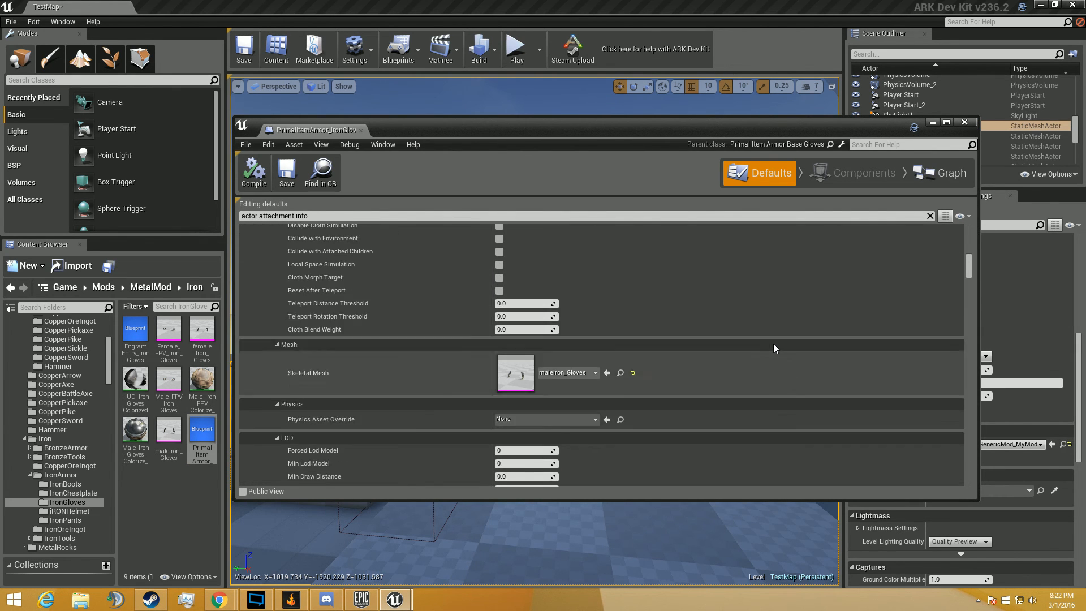
{"action": "scroll", "coordinate": [588, 446], "scroll_direction": "down", "scroll_amount": 8}
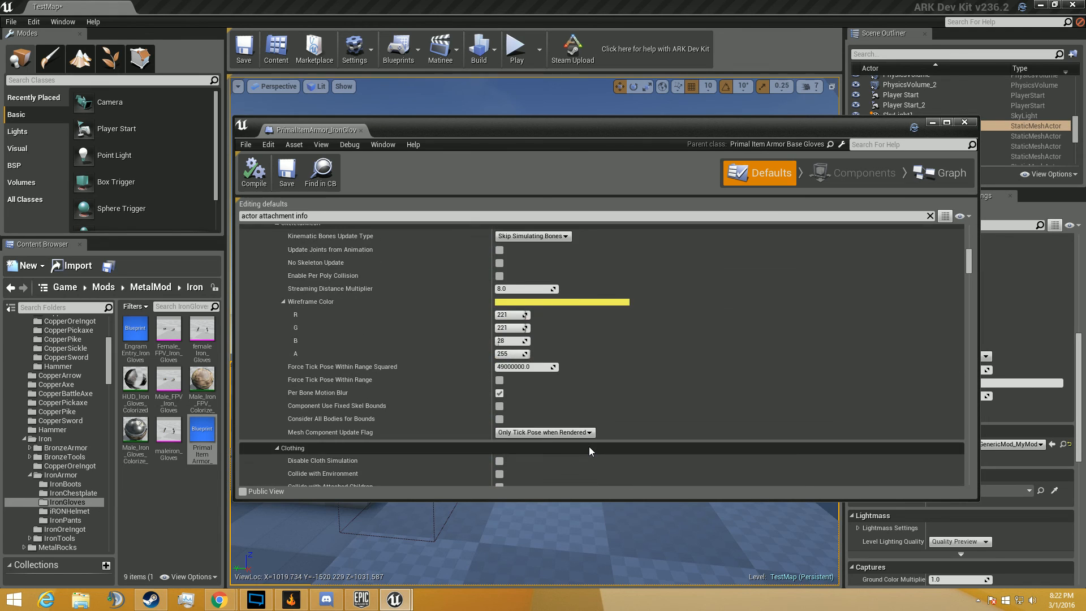
{"action": "scroll", "coordinate": [589, 270], "scroll_direction": "down", "scroll_amount": 10}
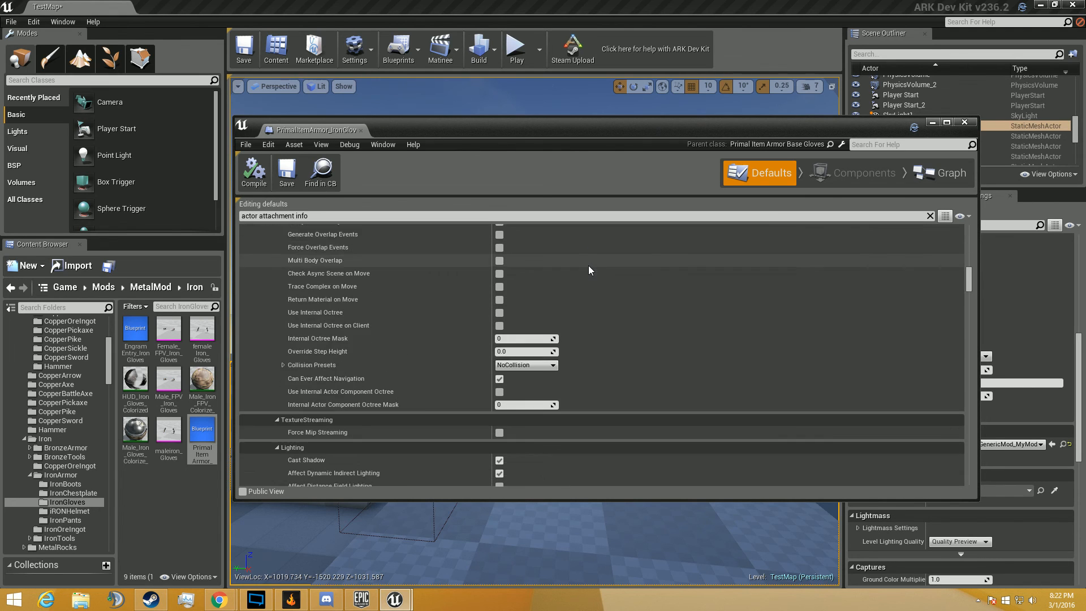
{"action": "scroll", "coordinate": [588, 269], "scroll_direction": "down", "scroll_amount": 12}
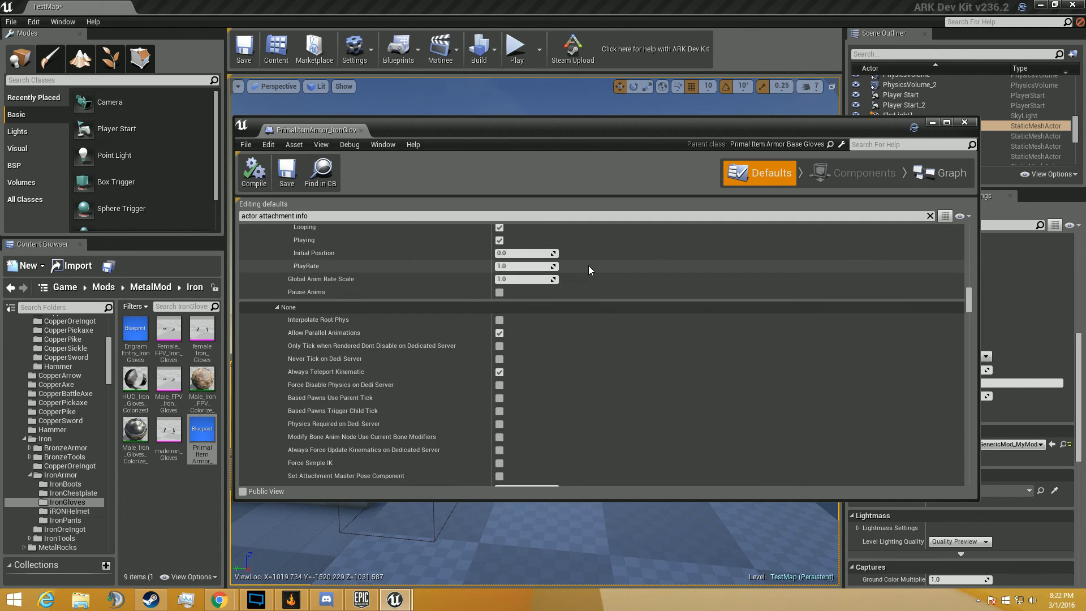
{"action": "scroll", "coordinate": [588, 265], "scroll_direction": "down", "scroll_amount": 6}
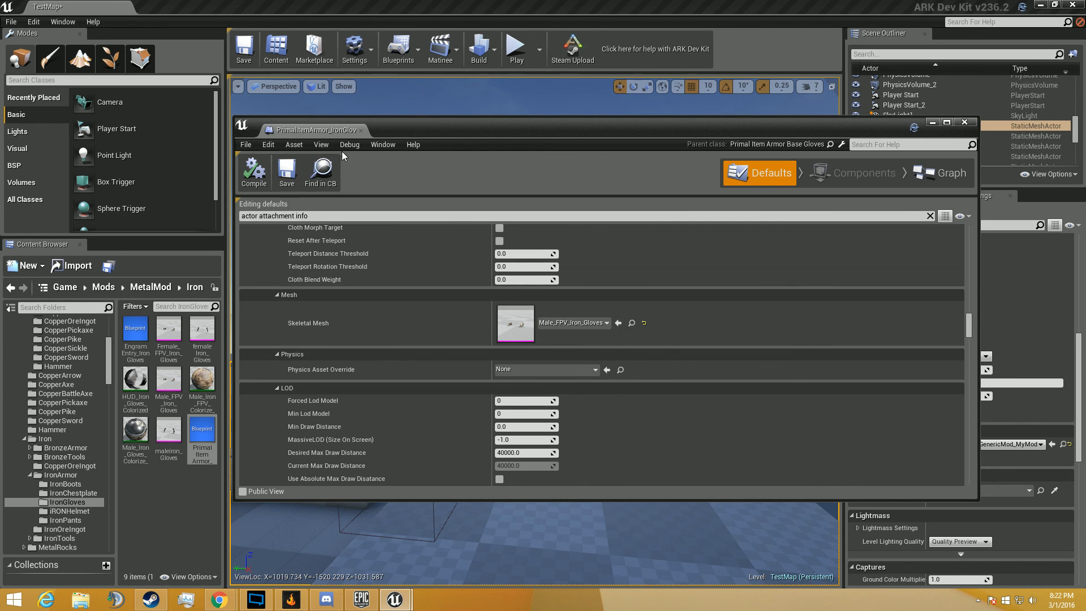
{"action": "left_click", "coordinate": [360, 130]}
{"action": "key", "text": "s"}
{"action": "right_click_drag", "start_coordinate": [549, 262], "coordinate": [761, 257]}
{"action": "key", "text": "w"}
{"action": "key", "text": "w"}
{"action": "right_click_drag", "start_coordinate": [339, 491], "coordinate": [402, 470]}
{"action": "key", "text": "s"}
{"action": "key", "text": "a"}
{"action": "right_click_drag", "start_coordinate": [480, 322], "coordinate": [480, 266]}
{"action": "left_click", "coordinate": [480, 266]}
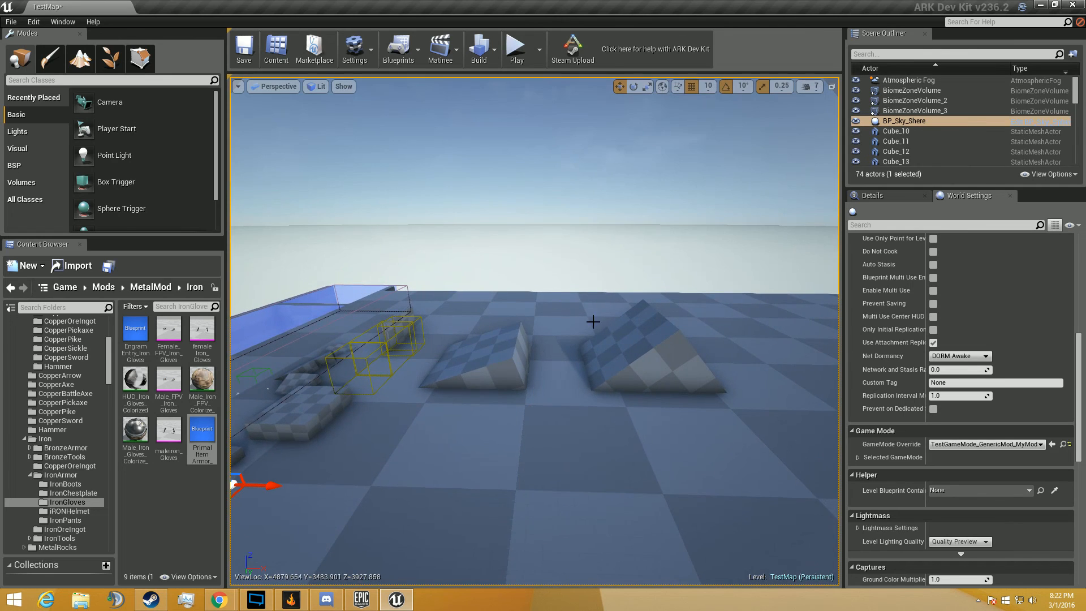
{"action": "right_click_drag", "start_coordinate": [584, 342], "coordinate": [571, 370]}
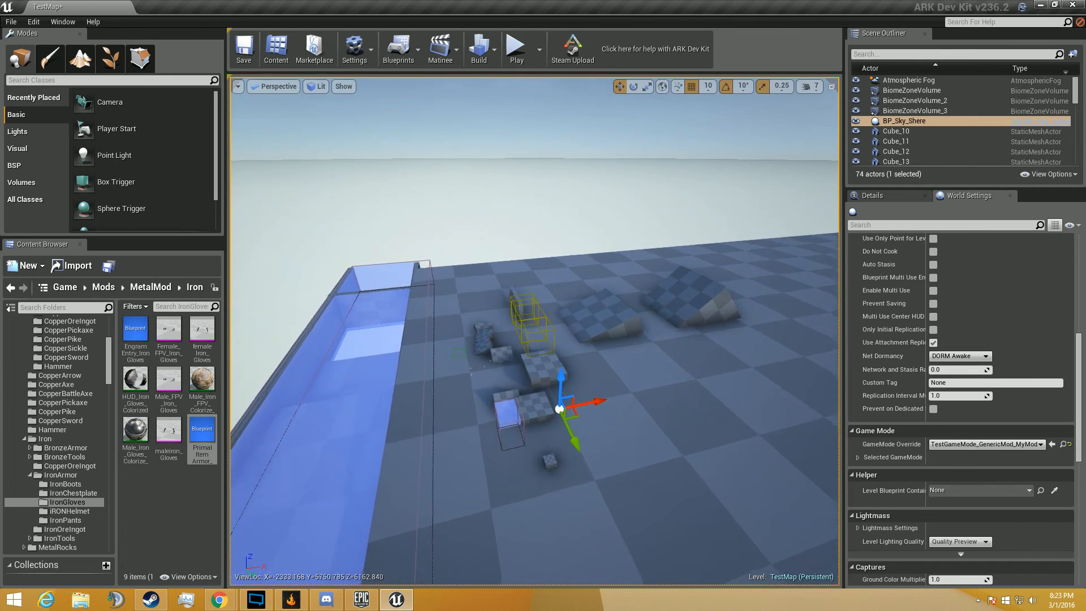
{"action": "key", "text": "w"}
{"action": "mouse_move", "coordinate": [571, 371]}
{"action": "right_mouse_down"}
{"action": "mouse_move", "coordinate": [639, 366]}
{"action": "mouse_move", "coordinate": [628, 345]}
{"action": "mouse_move", "coordinate": [577, 318]}
{"action": "right_mouse_up"}
{"action": "key", "text": "w"}
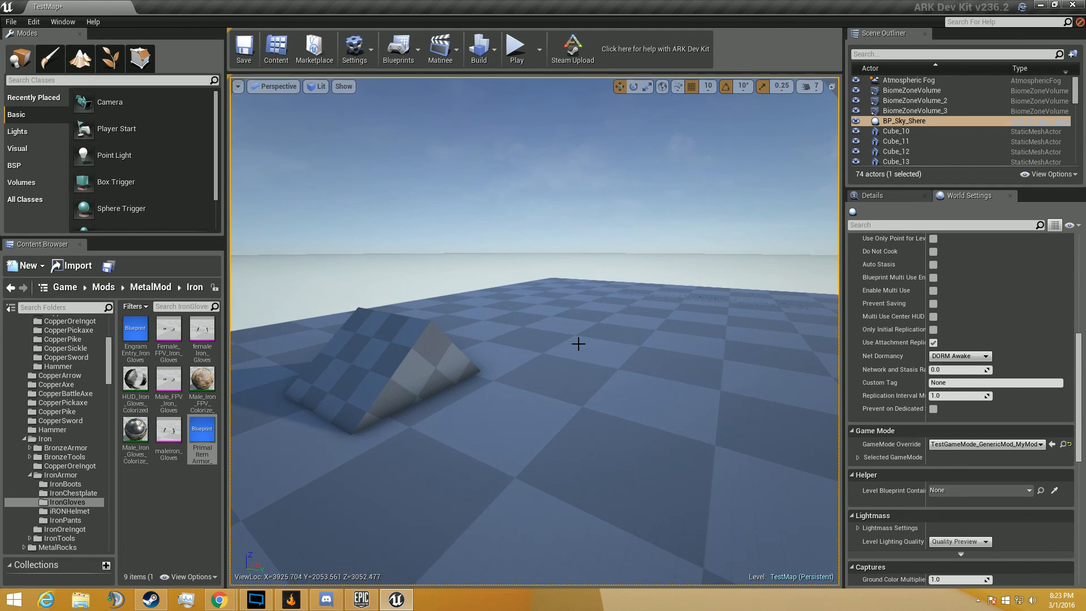